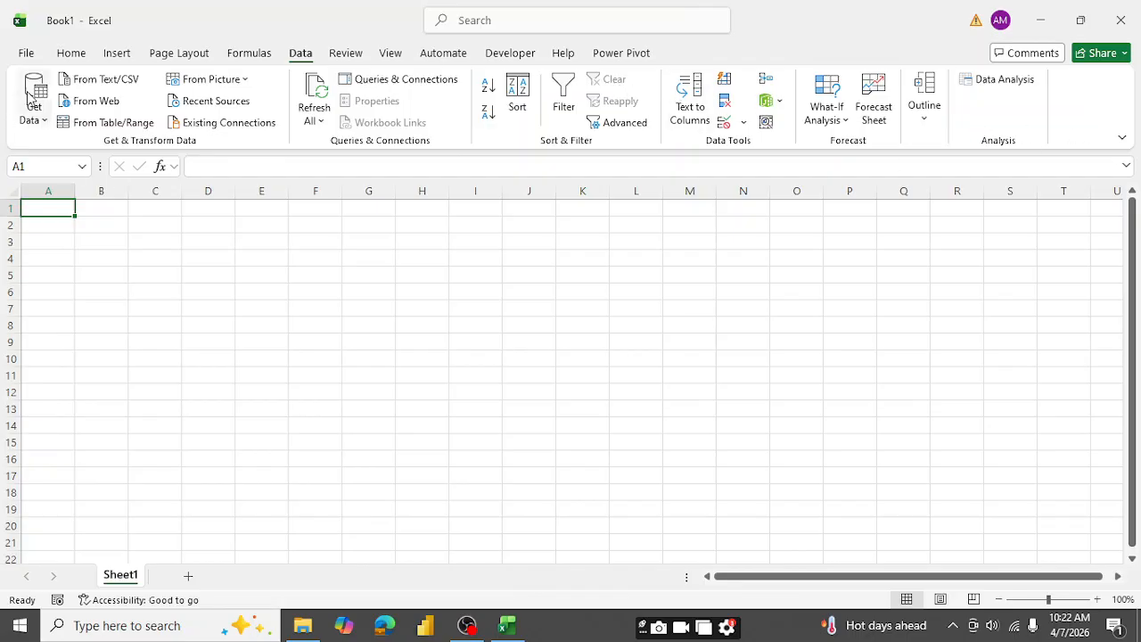
Step: Switch to File Explorer and view the source CSV files in the Load folder inside Combine File
click(35, 114)
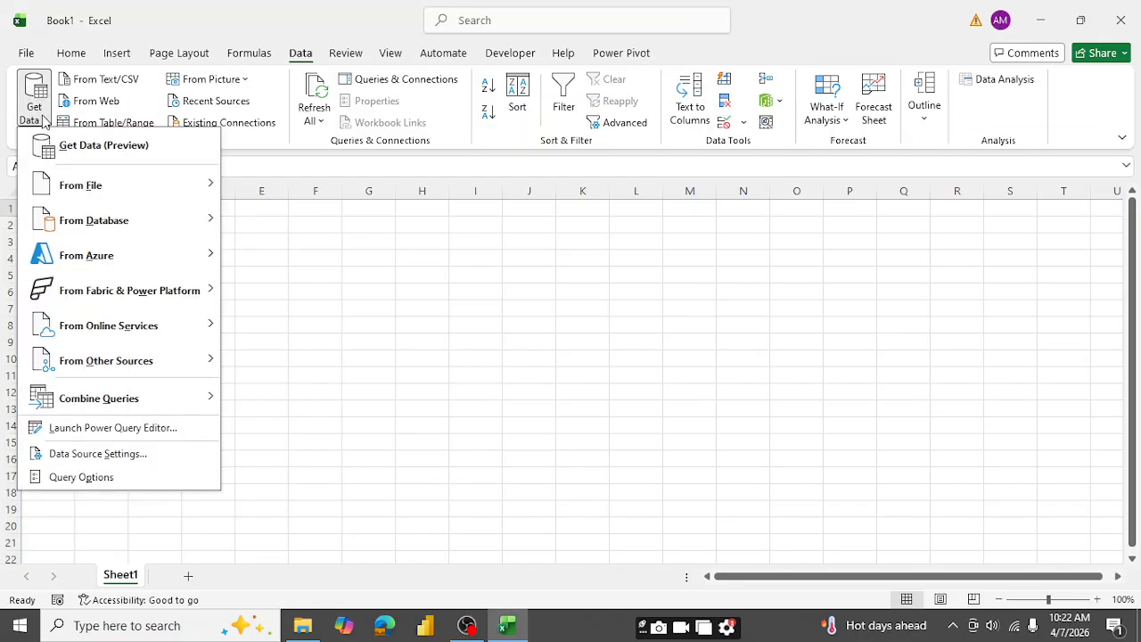
mouse_move(104, 195)
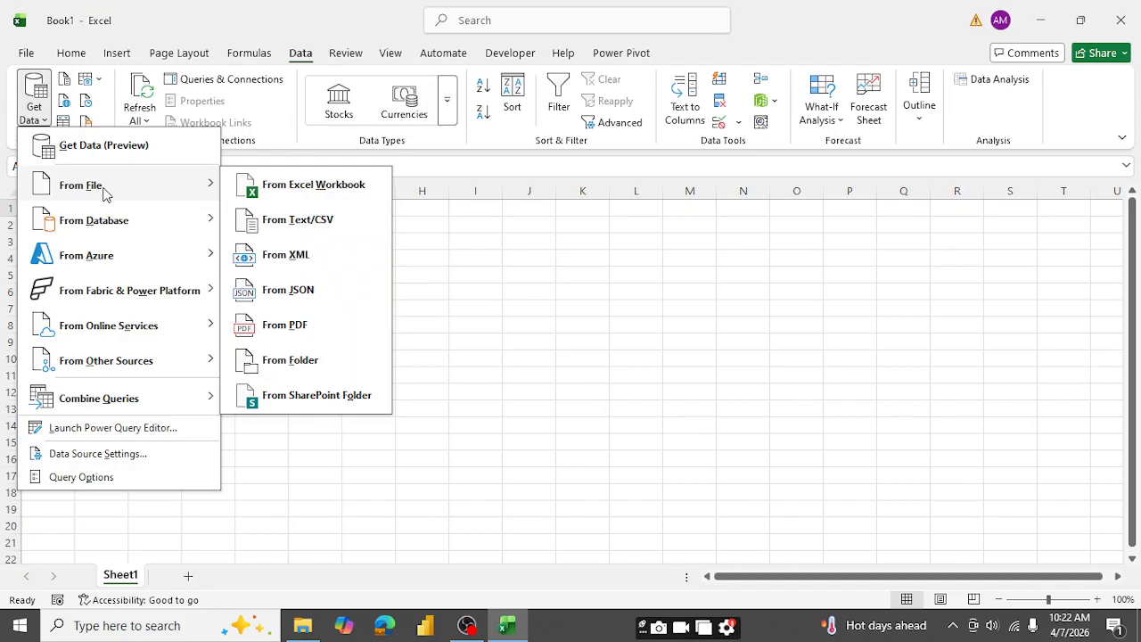
click(303, 628)
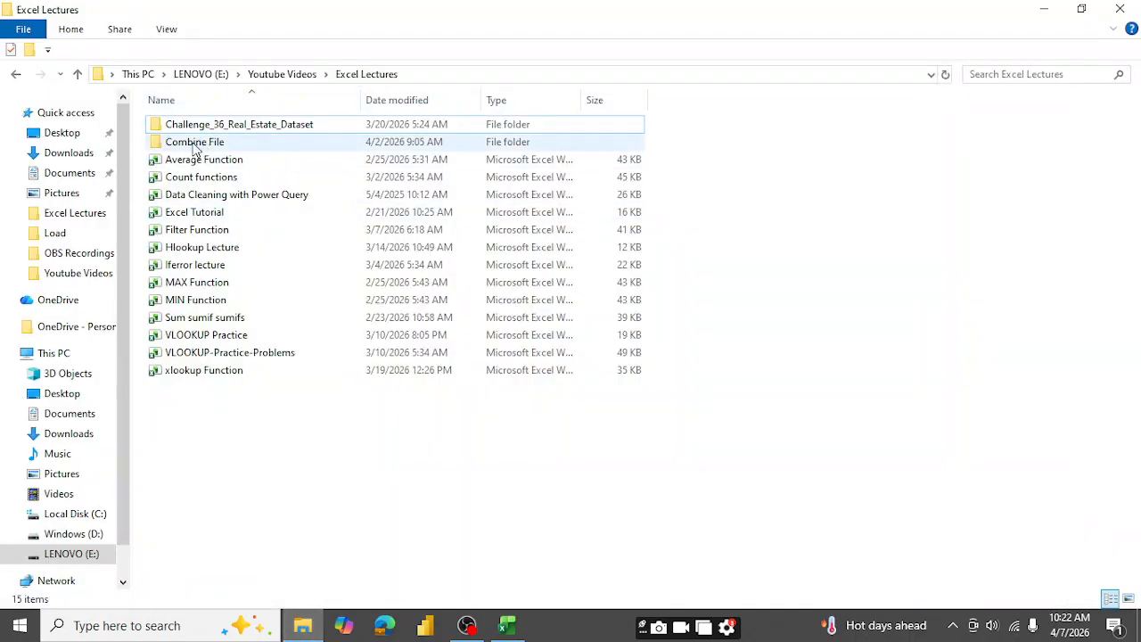
click(199, 146)
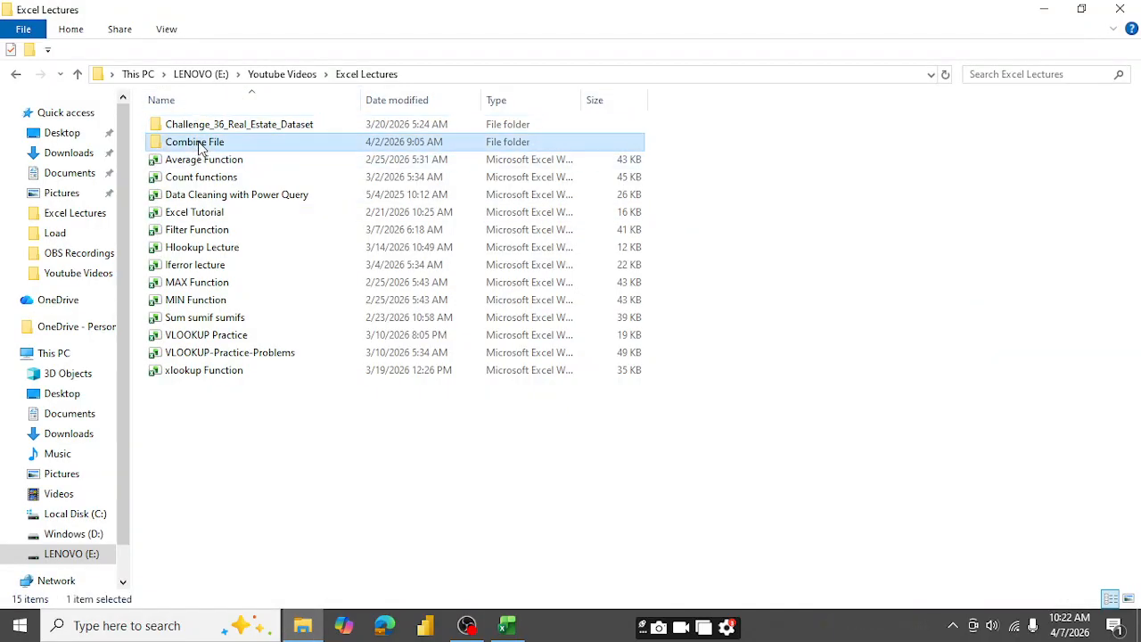
double_click(200, 146)
click(183, 146)
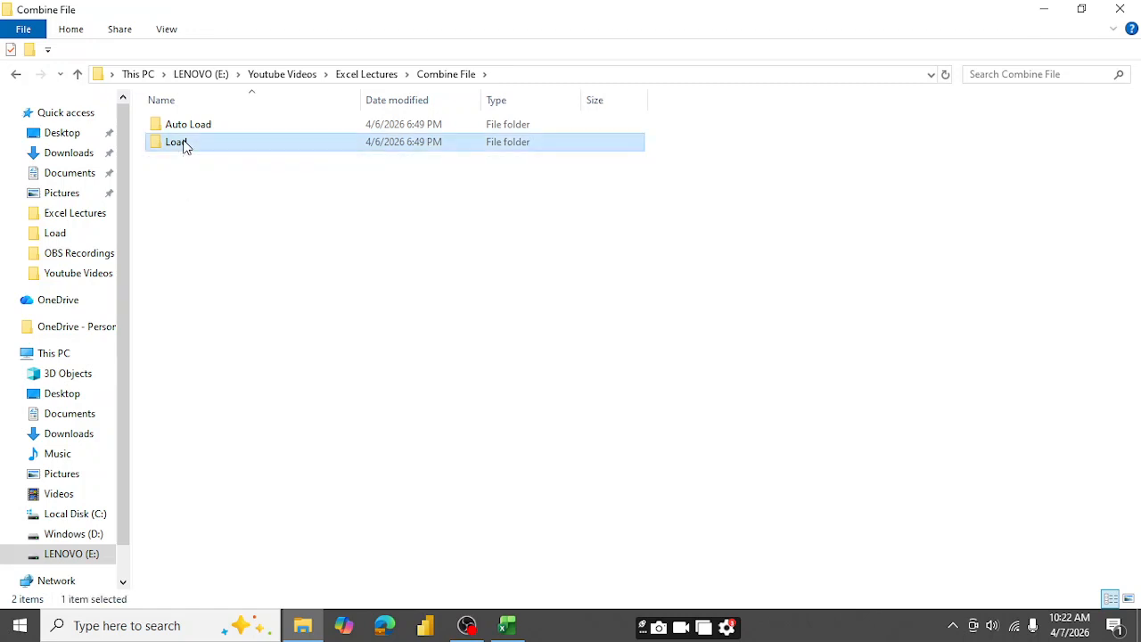
double_click(182, 146)
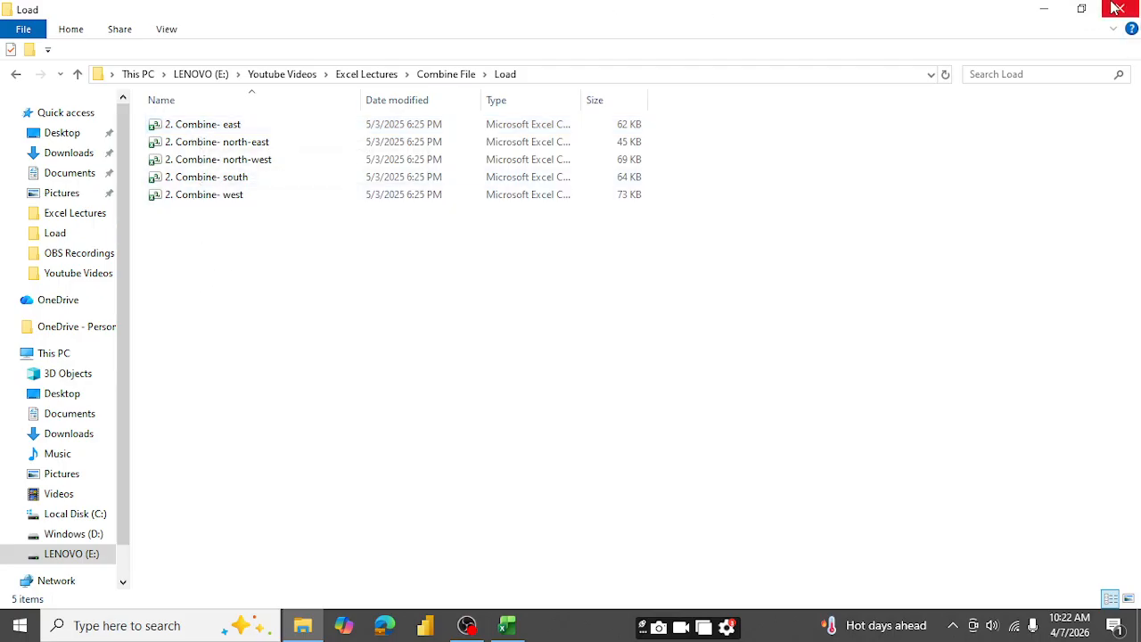
click(1043, 11)
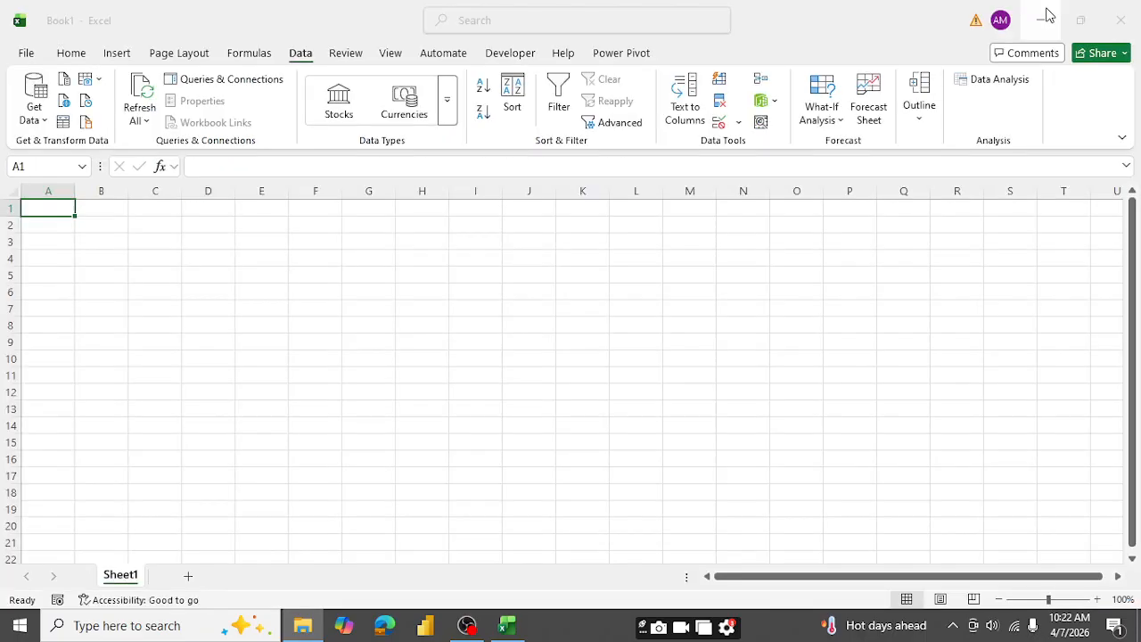
Step: Connect to the folder E:\Youtube Videos\Excel Lectures\Combine File\Load as a folder data source
click(39, 123)
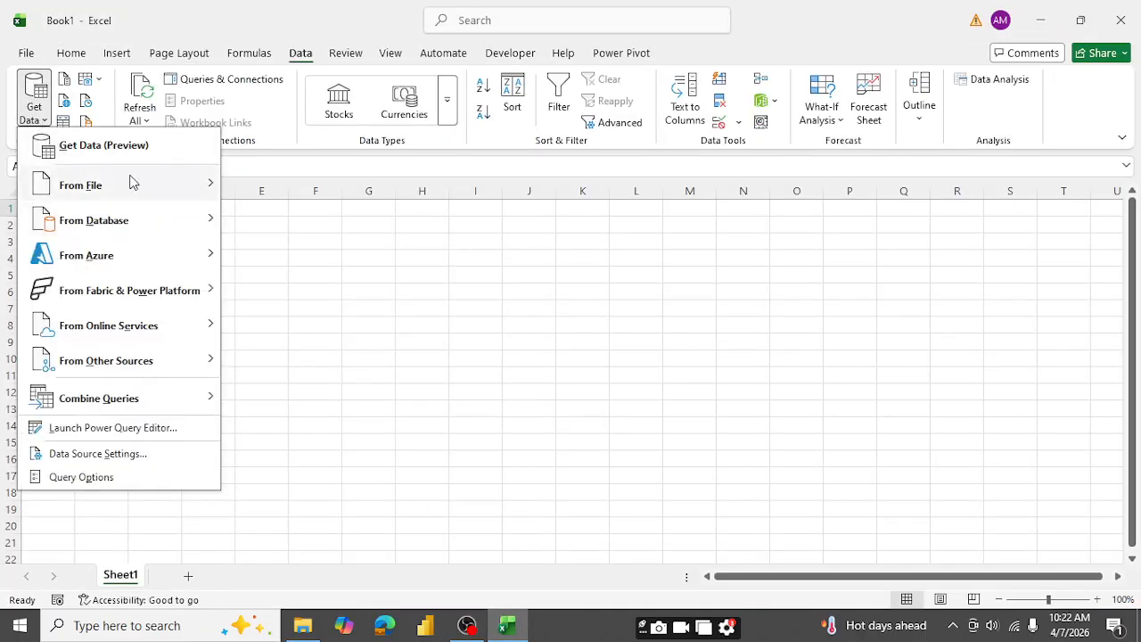
mouse_move(132, 181)
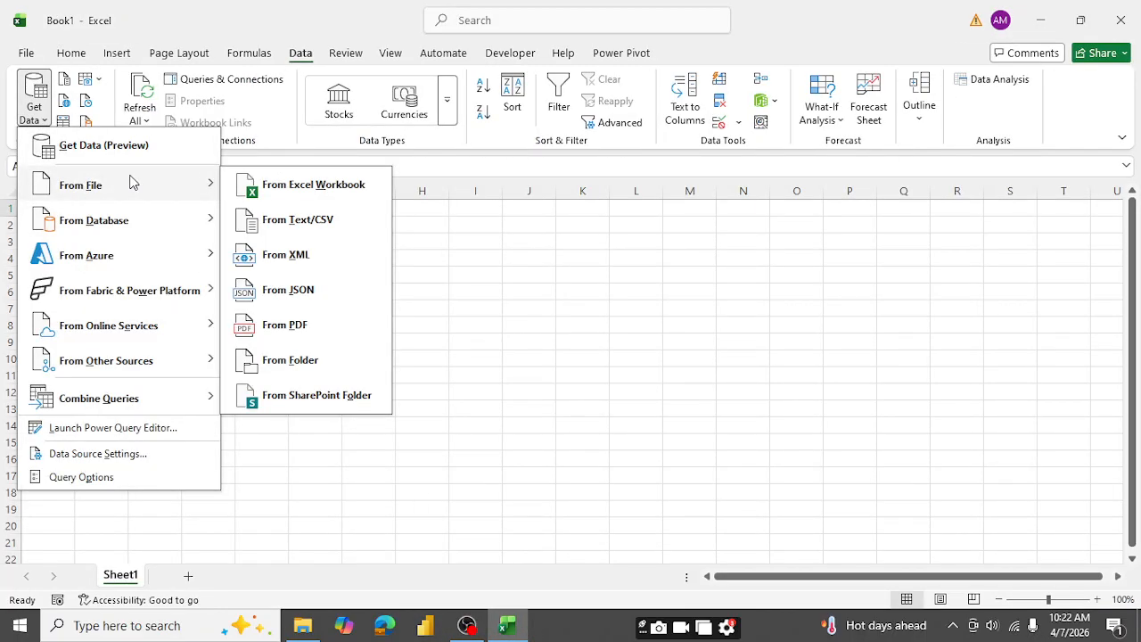
click(292, 364)
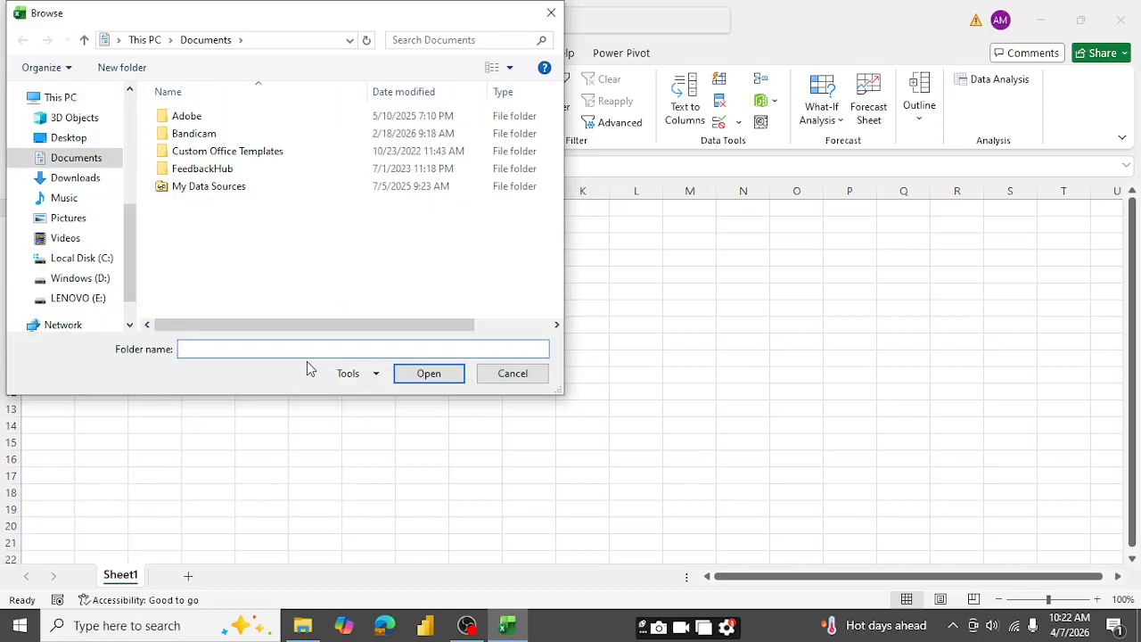
click(83, 307)
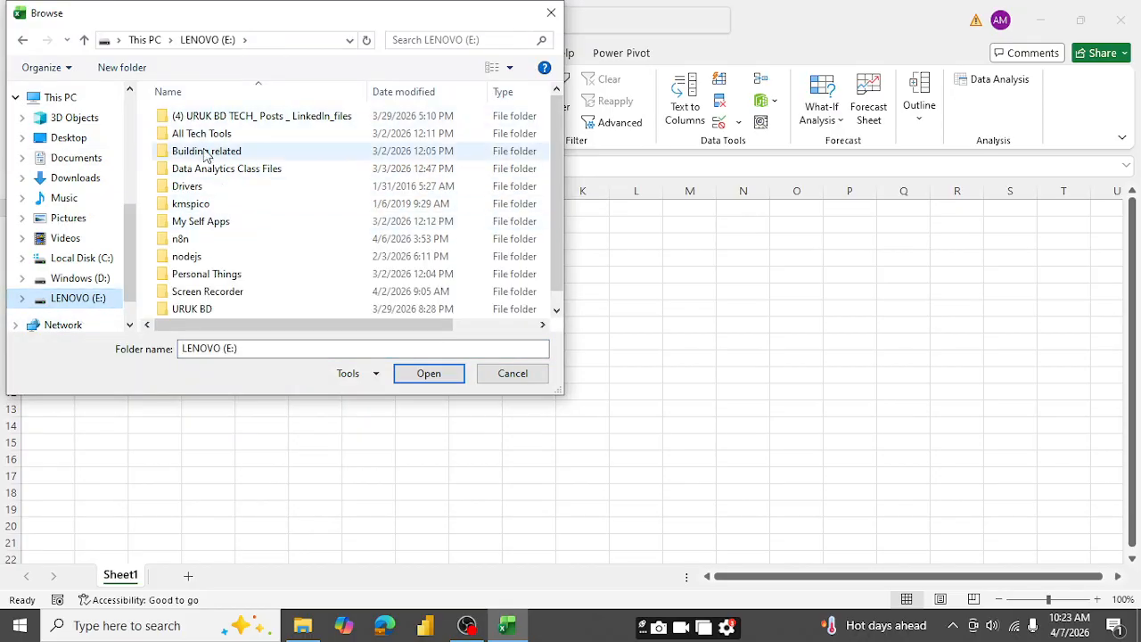
scroll(212, 294, down, 1)
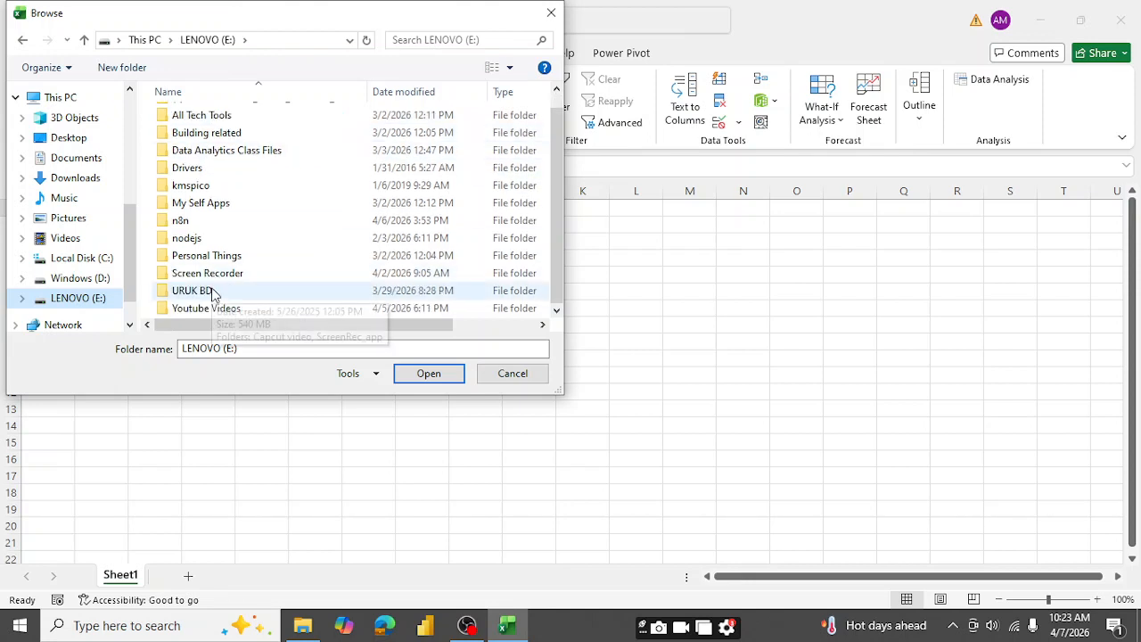
double_click(192, 309)
double_click(189, 139)
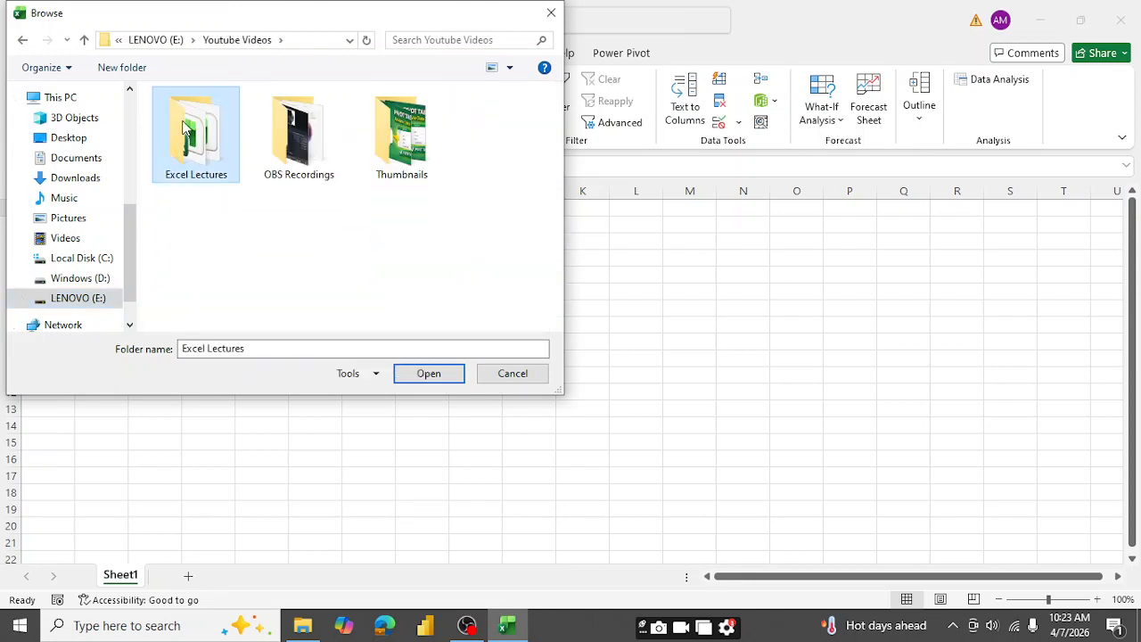
click(189, 139)
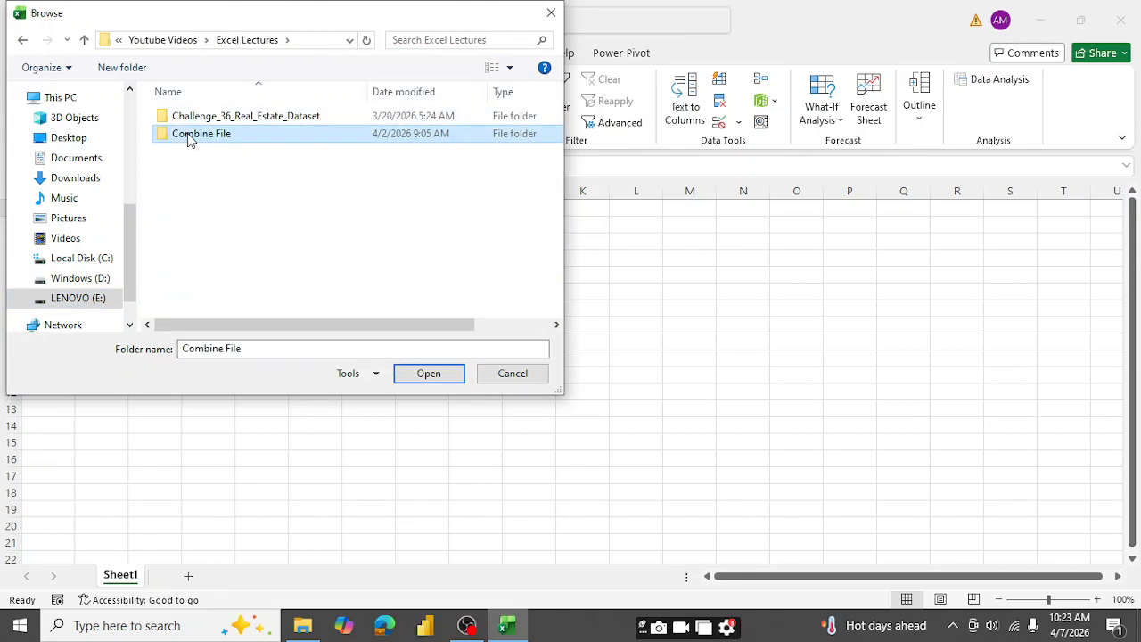
double_click(189, 139)
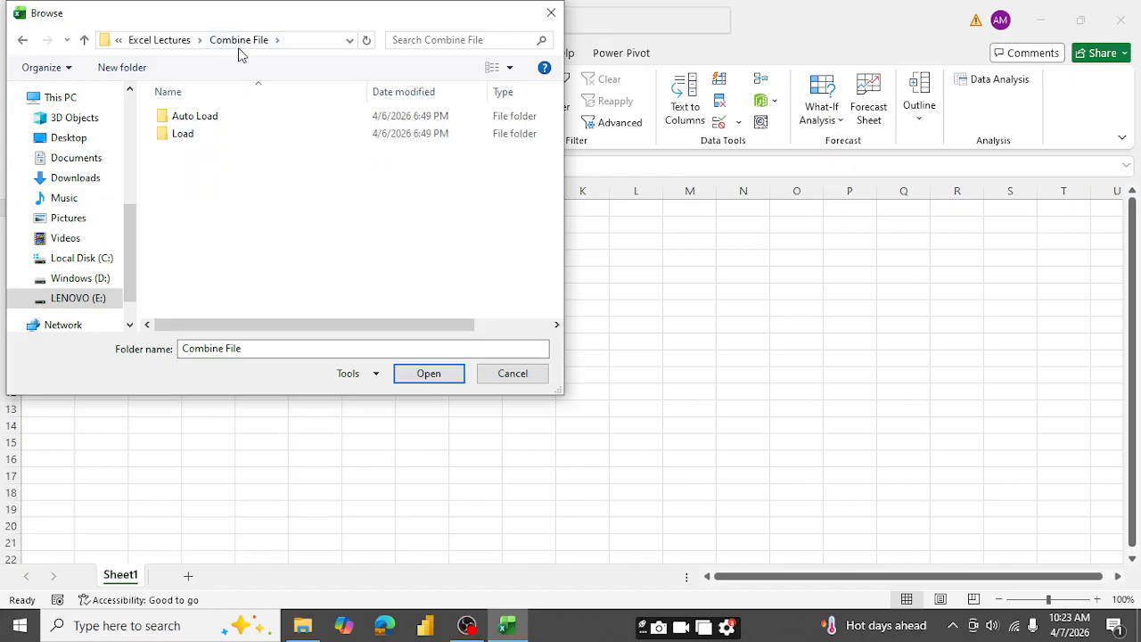
click(182, 136)
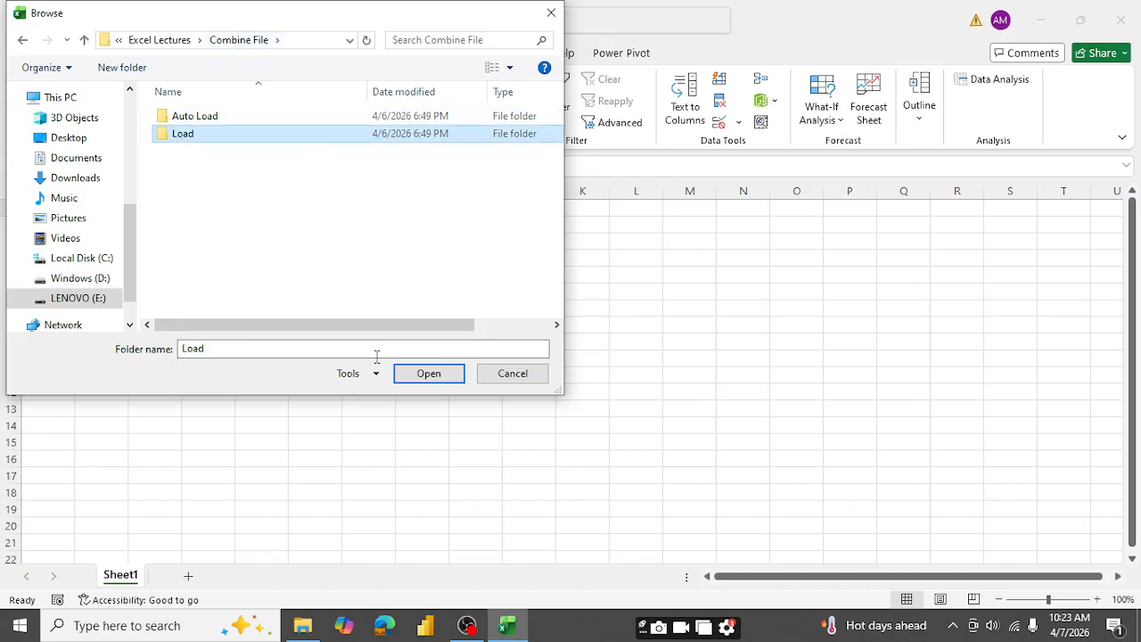
click(427, 374)
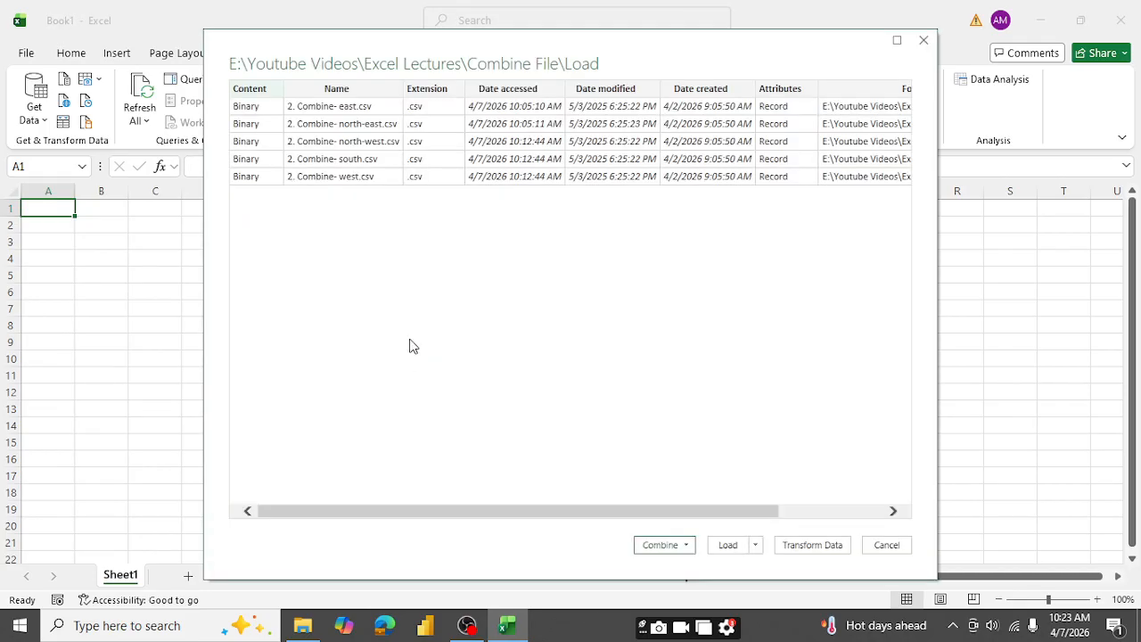
click(687, 545)
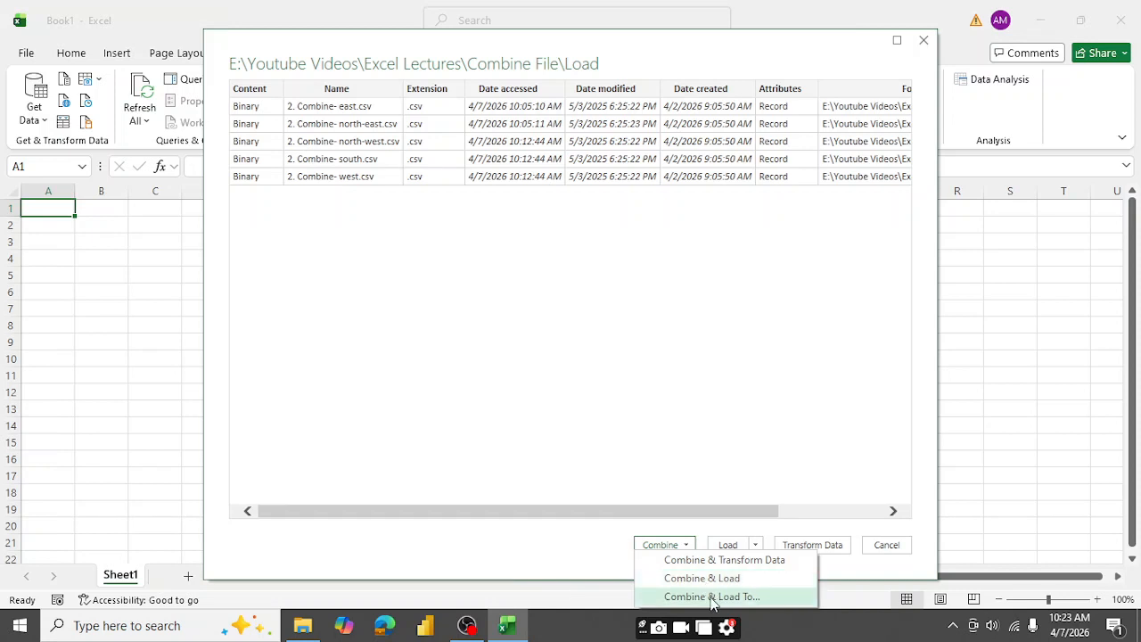
click(557, 550)
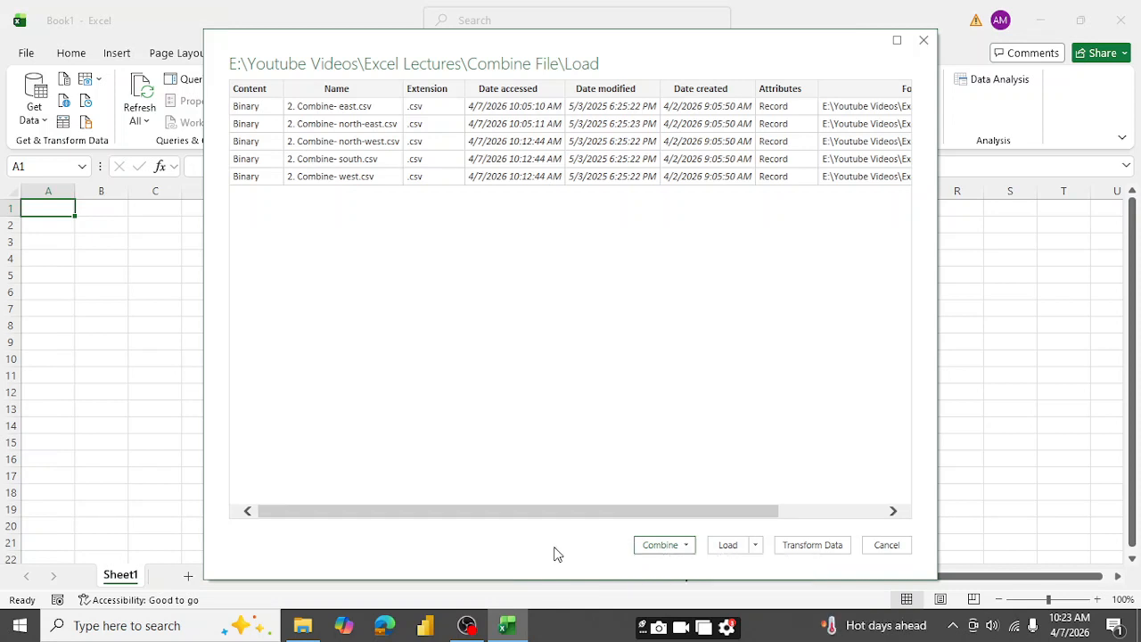
click(687, 547)
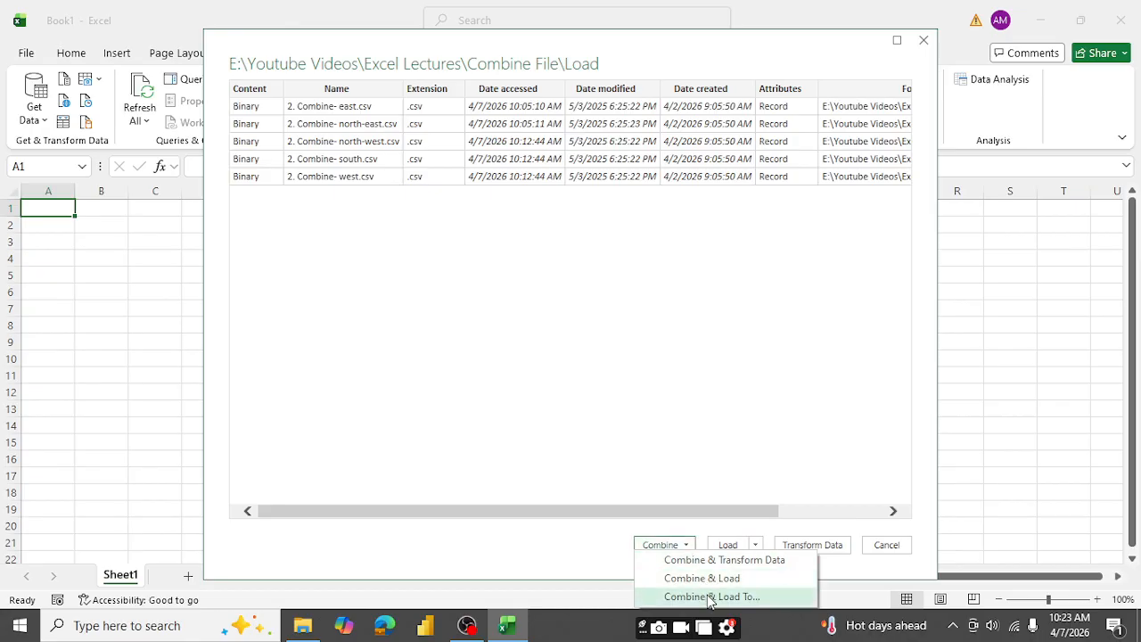
click(540, 545)
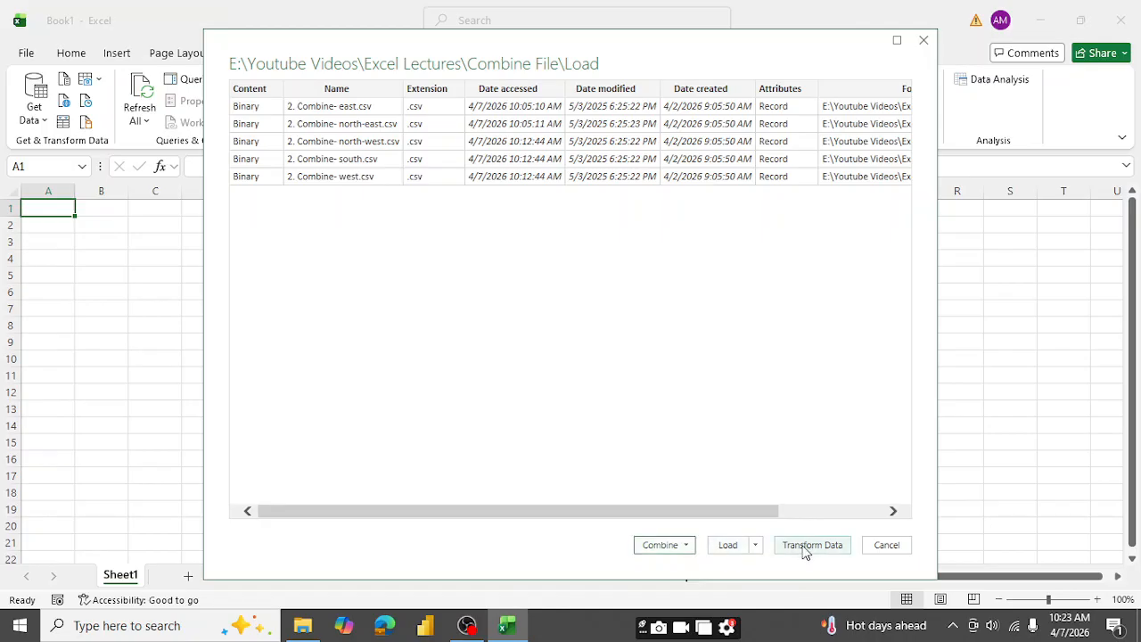
click(756, 545)
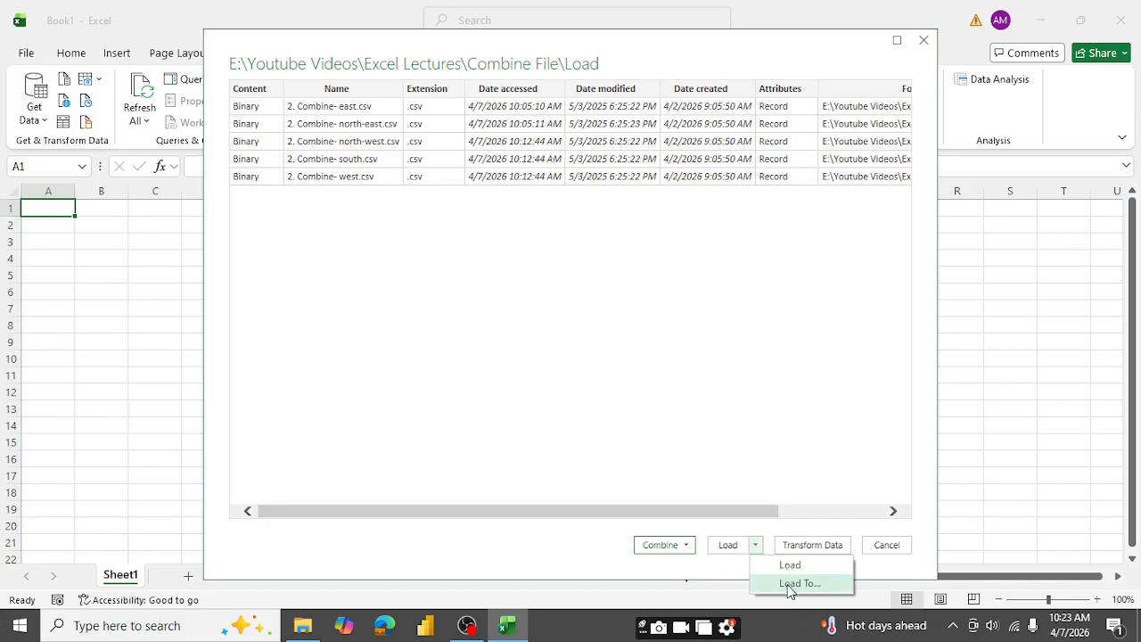
click(719, 573)
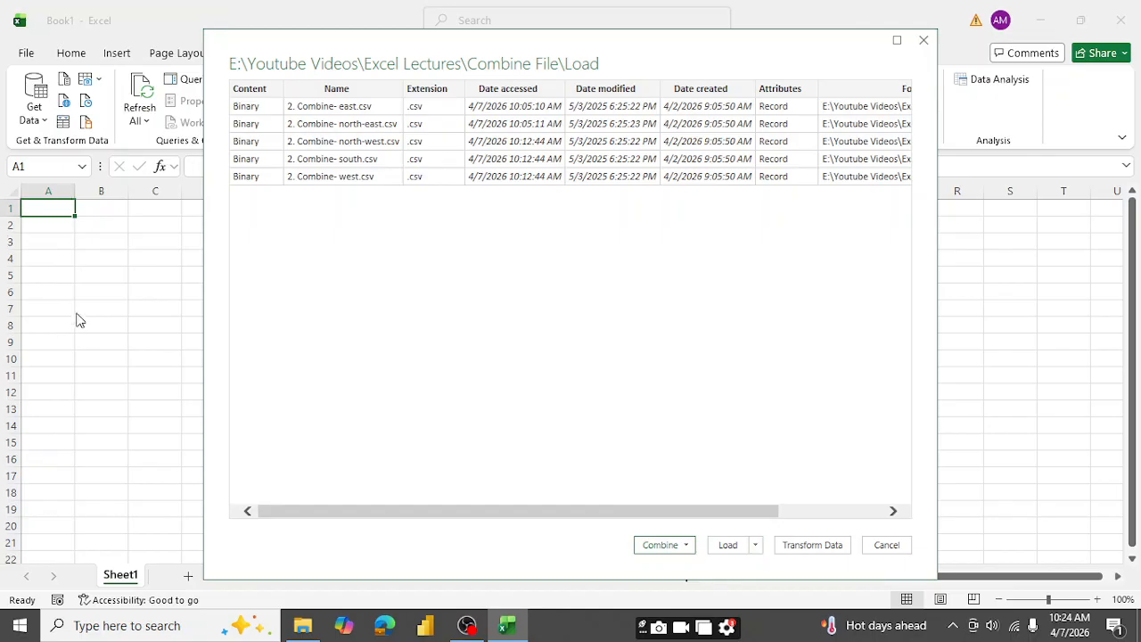
Step: Open the folder's file list with Transform Data and base column profiling on the entire data set
click(807, 546)
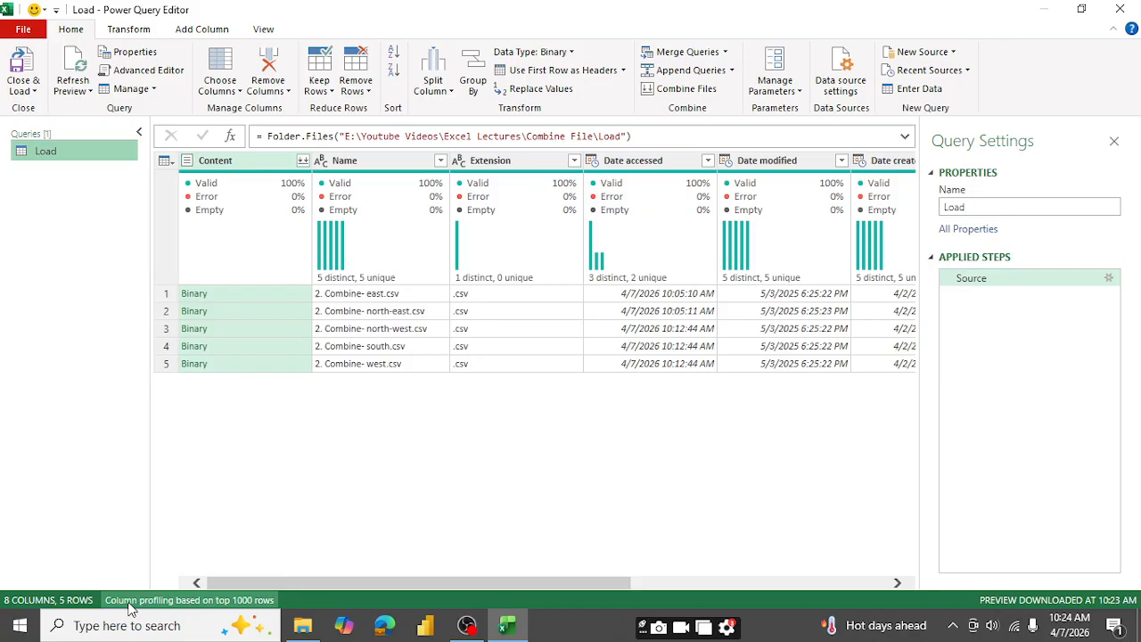
click(197, 600)
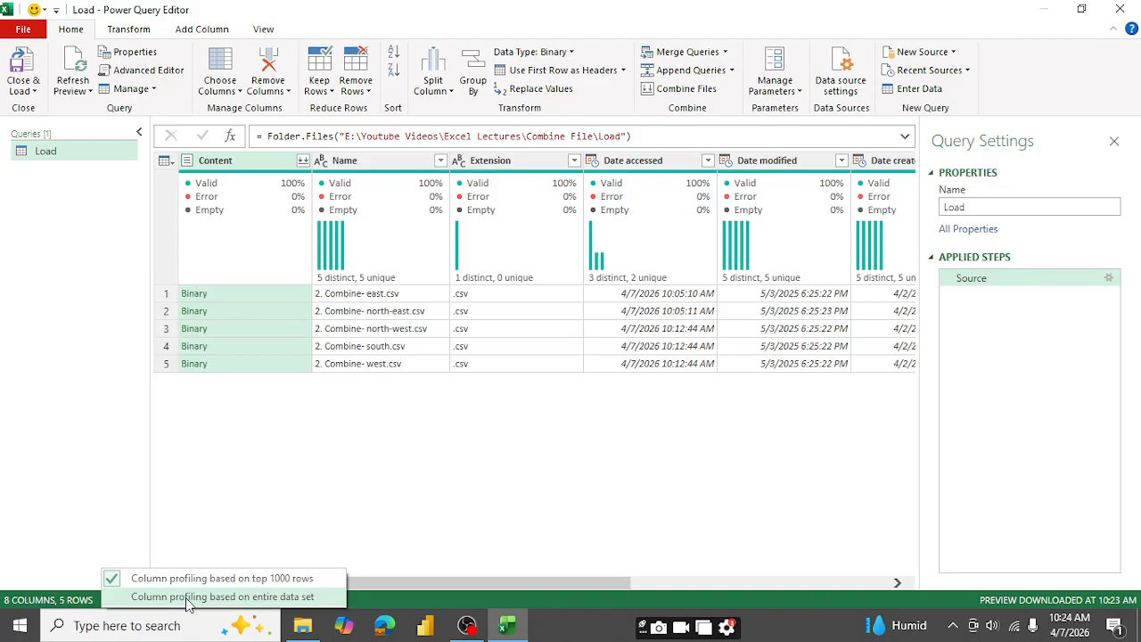
click(271, 596)
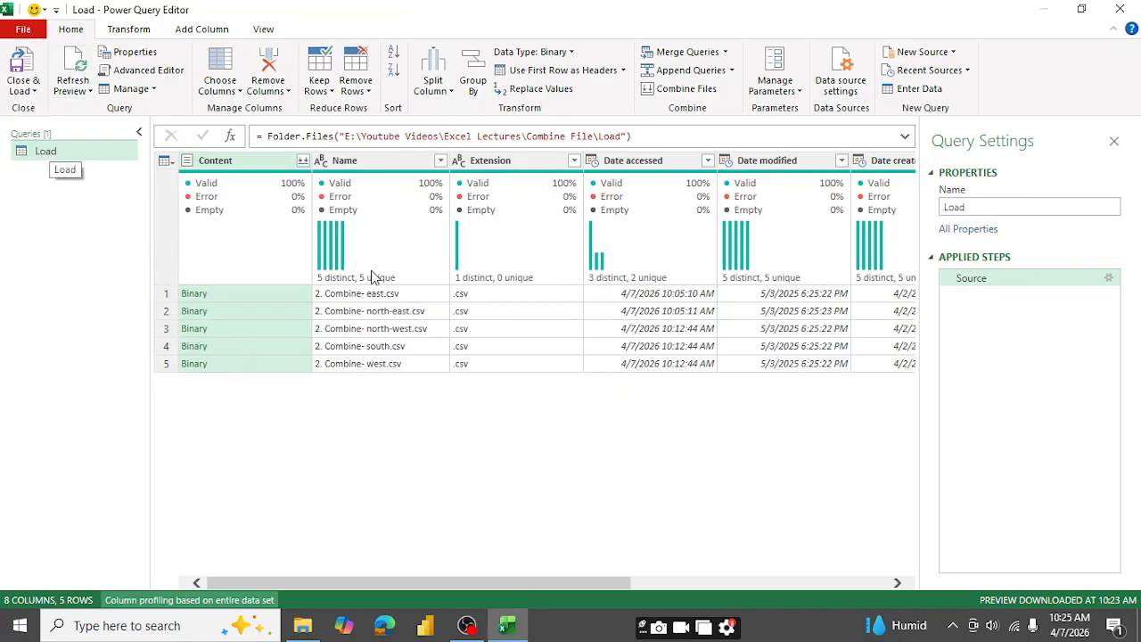
Step: Rename the Load query as Regional Sales
double_click(59, 154)
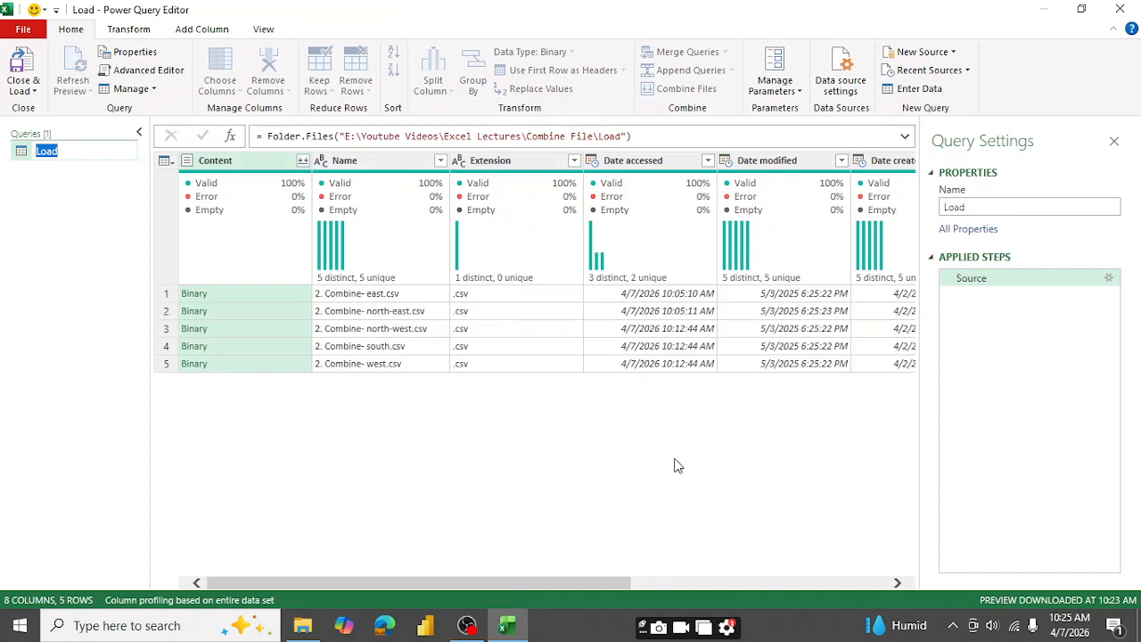
text(R)
text(egional Sales)
key(Return)
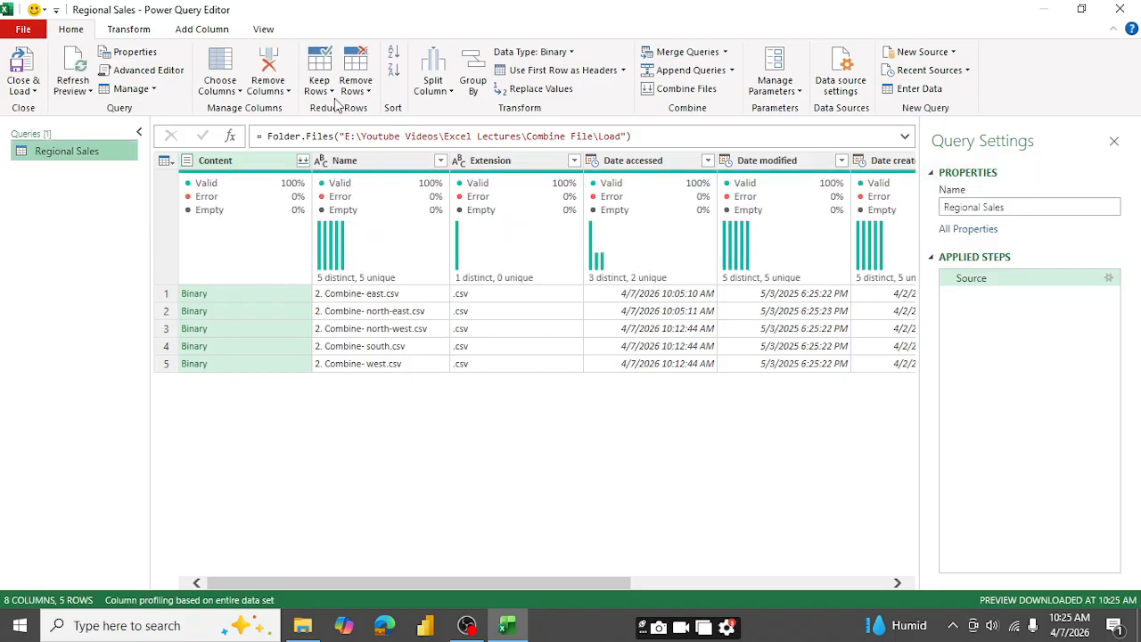
click(303, 162)
click(303, 164)
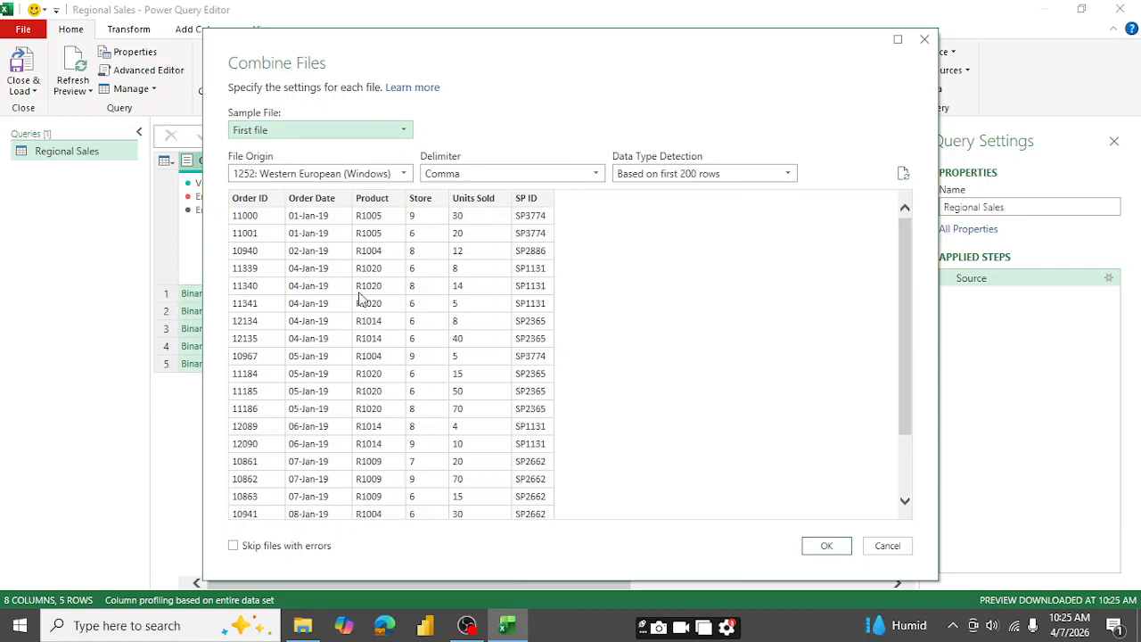
click(406, 130)
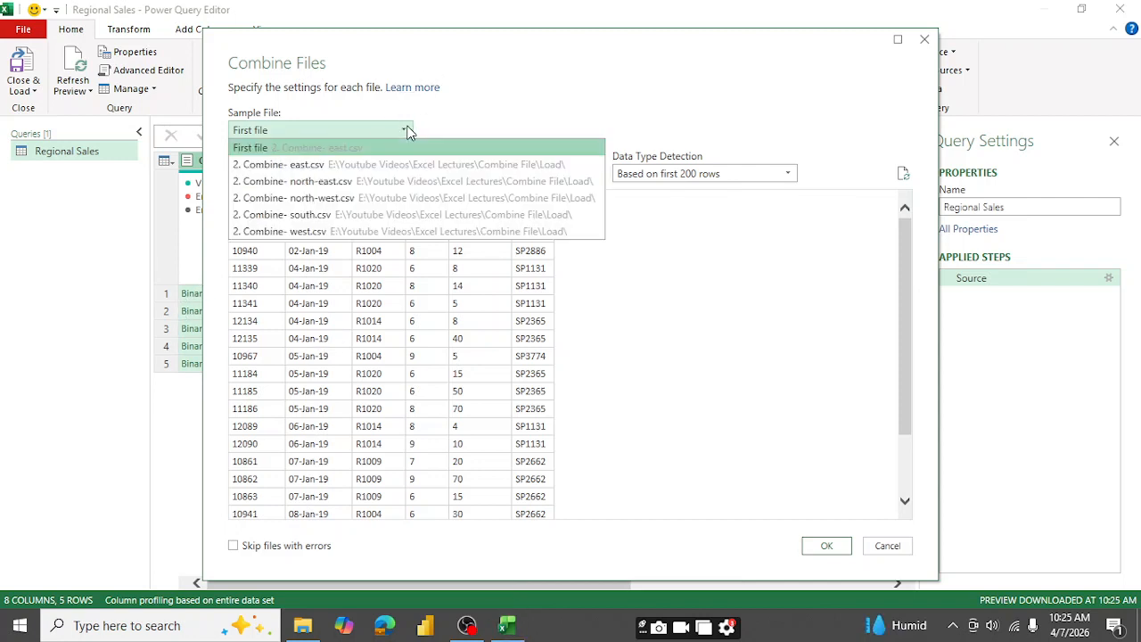
click(299, 169)
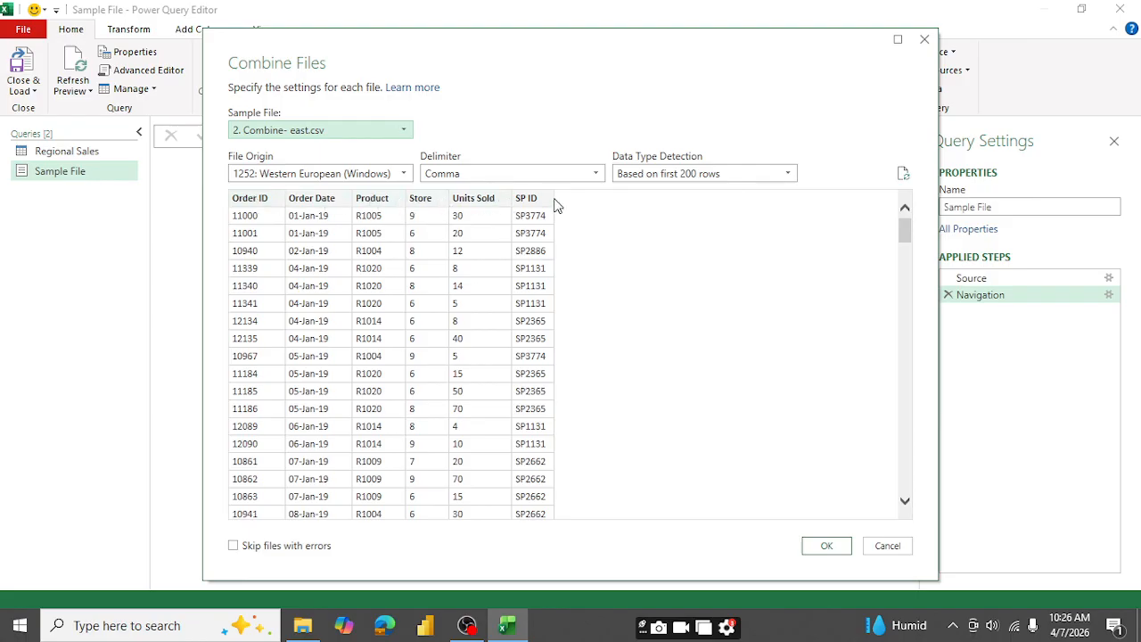
click(398, 130)
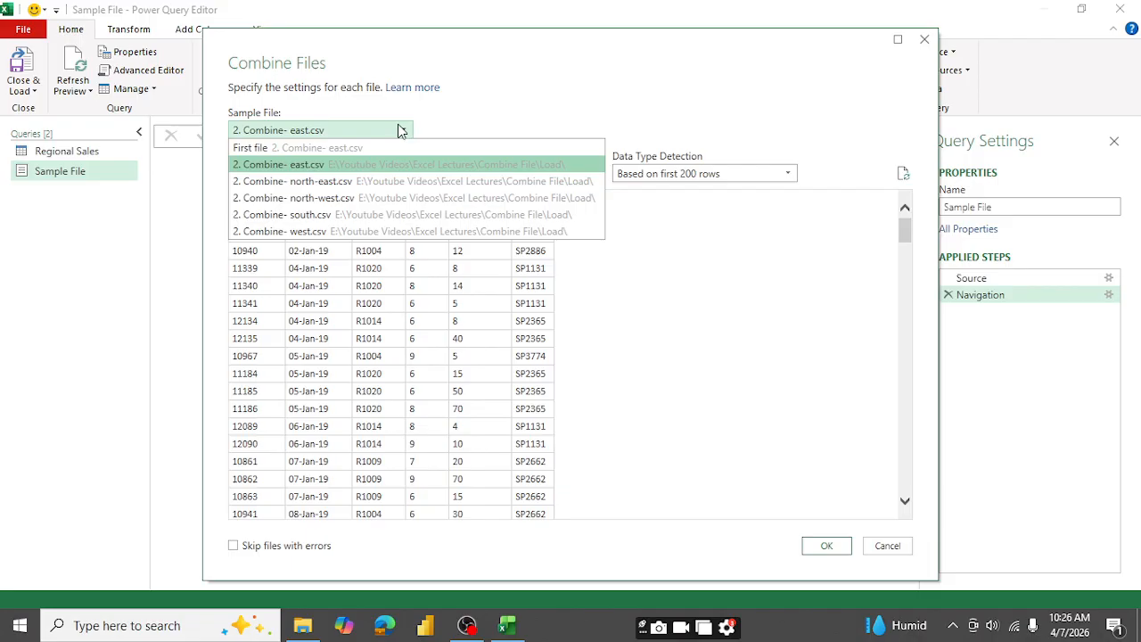
click(290, 198)
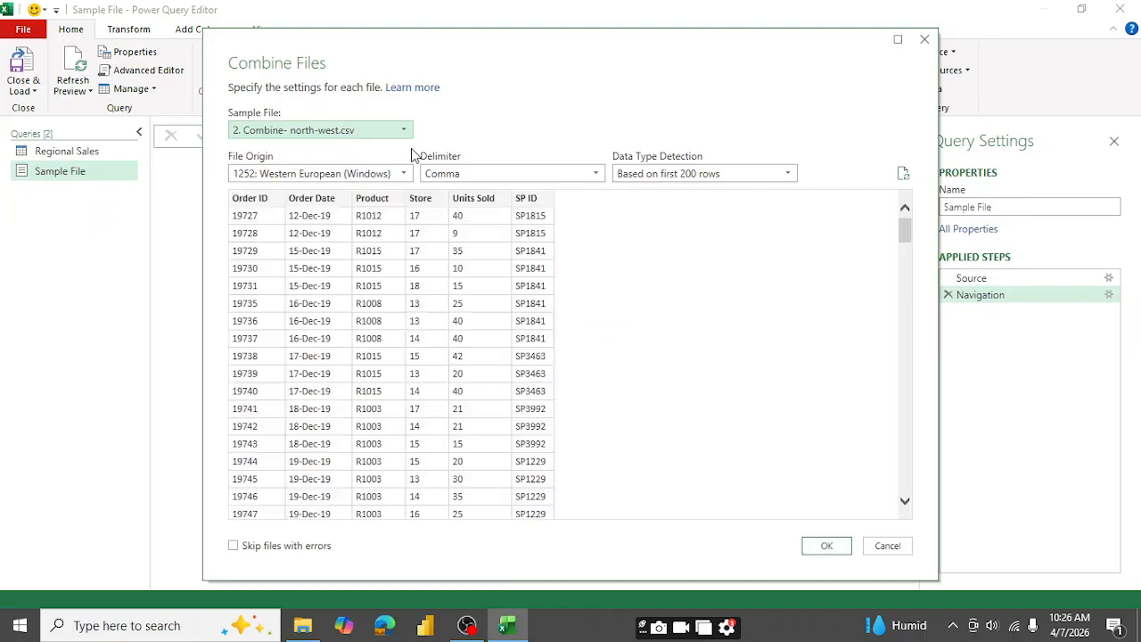
click(406, 134)
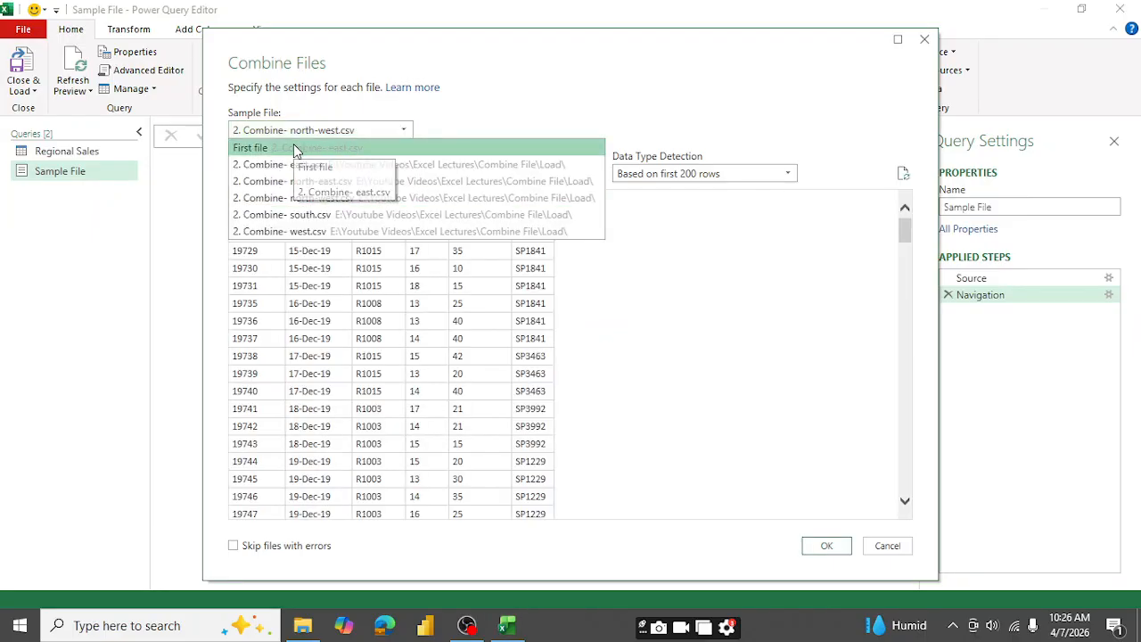
click(297, 149)
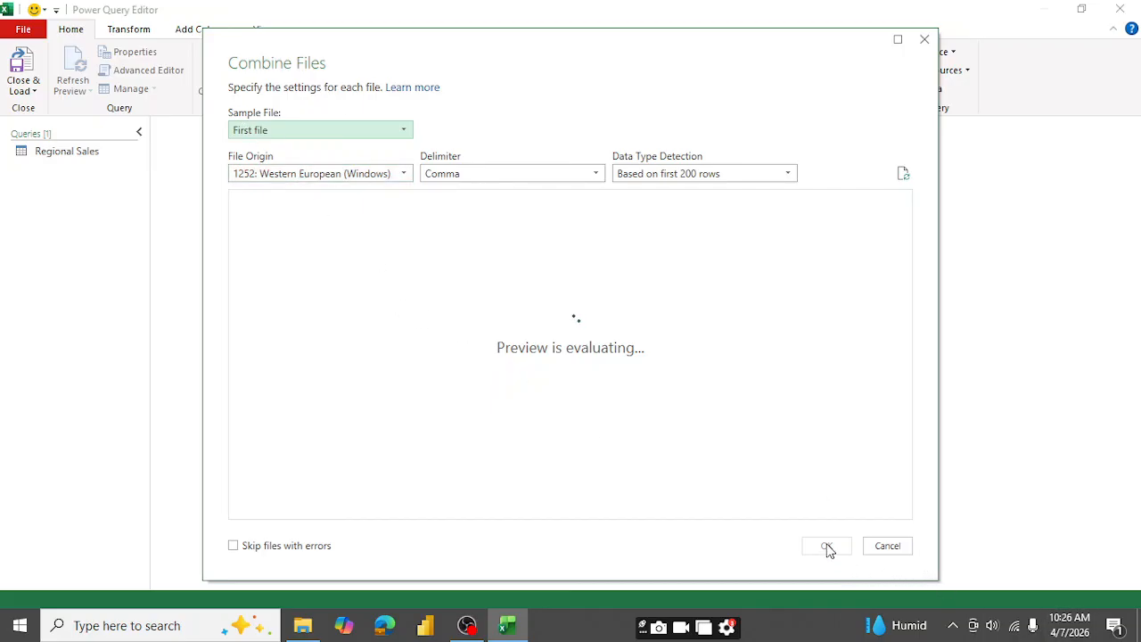
click(887, 546)
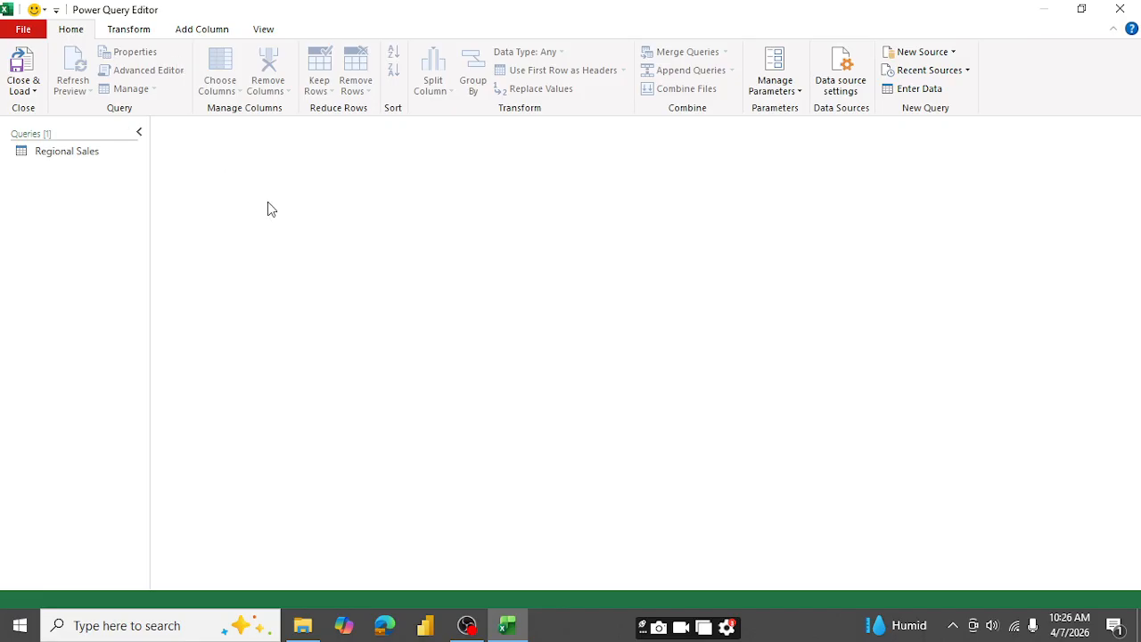
Step: Combine the CSV files in the Regional Sales query using the first file as sample and data type detection based on the entire dataset
click(99, 152)
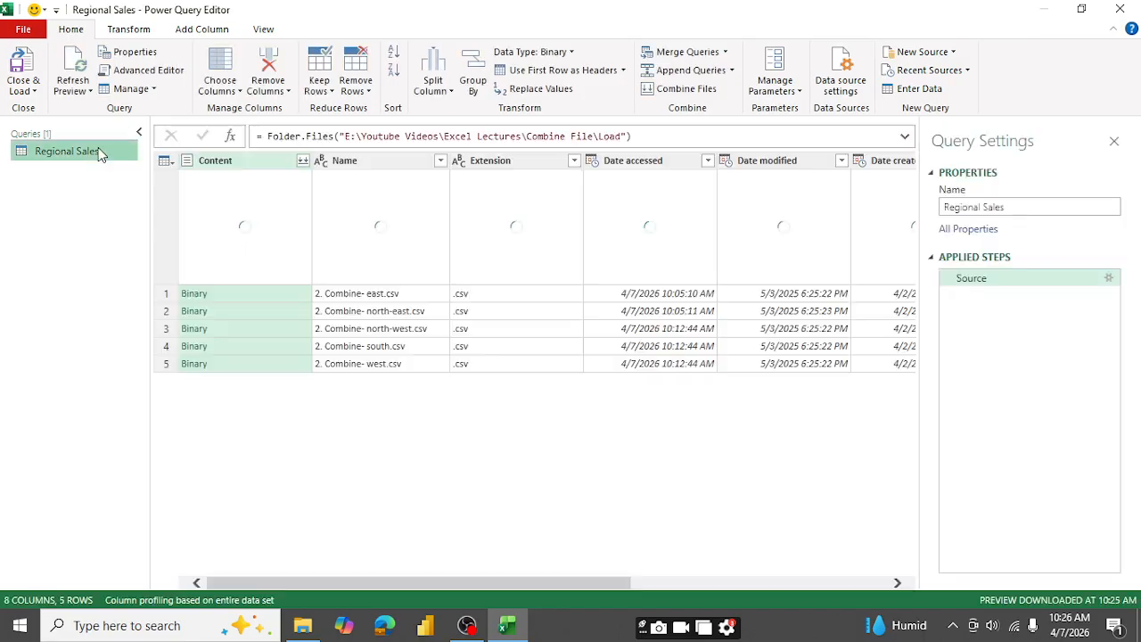
click(684, 90)
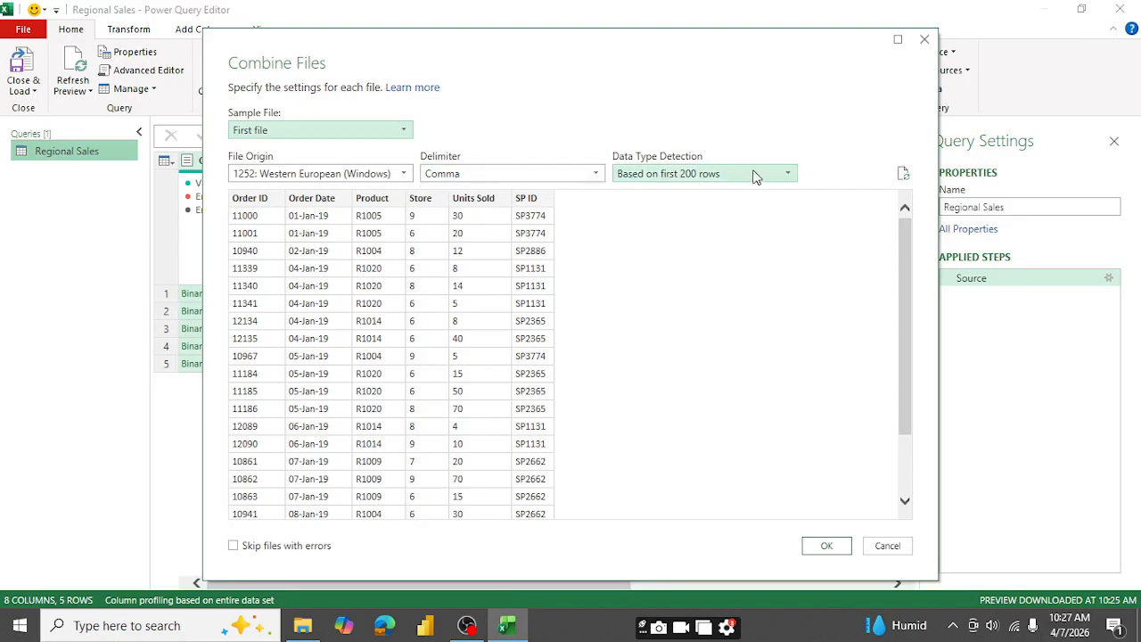
click(785, 176)
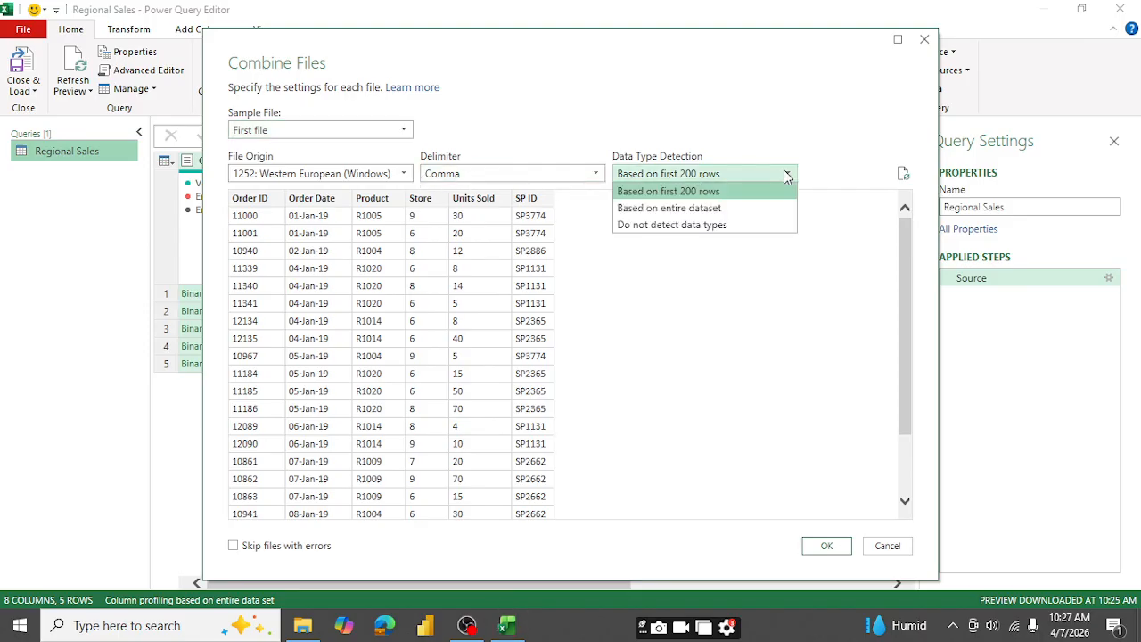
click(664, 210)
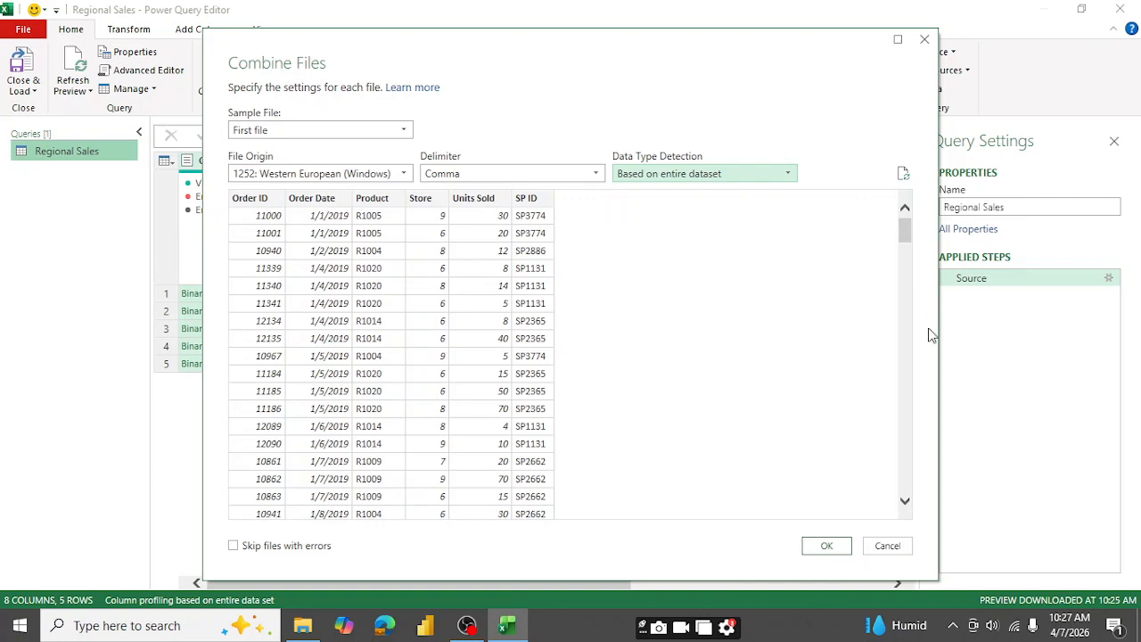
scroll(584, 383, down, 20)
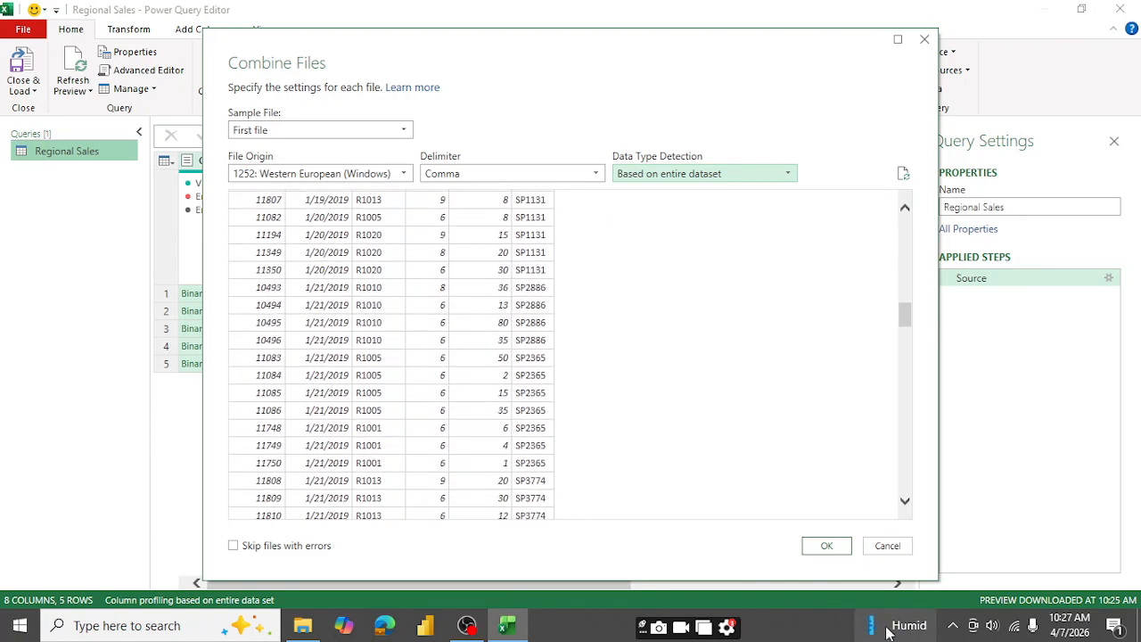
click(827, 545)
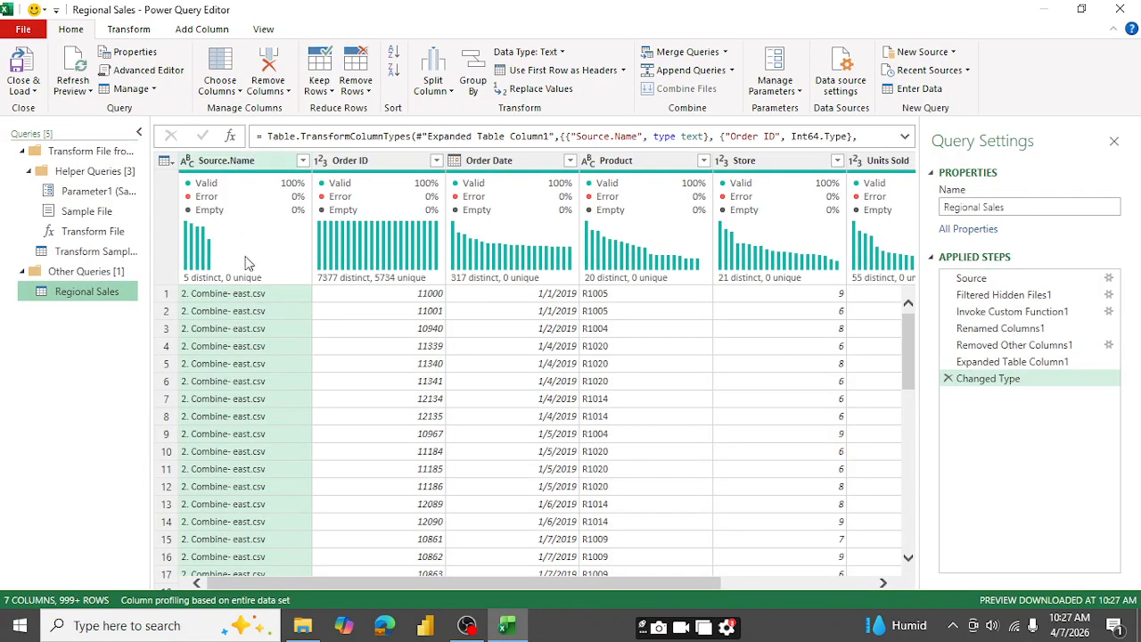
Step: Examine the combined rows and each column from Source.Name through SP ID in the Regional Sales query
scroll(252, 326, down, 6)
scroll(252, 326, down, 10)
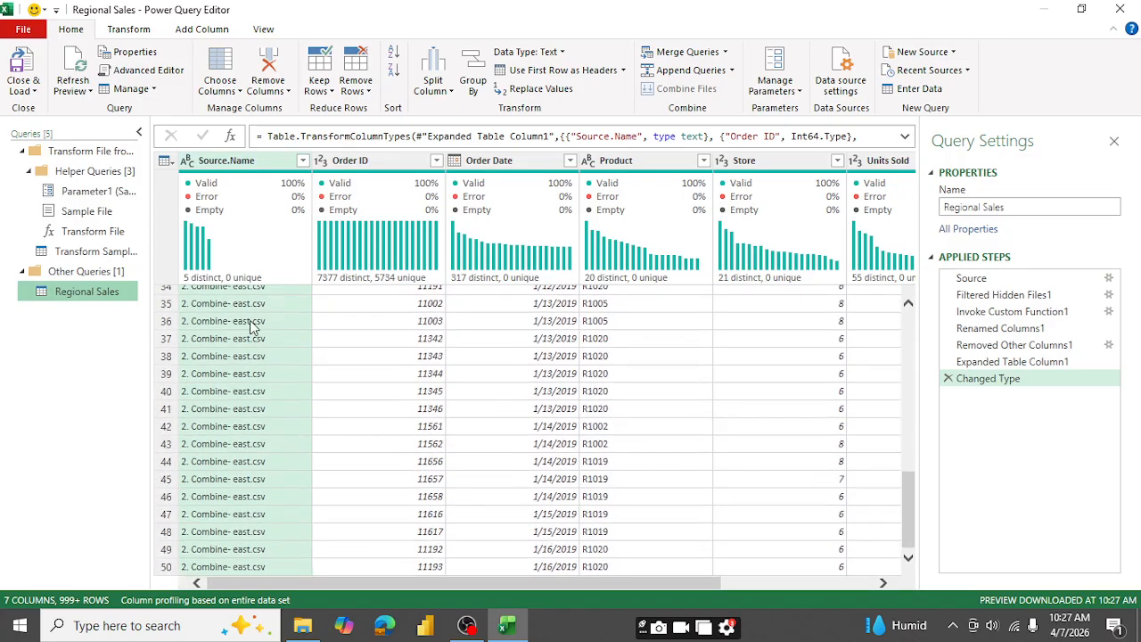
scroll(248, 326, up, 13)
scroll(247, 328, up, 3)
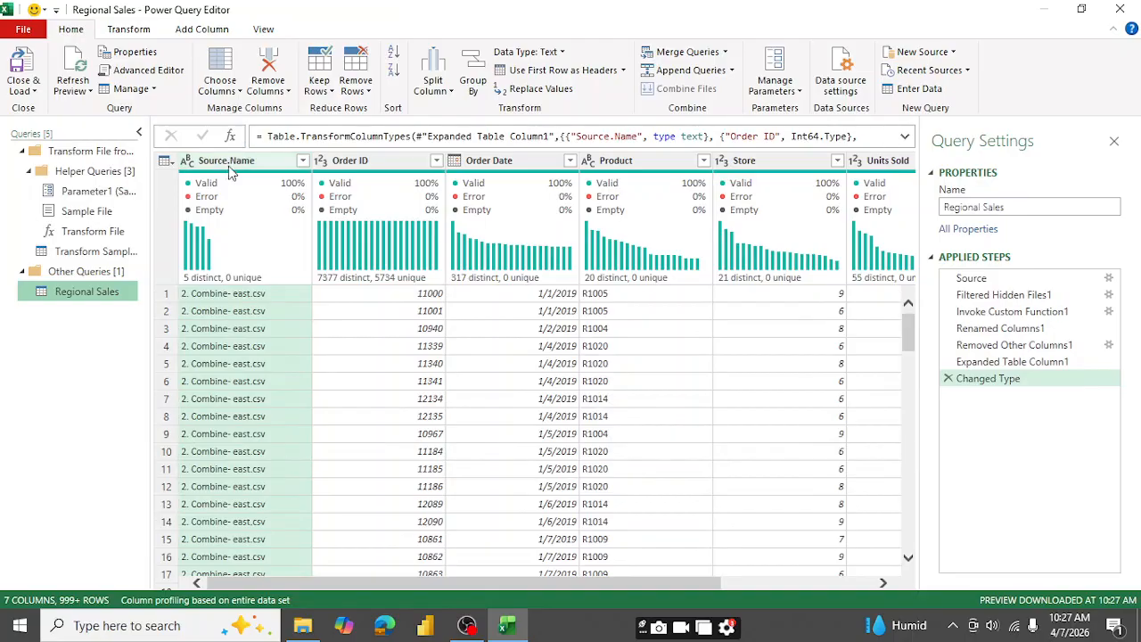
click(364, 164)
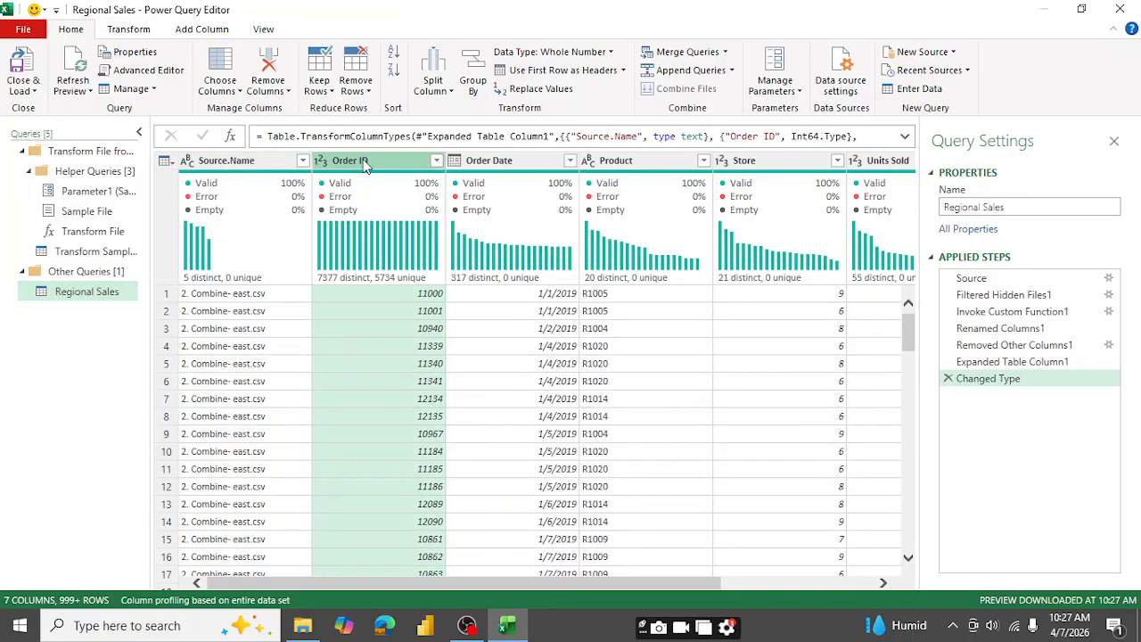
click(512, 162)
click(656, 165)
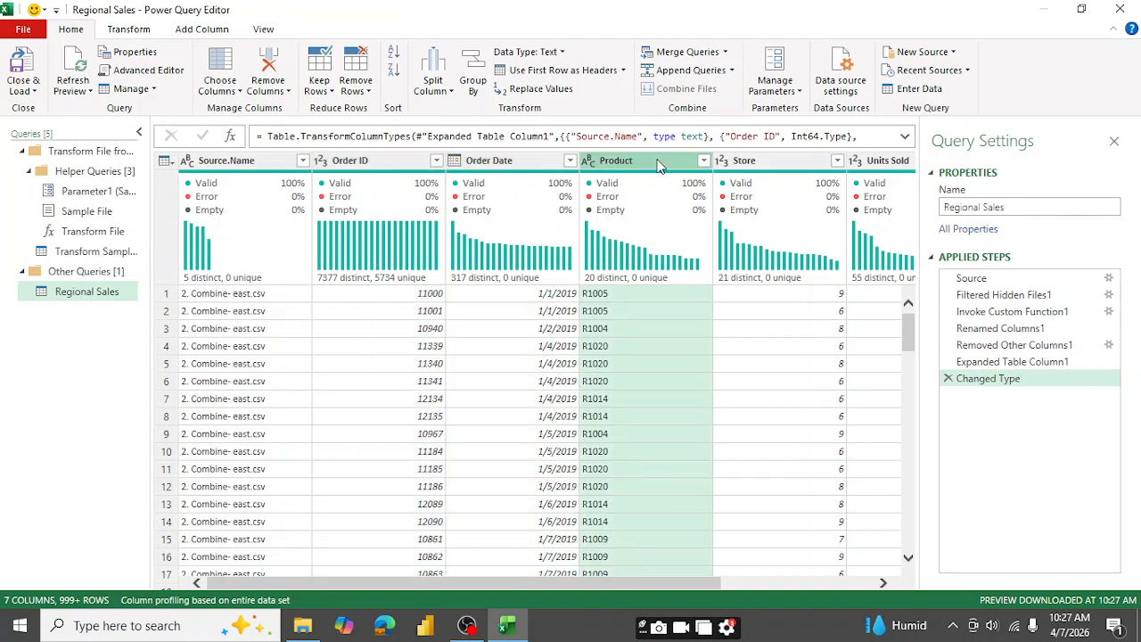
click(782, 164)
click(891, 165)
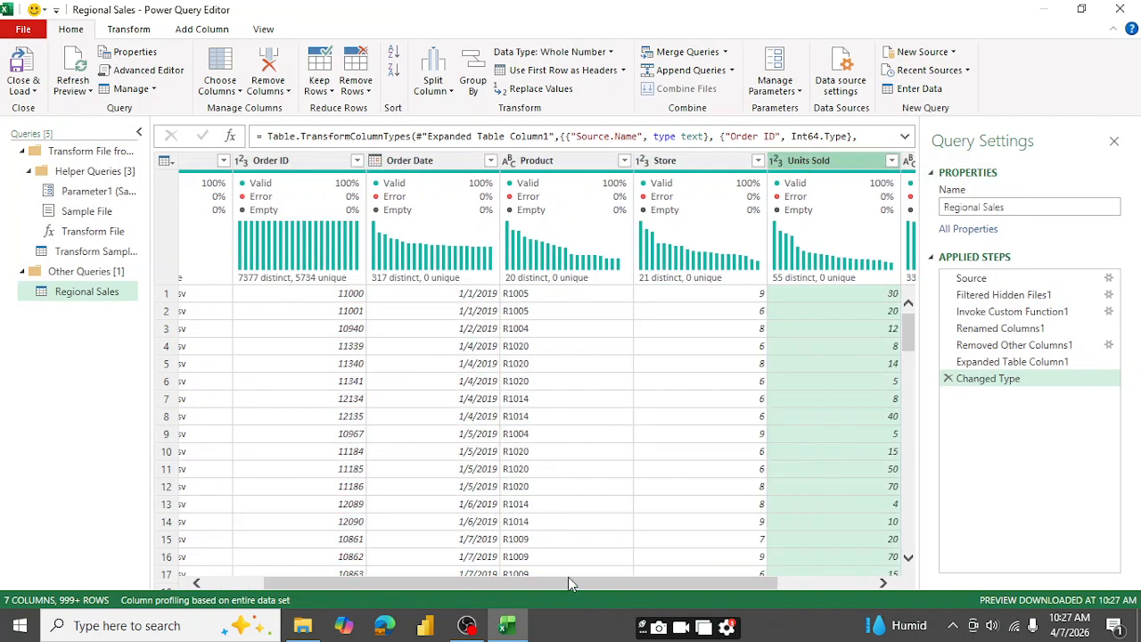
drag(564, 585, 820, 570)
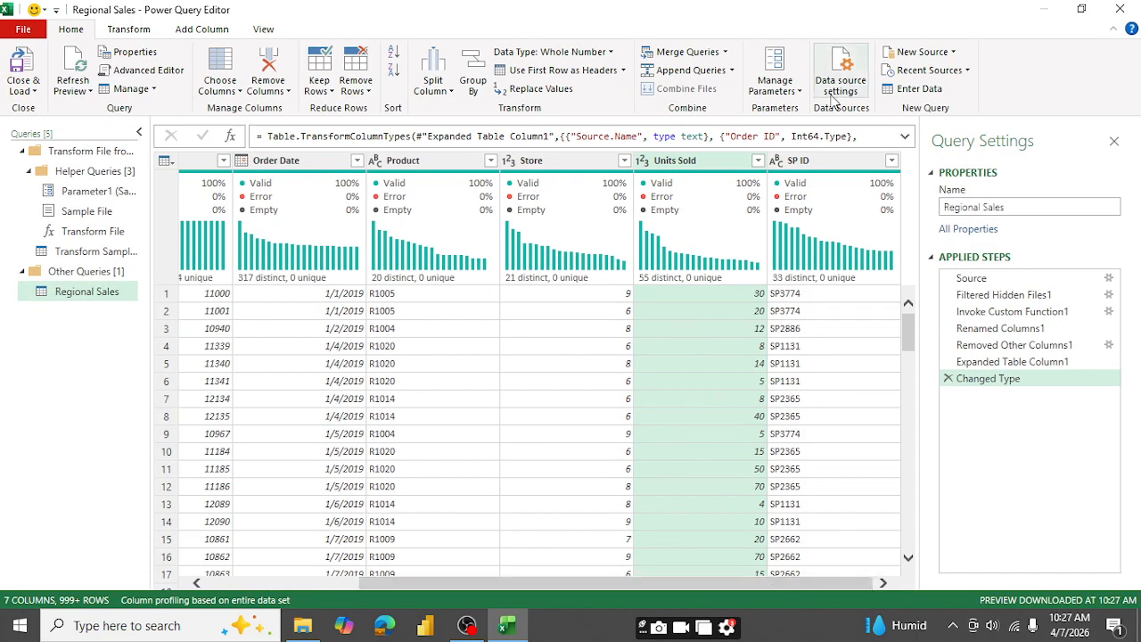
click(804, 168)
drag(712, 584, 504, 583)
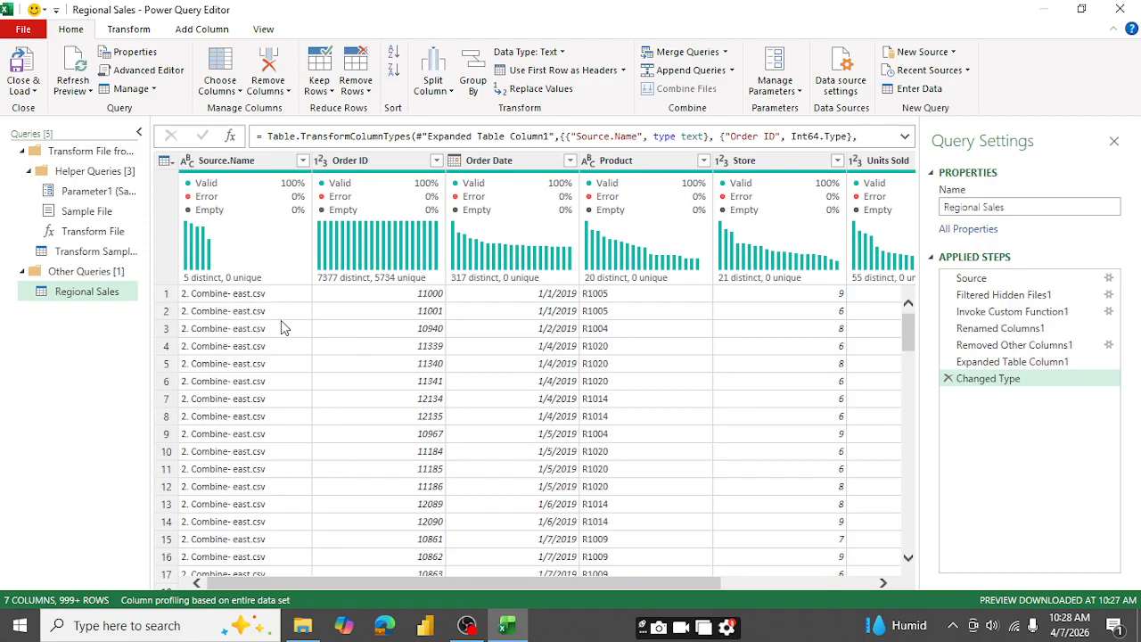
Step: Split the Source.Name column at the left-most custom "." delimiter
click(225, 162)
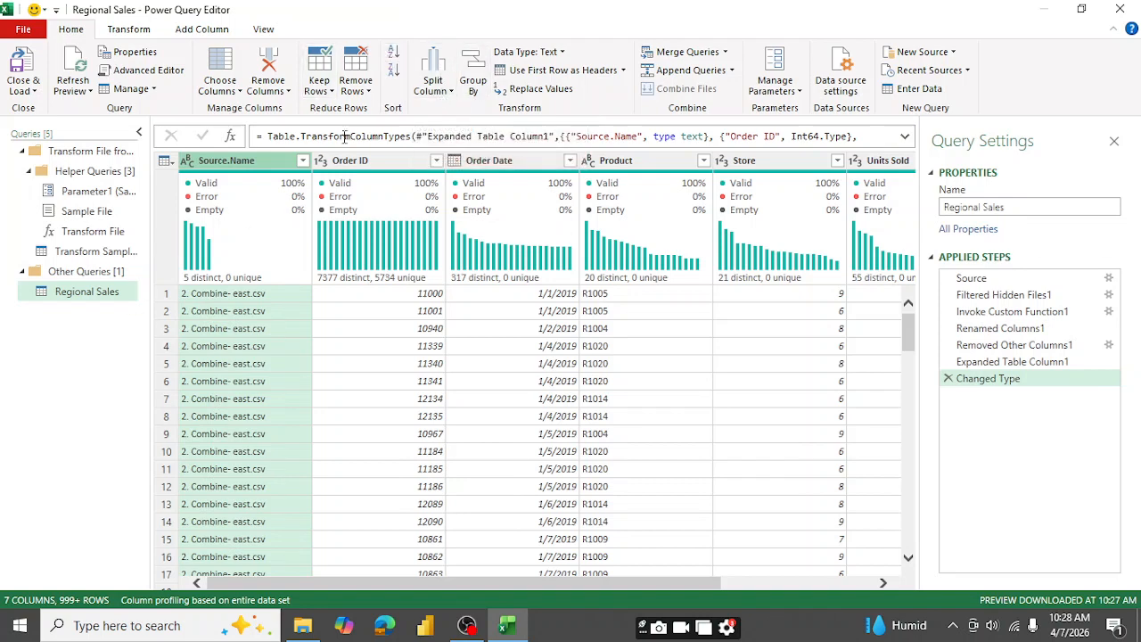
click(435, 91)
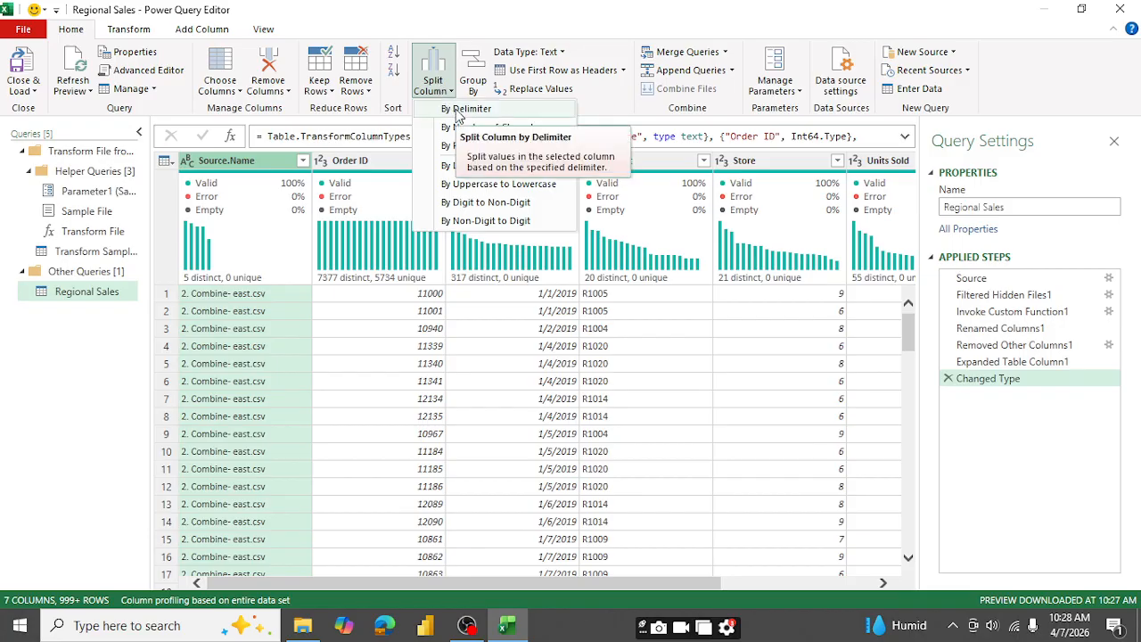
click(464, 109)
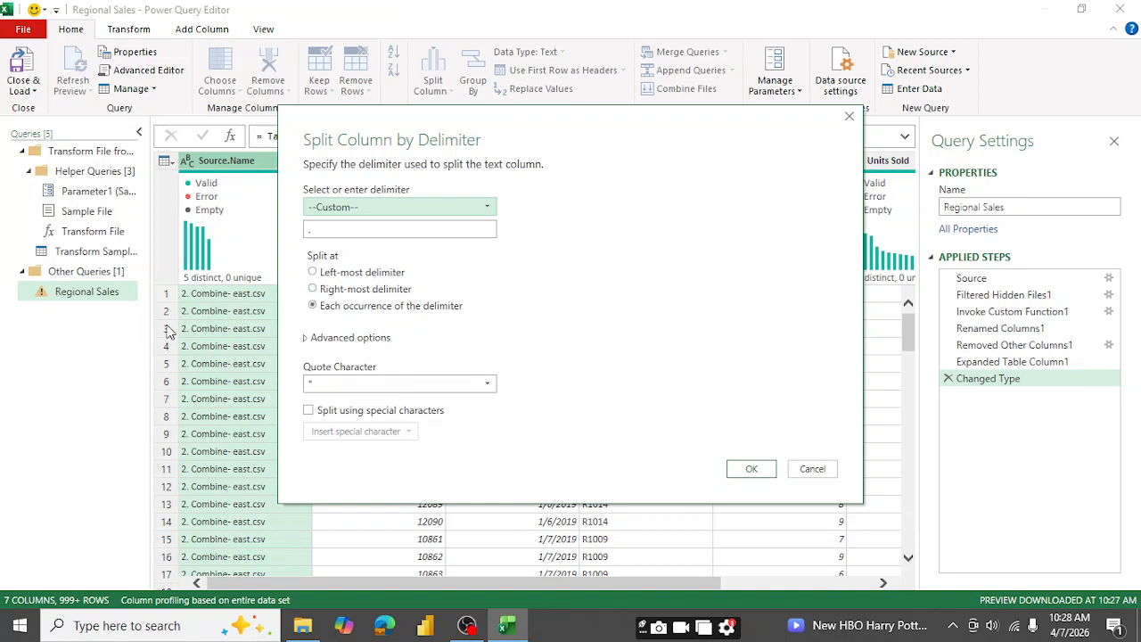
click(312, 273)
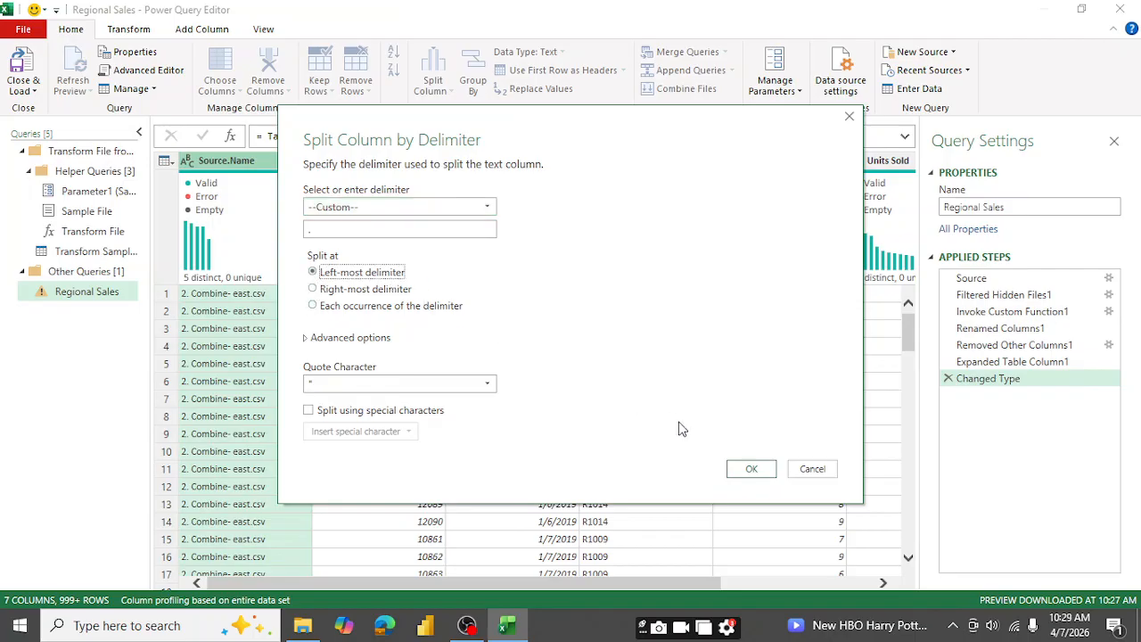
click(753, 472)
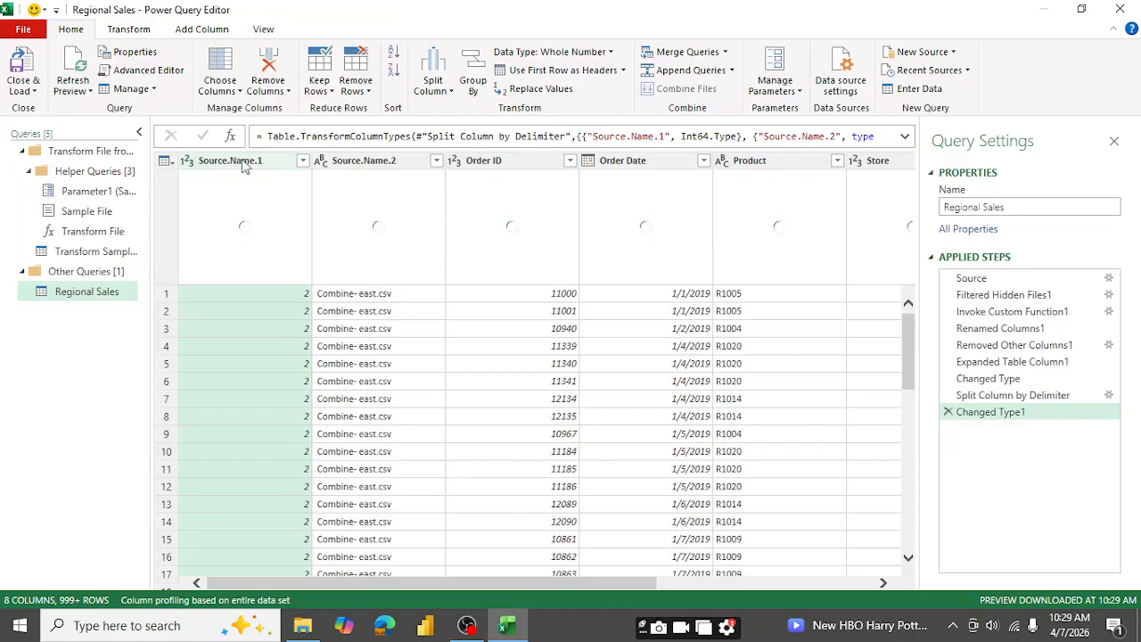
Step: Load the complete filter list of Source.Name.1, apply it with all values selected, and remove that column
click(303, 162)
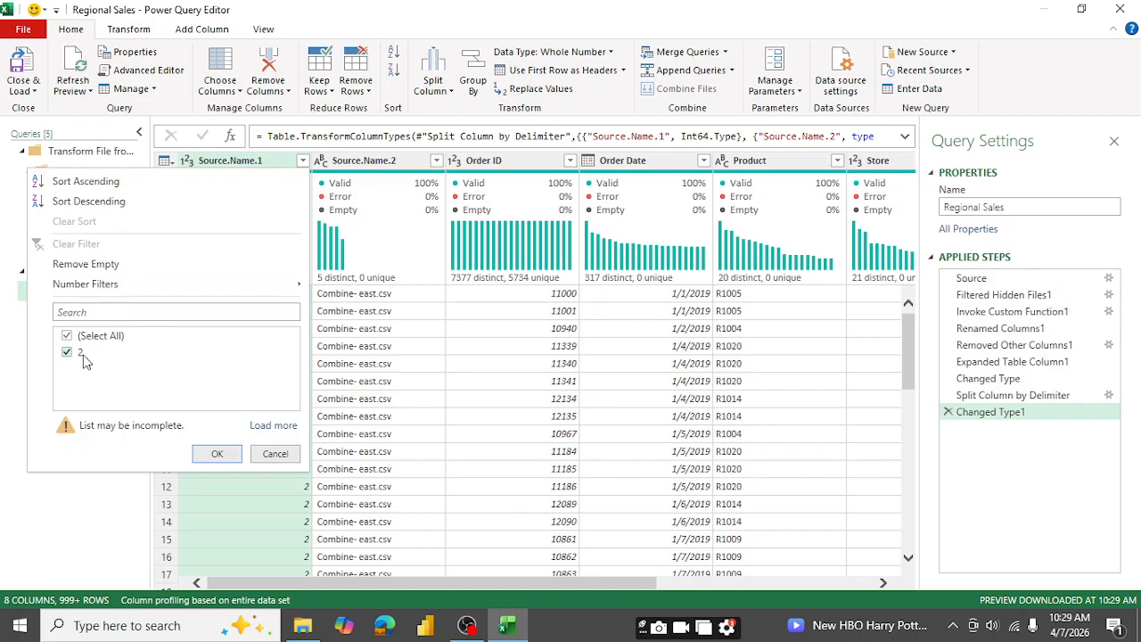
click(270, 429)
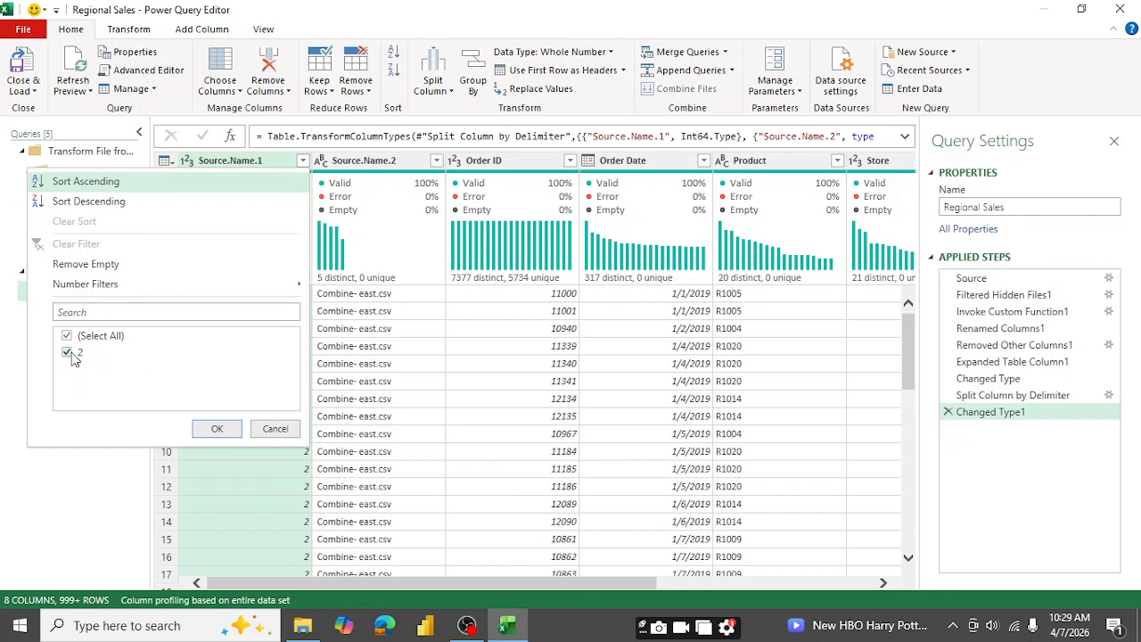
click(219, 430)
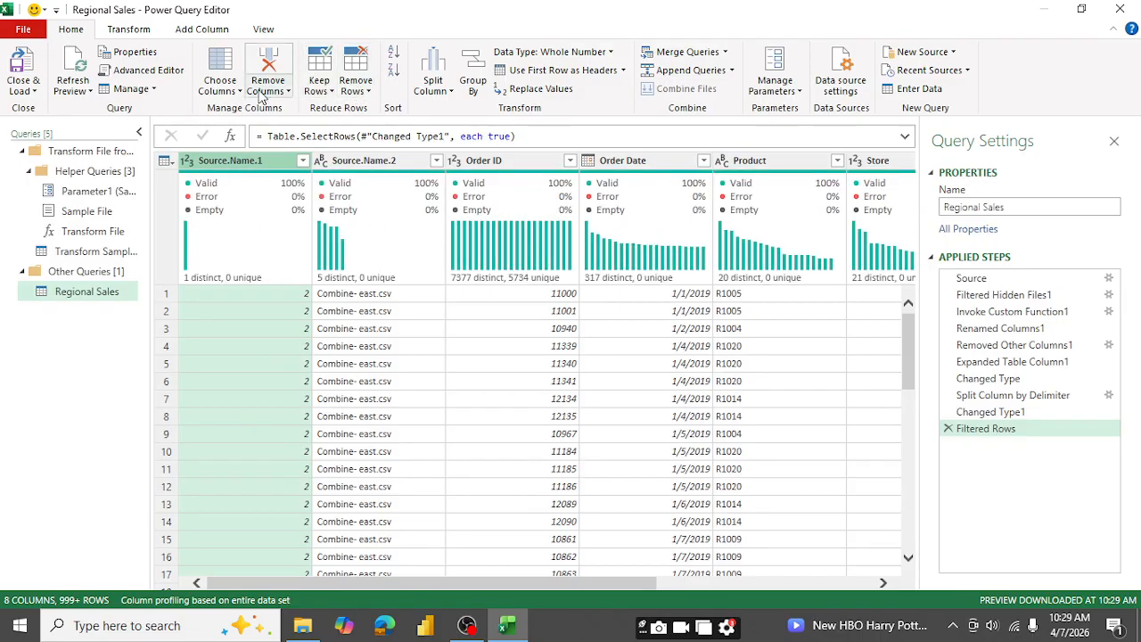
click(285, 92)
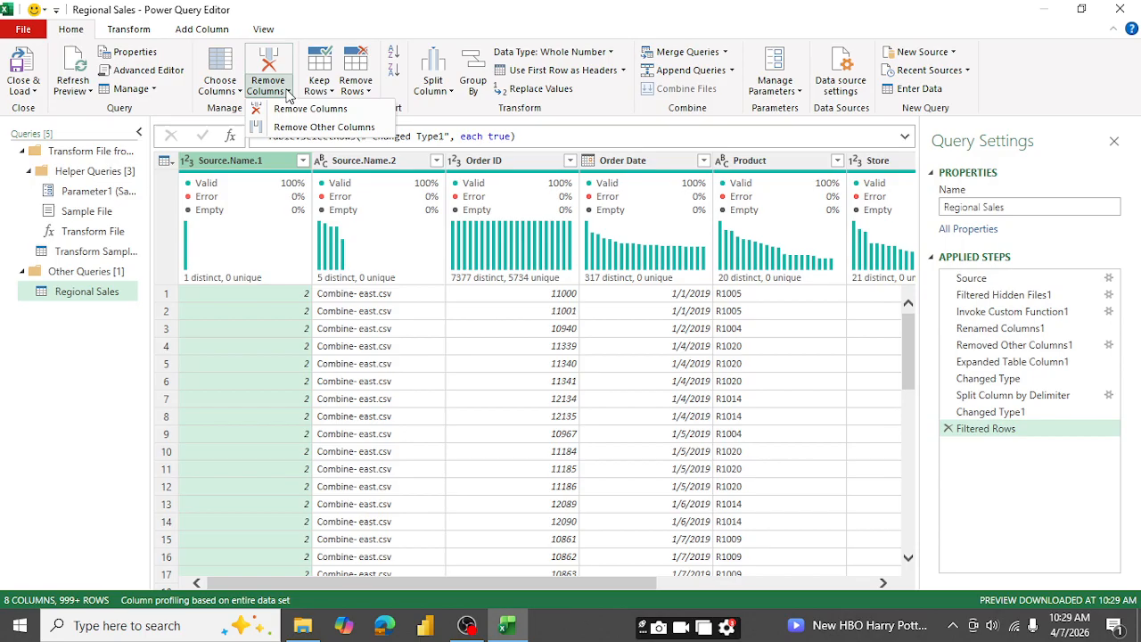
click(306, 111)
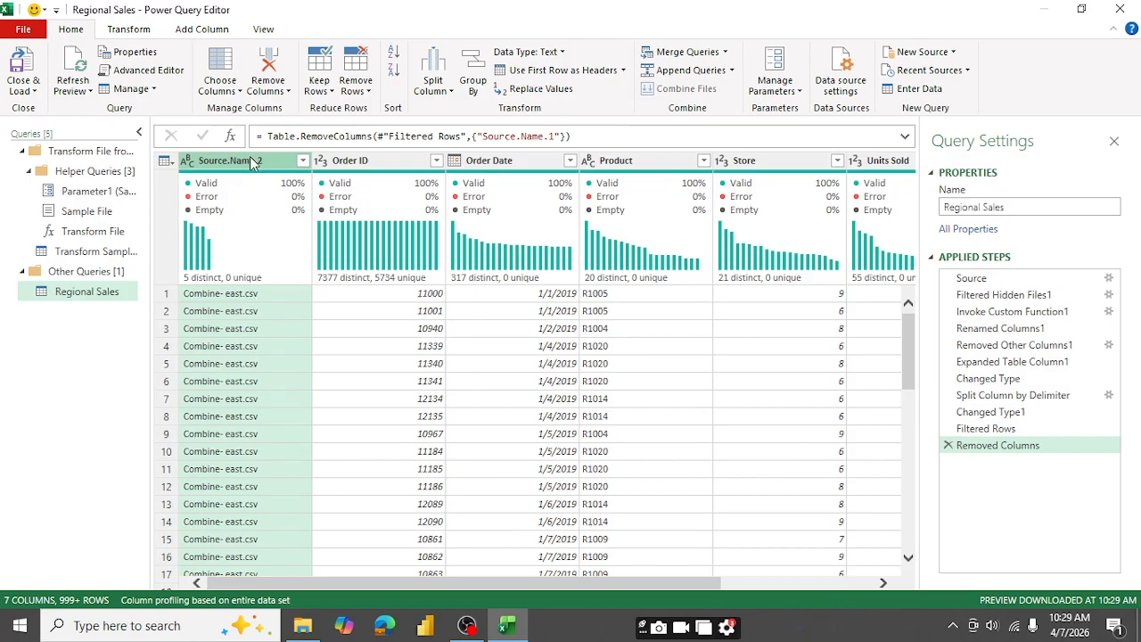
Step: Split the Source.Name.2 column at the right-most custom "." delimiter
click(450, 92)
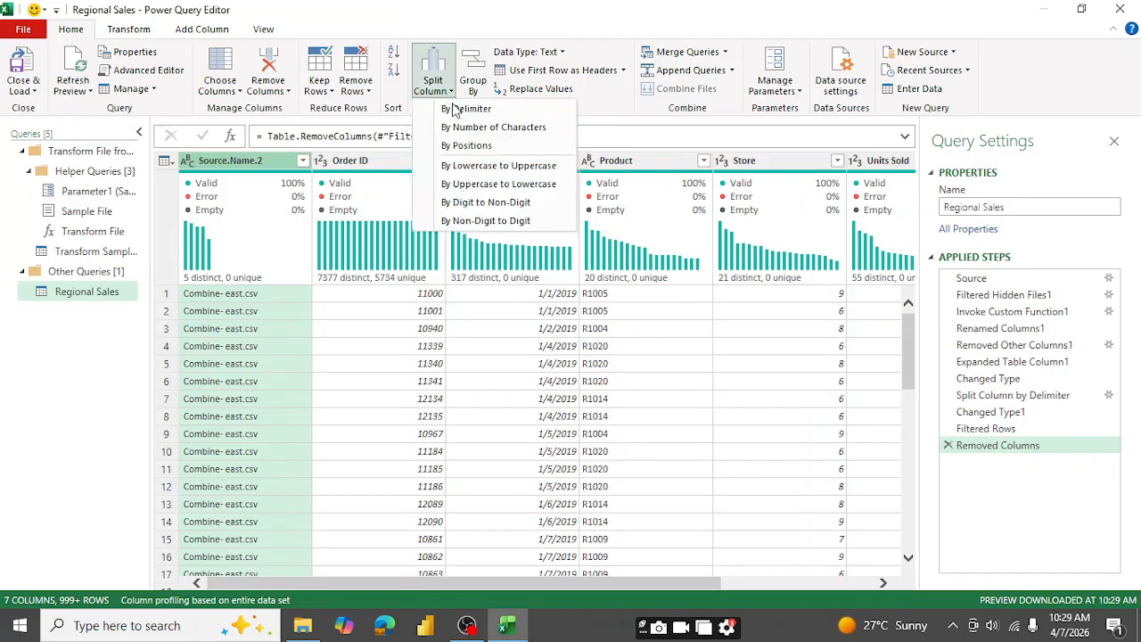
click(461, 108)
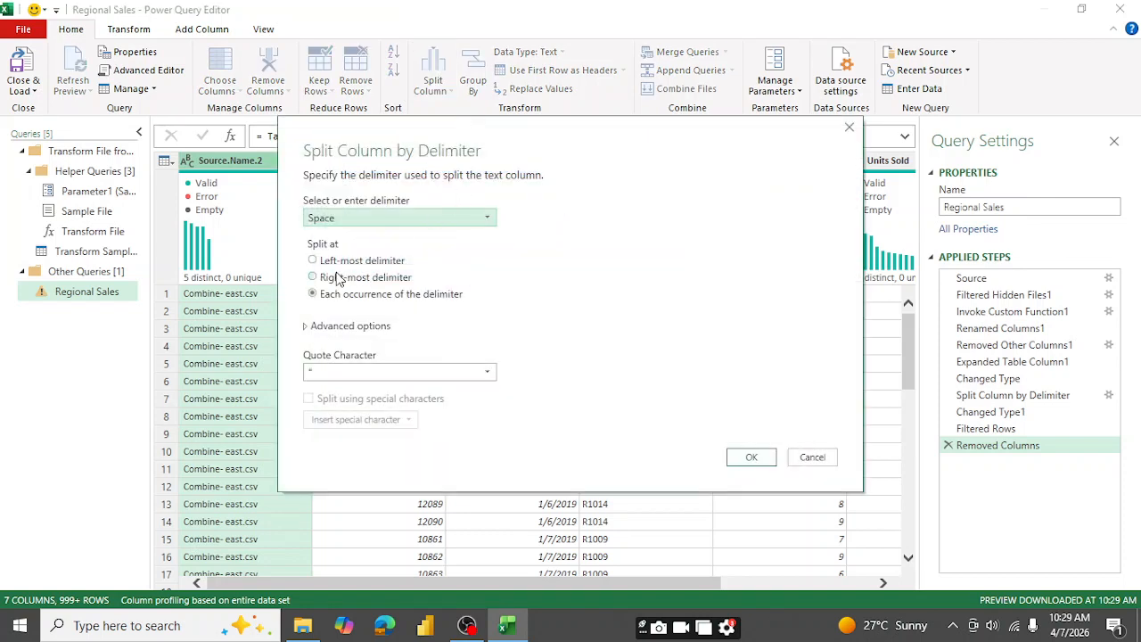
click(456, 218)
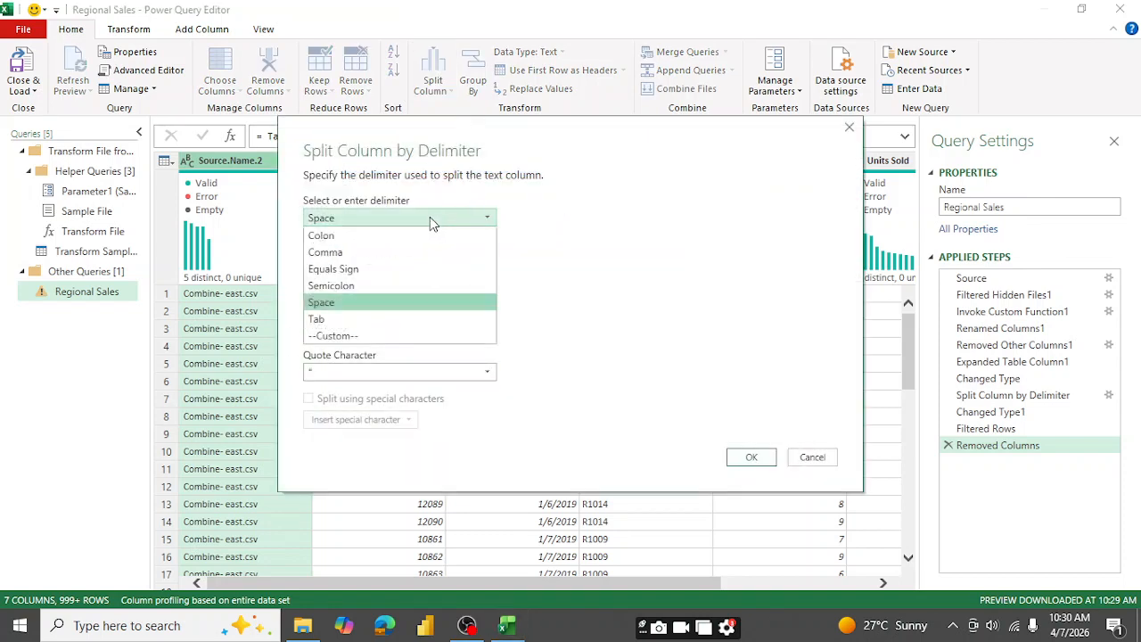
click(359, 331)
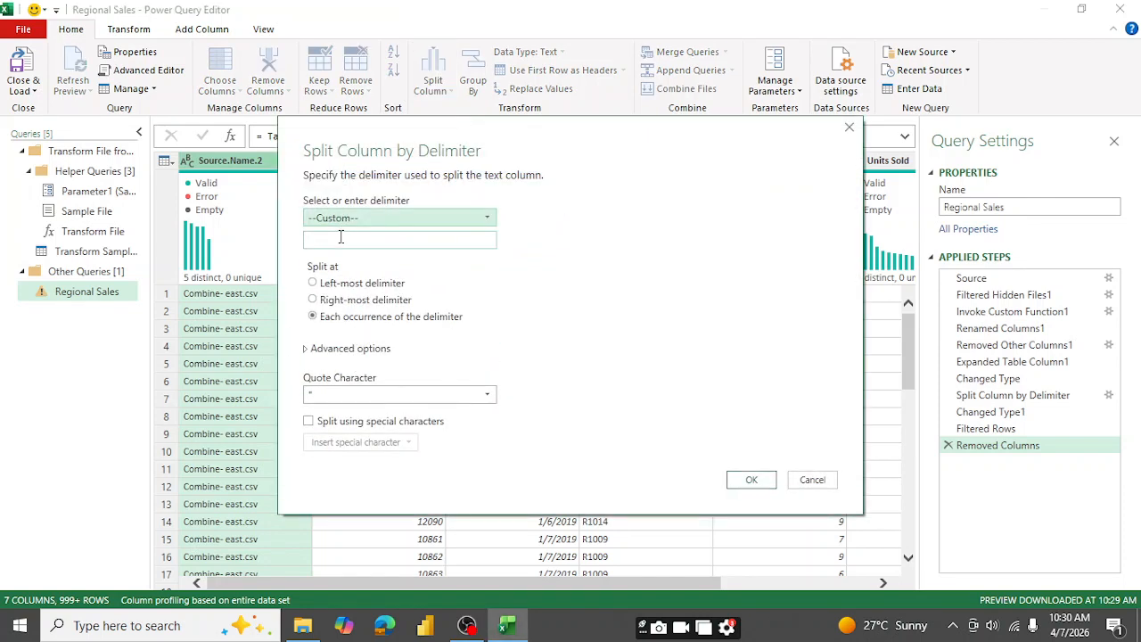
click(340, 238)
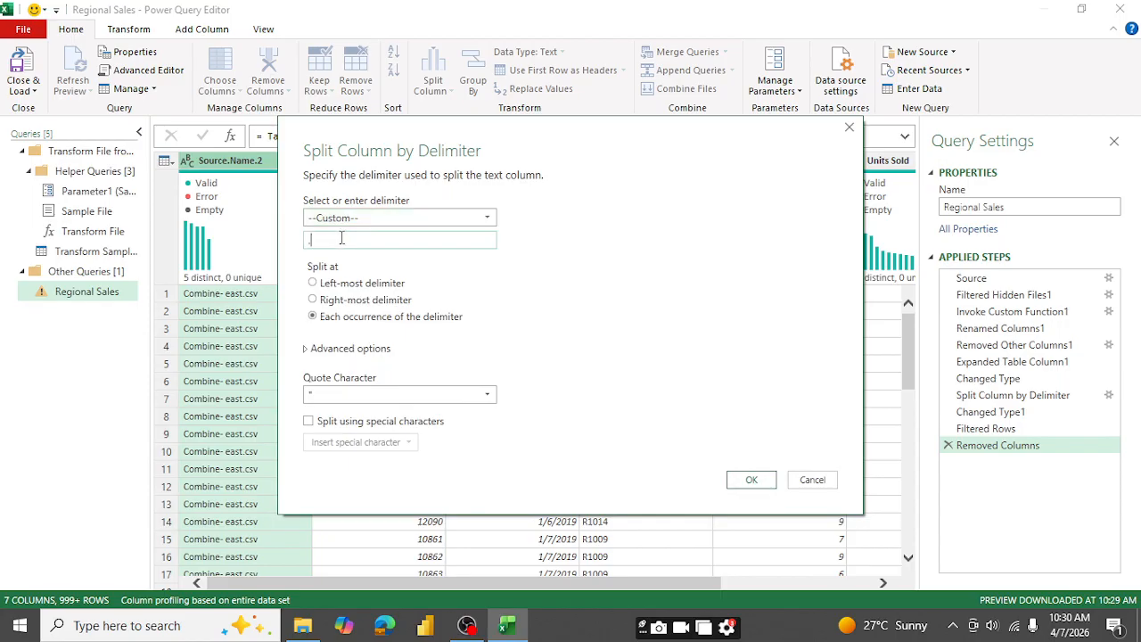
click(313, 300)
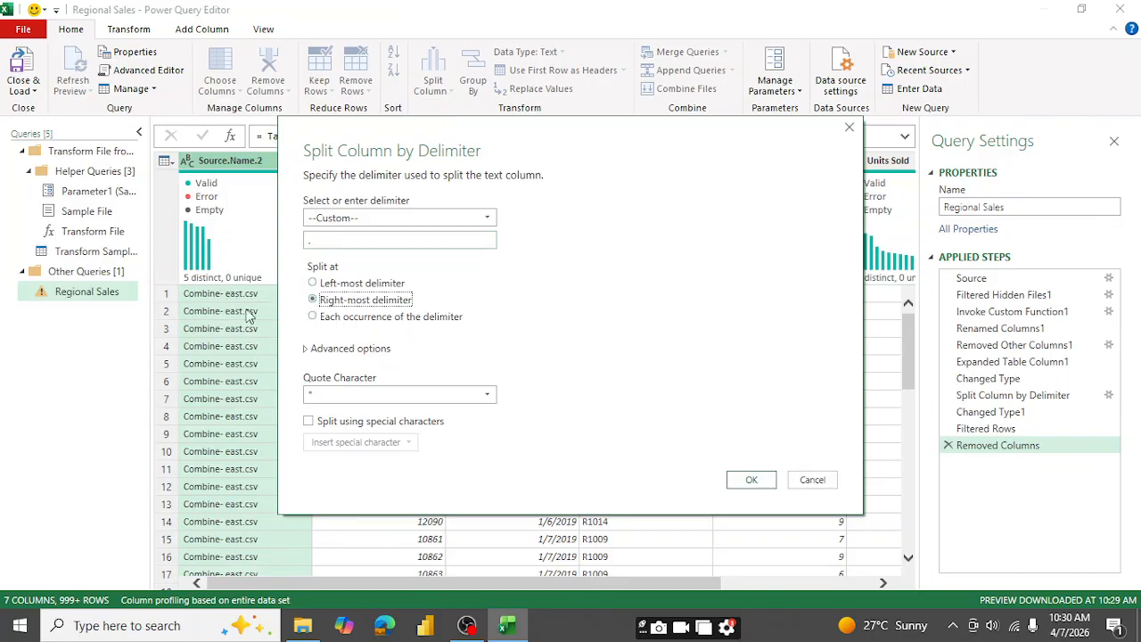
click(750, 482)
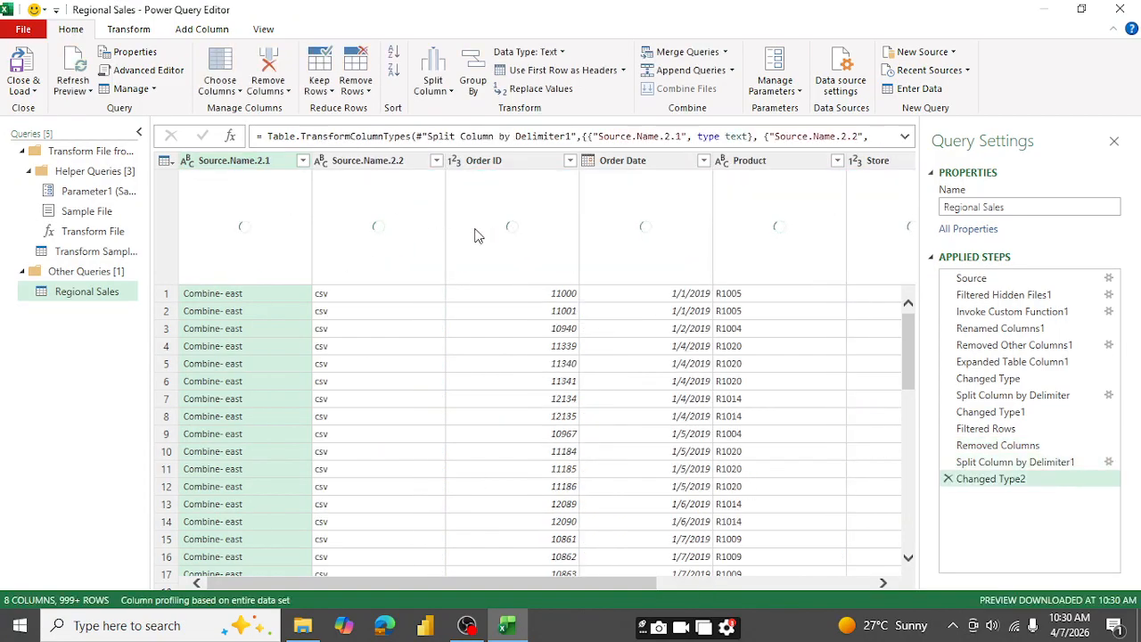
Step: Remove the Source.Name.2.2 column containing the csv extension
click(370, 165)
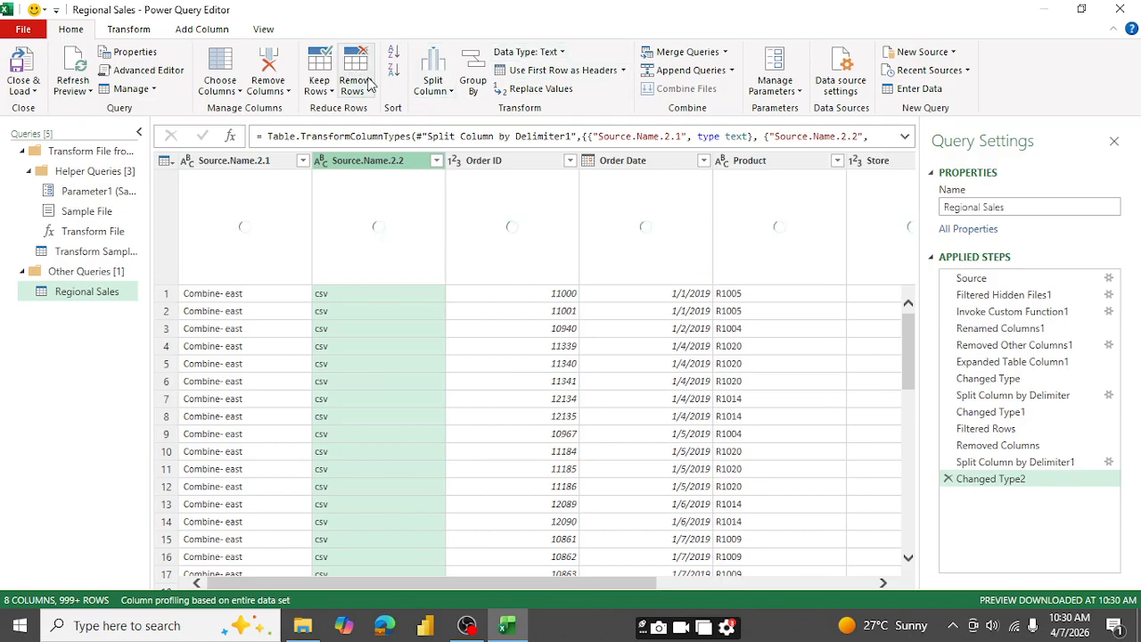
click(286, 90)
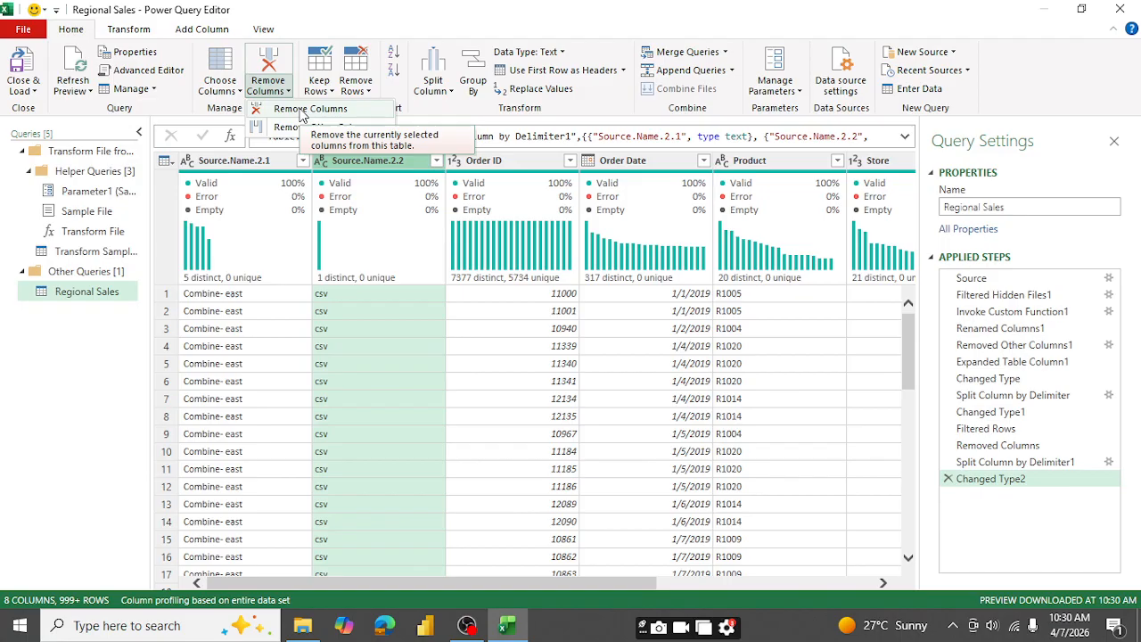
click(301, 111)
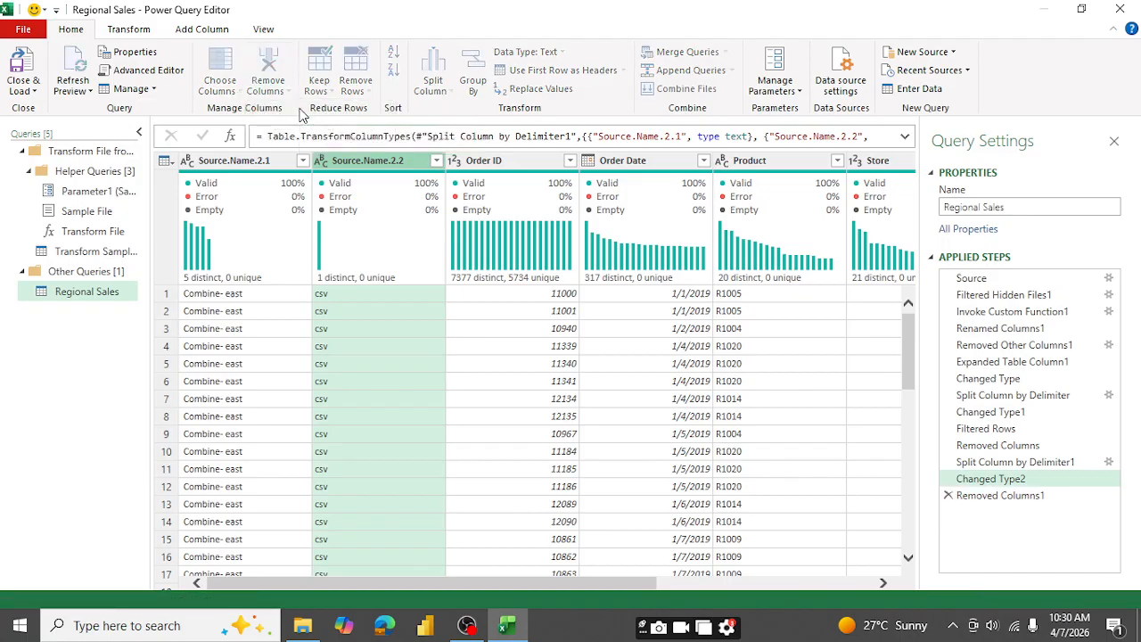
Step: Load the complete filter list of Source.Name.2.1 and apply it with all values selected
click(225, 161)
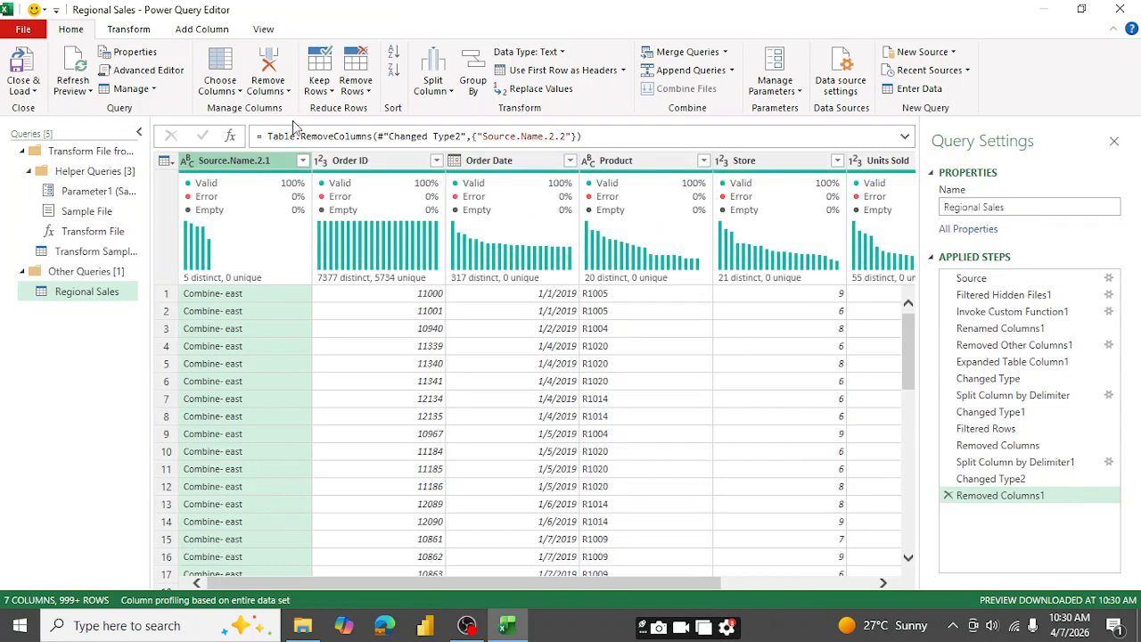
click(303, 162)
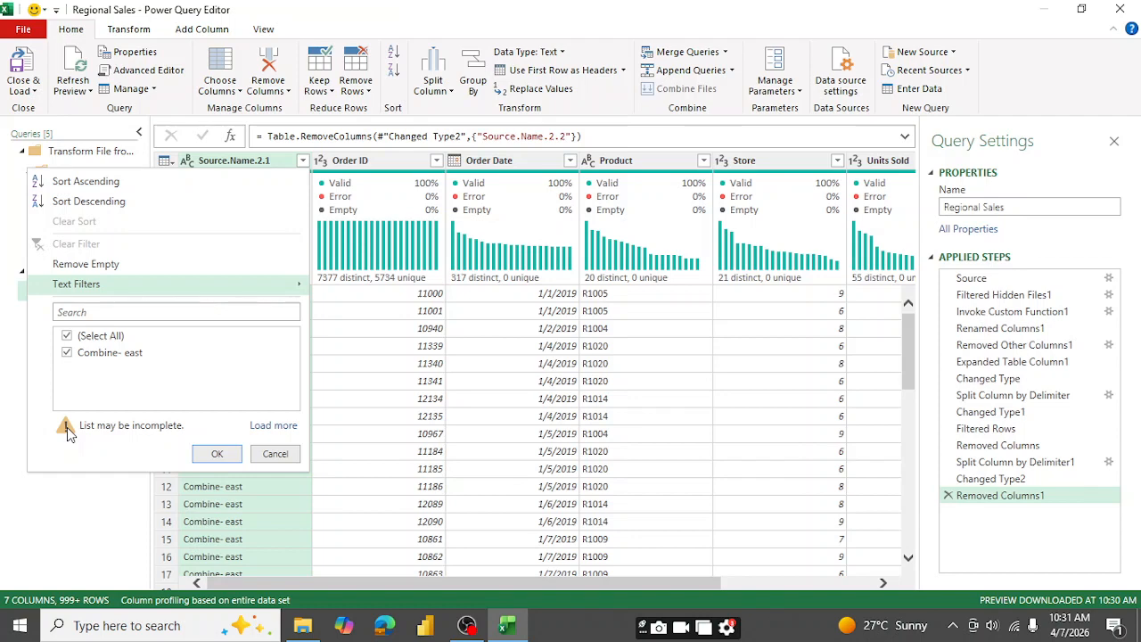
click(282, 427)
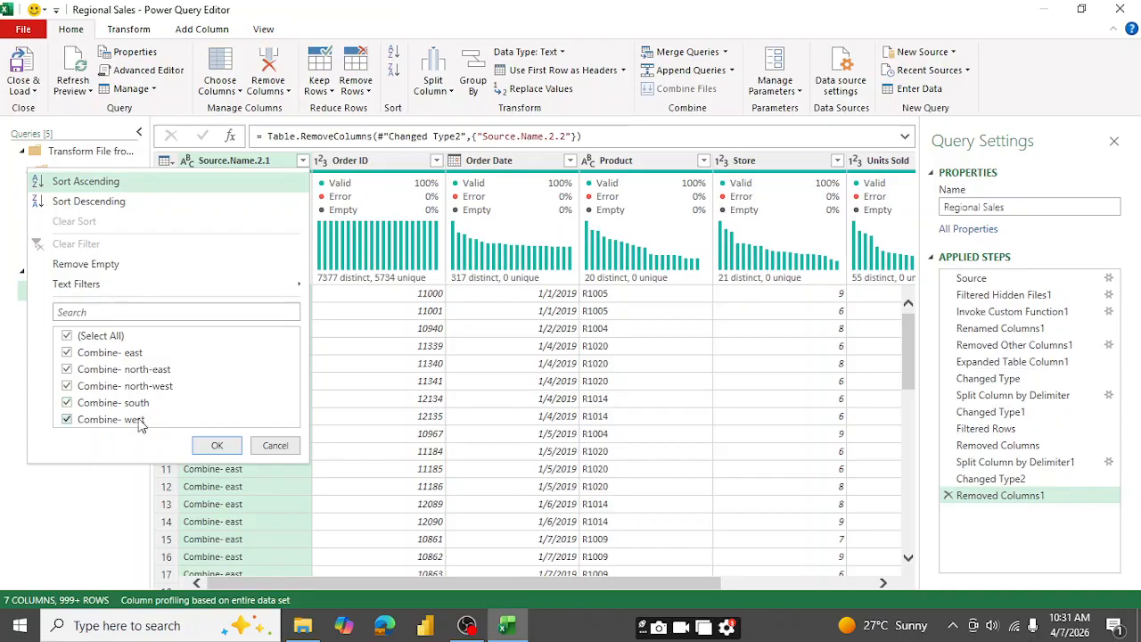
click(218, 446)
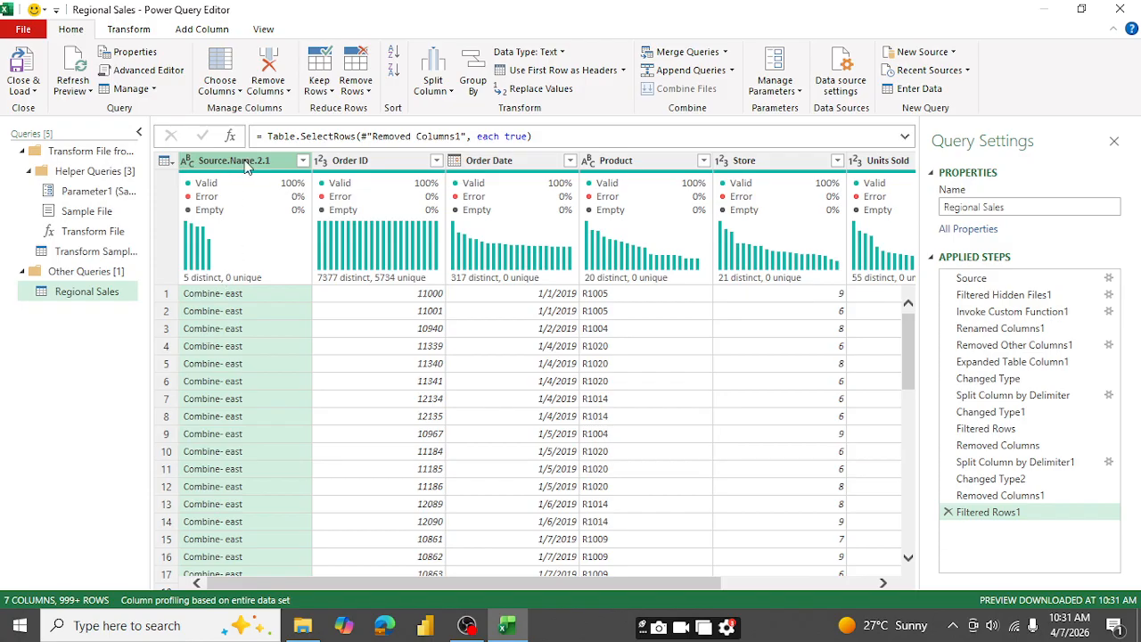
Step: Split the Source.Name.2.1 column at the left-most hyphen using a custom delimiter
click(442, 94)
click(458, 109)
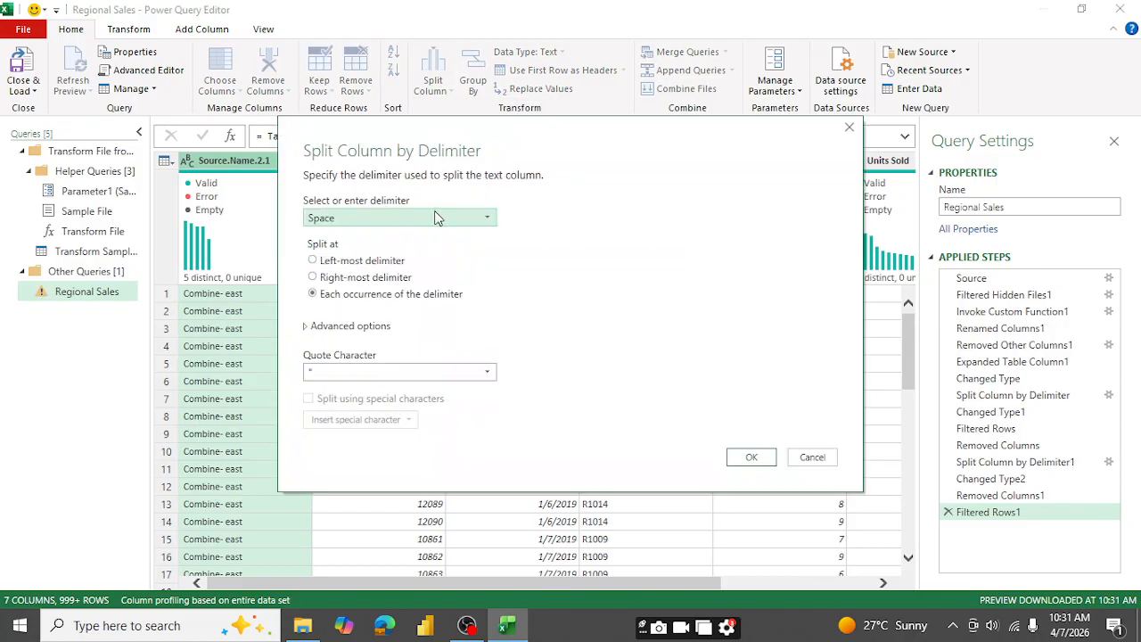
click(434, 220)
click(347, 336)
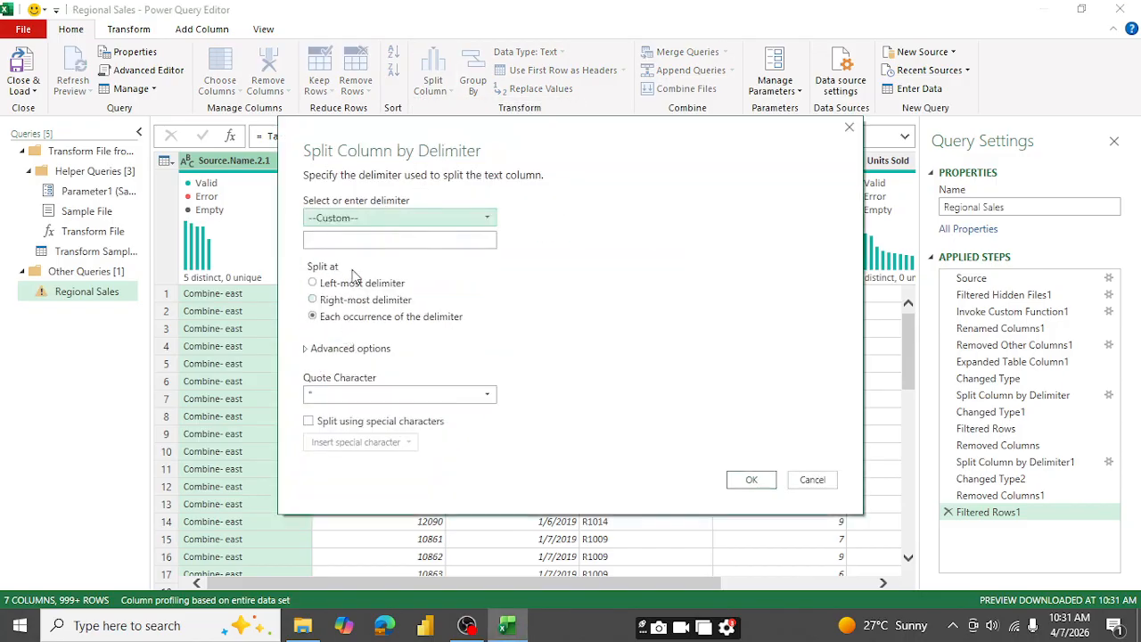
click(333, 241)
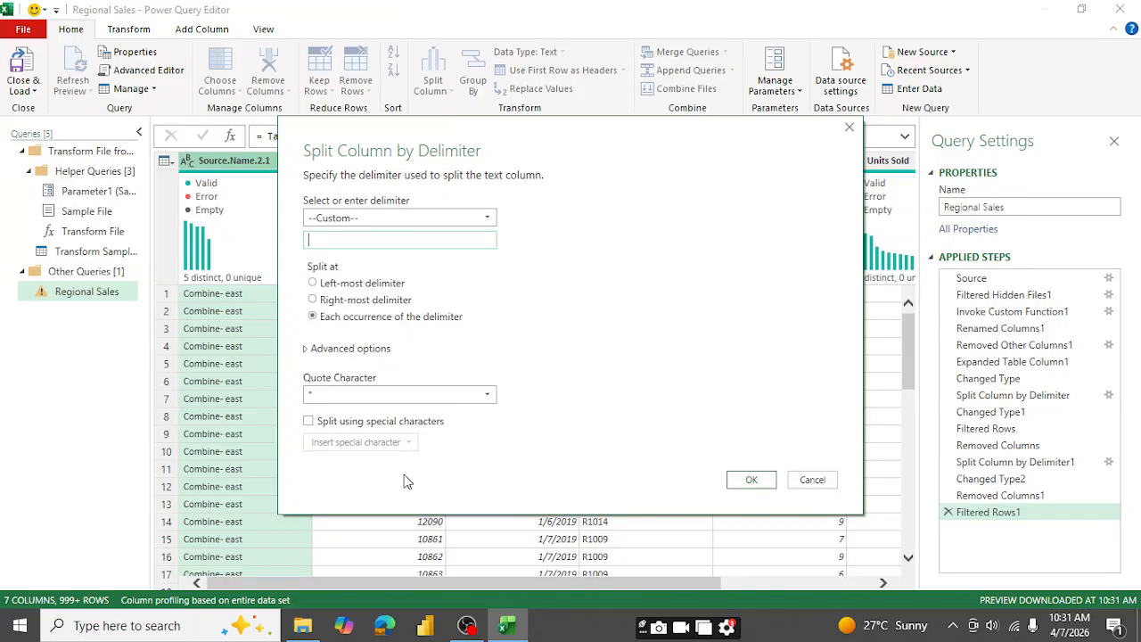
click(313, 283)
click(748, 481)
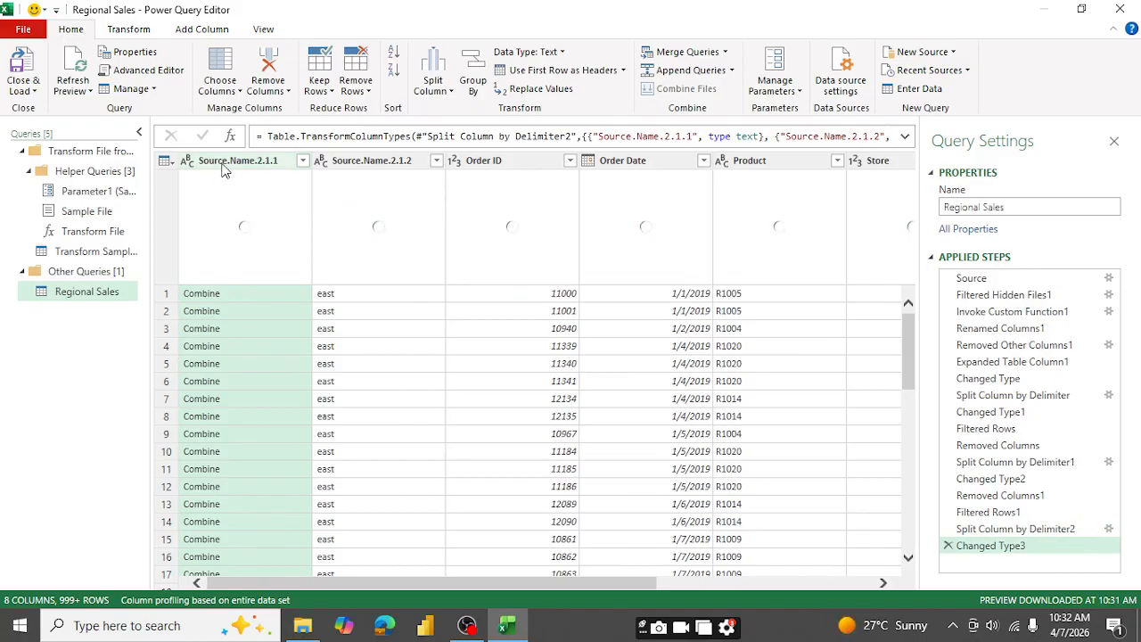
Step: Load the complete filter list of Source.Name.2.1.1, apply it with all values selected, and remove that column
click(303, 160)
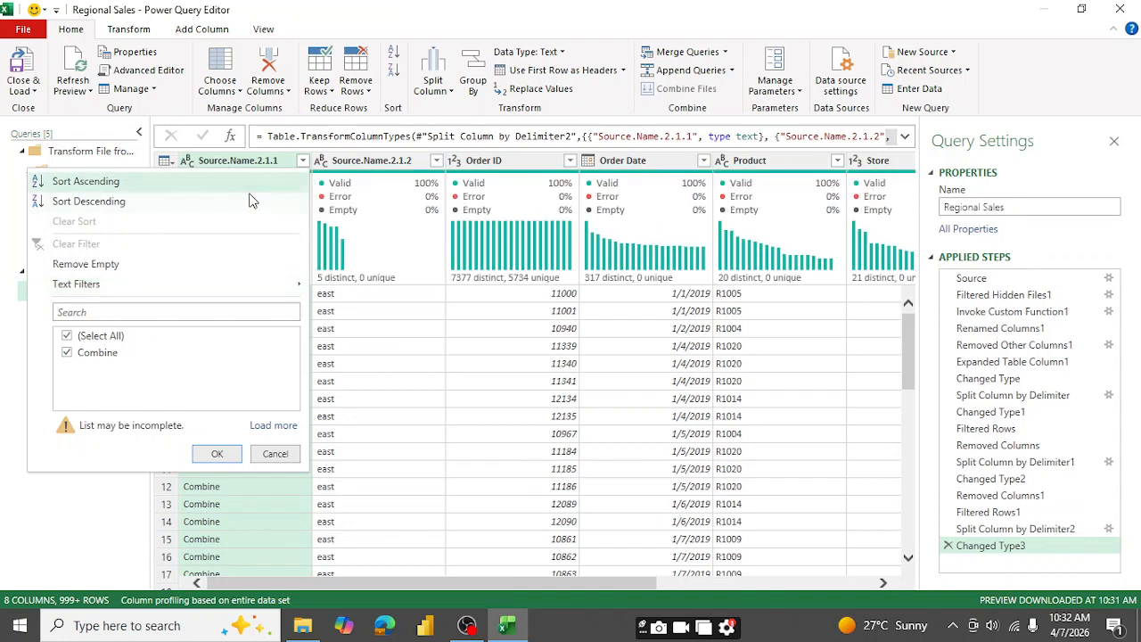
click(275, 425)
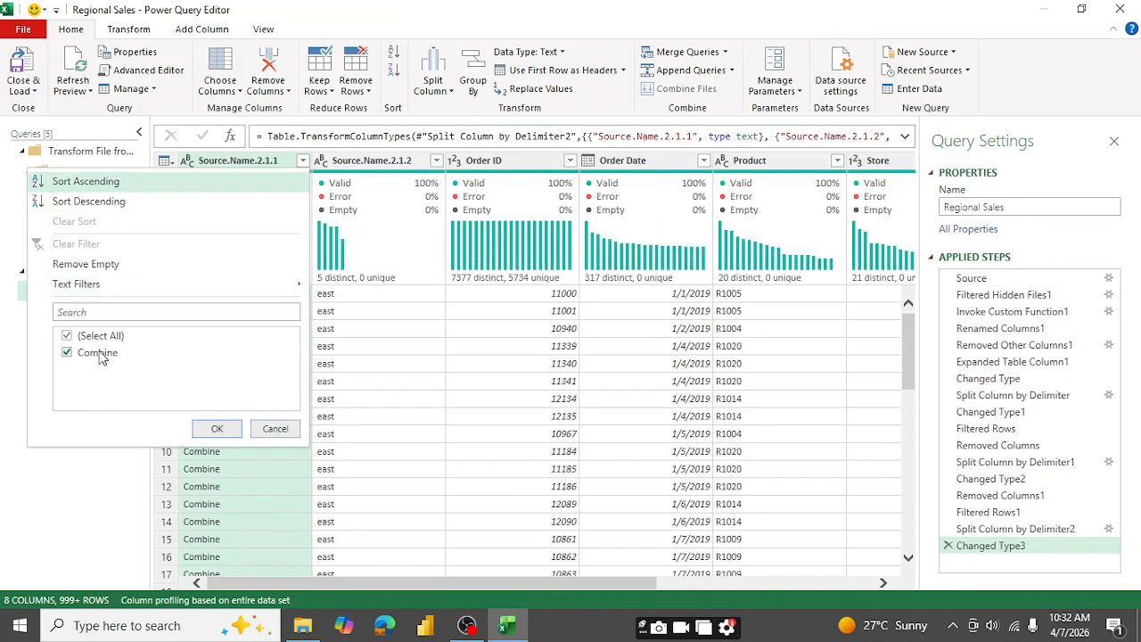
click(217, 428)
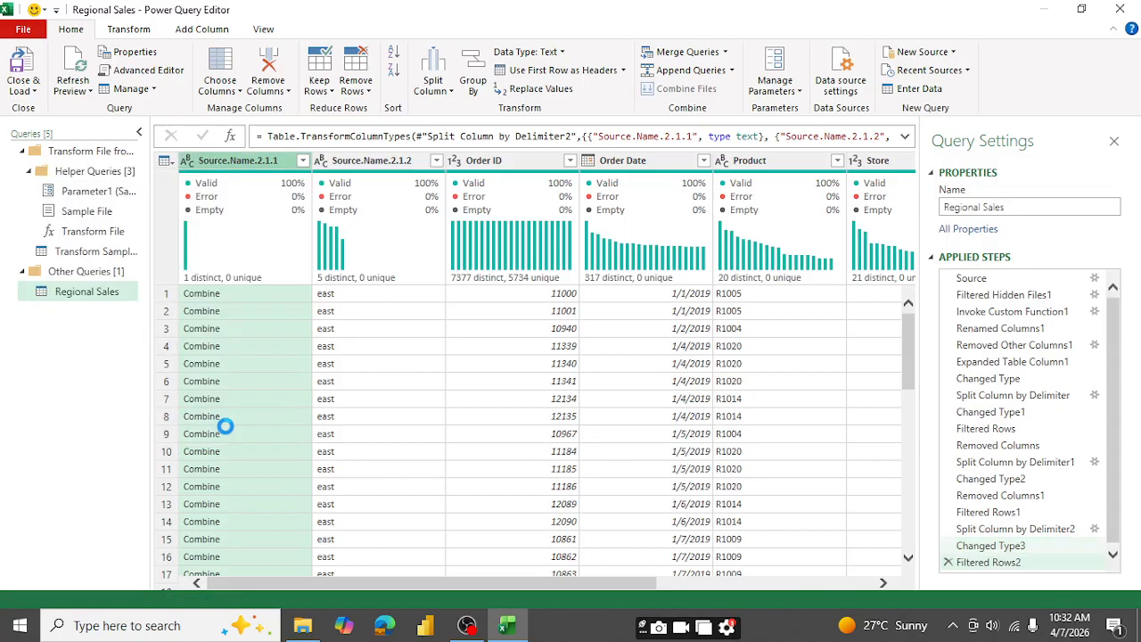
click(239, 166)
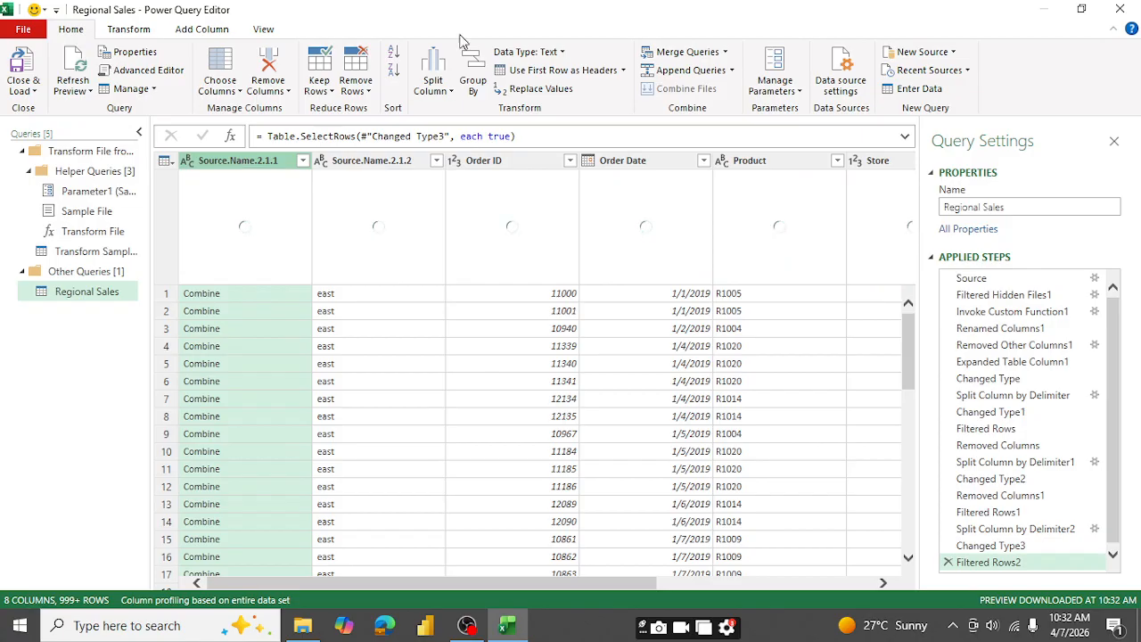
click(270, 93)
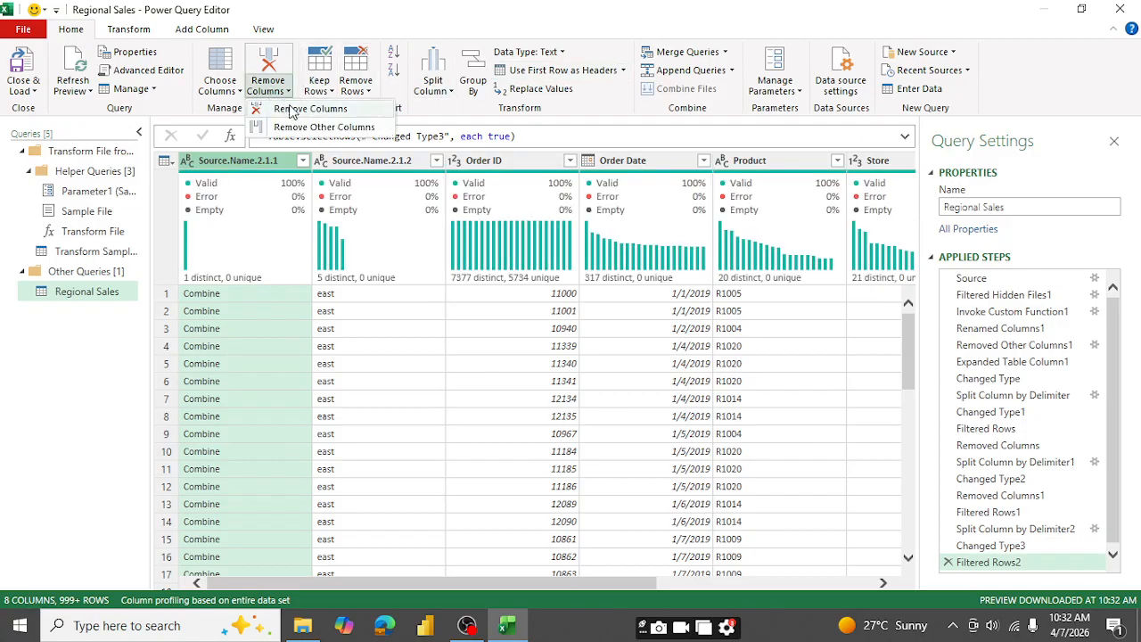
click(307, 110)
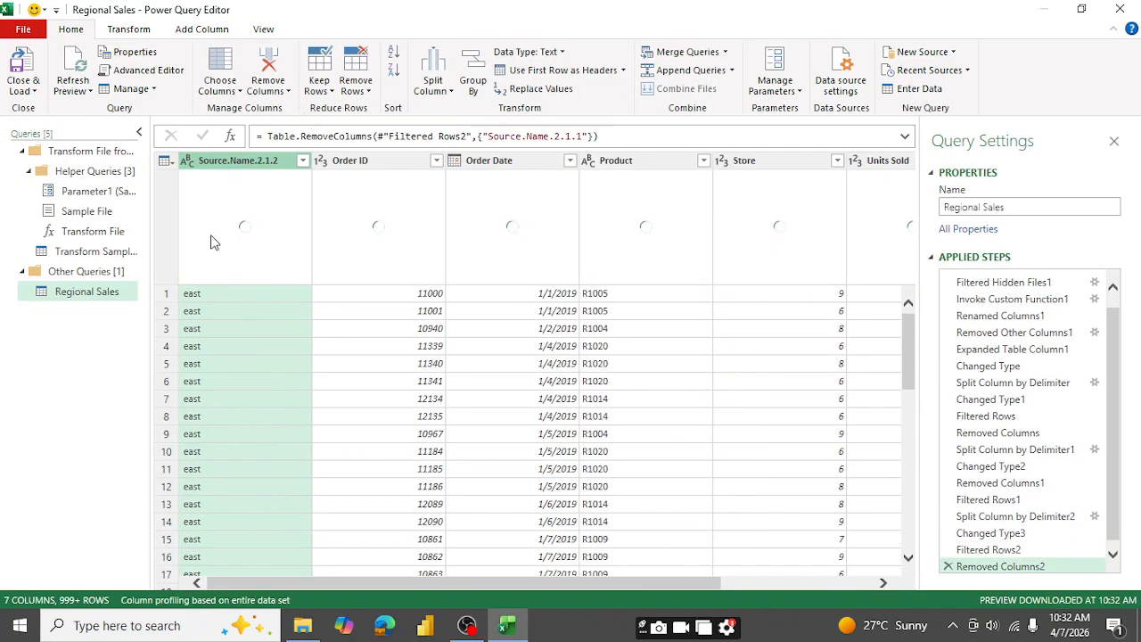
Step: Load the complete filter list of Source.Name.2.1.2 and apply it with all values selected
click(303, 162)
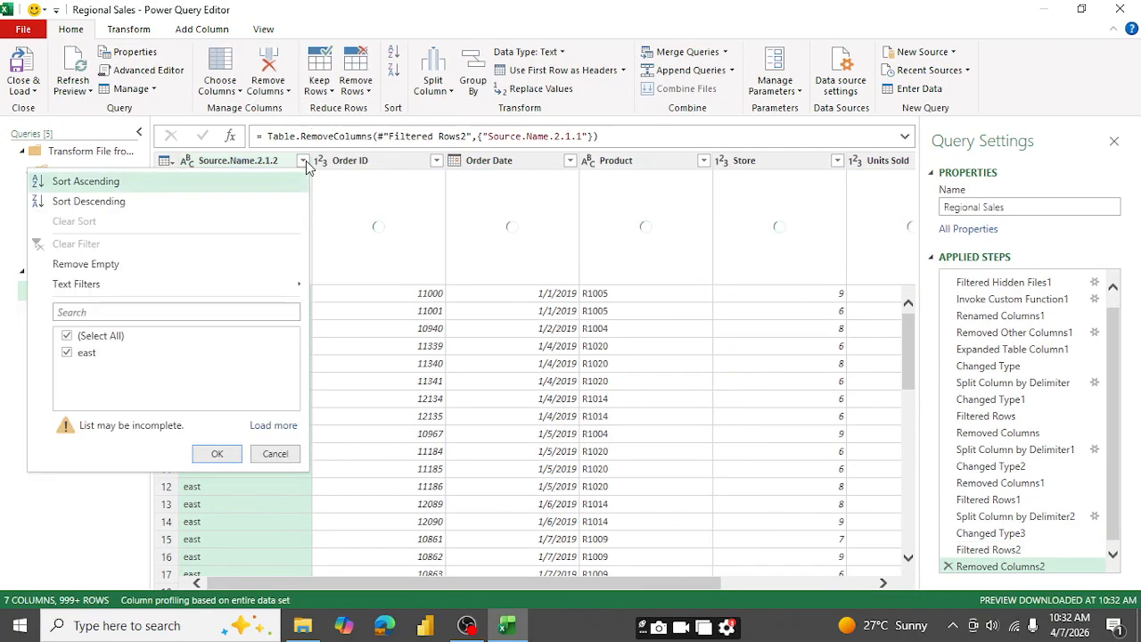
click(271, 426)
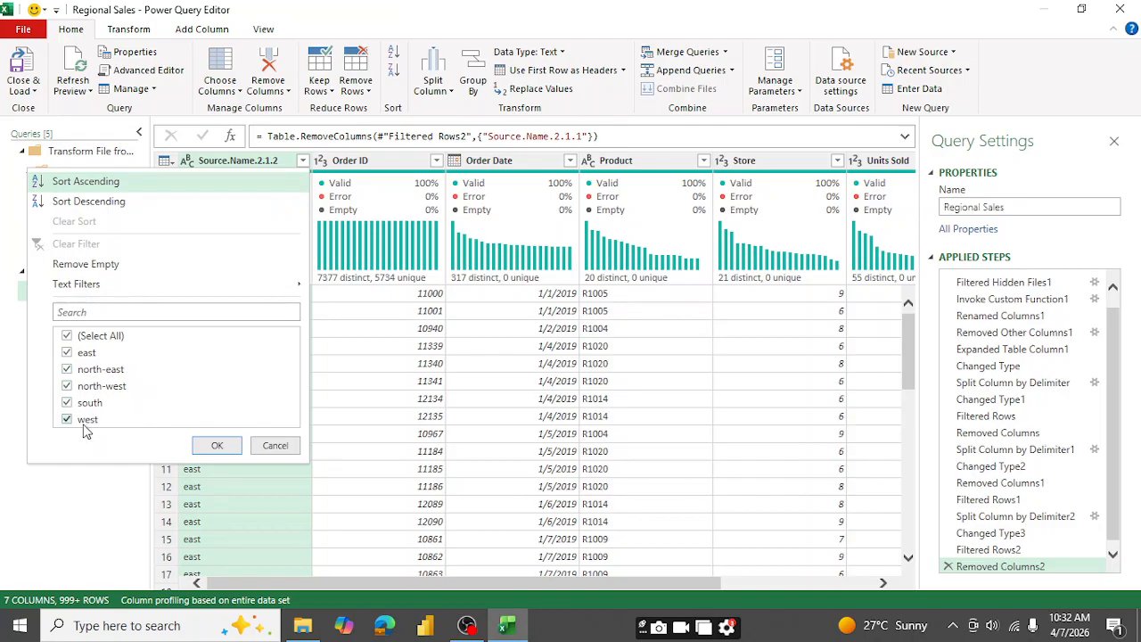
click(217, 445)
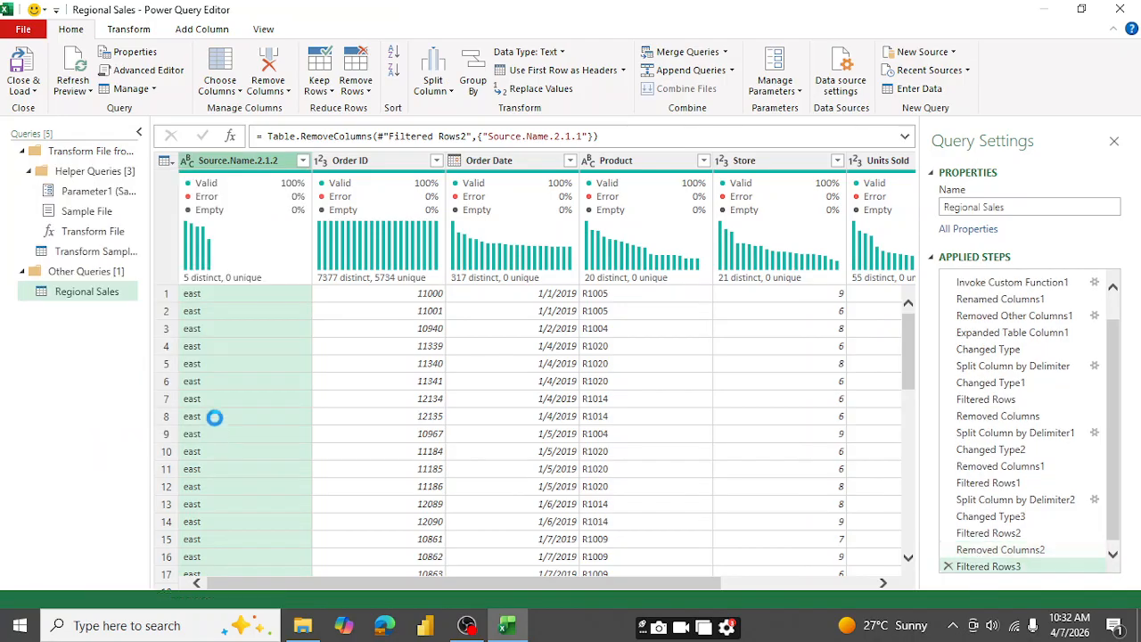
Step: Rename the Source.Name.2.1.2 column as Region
double_click(246, 161)
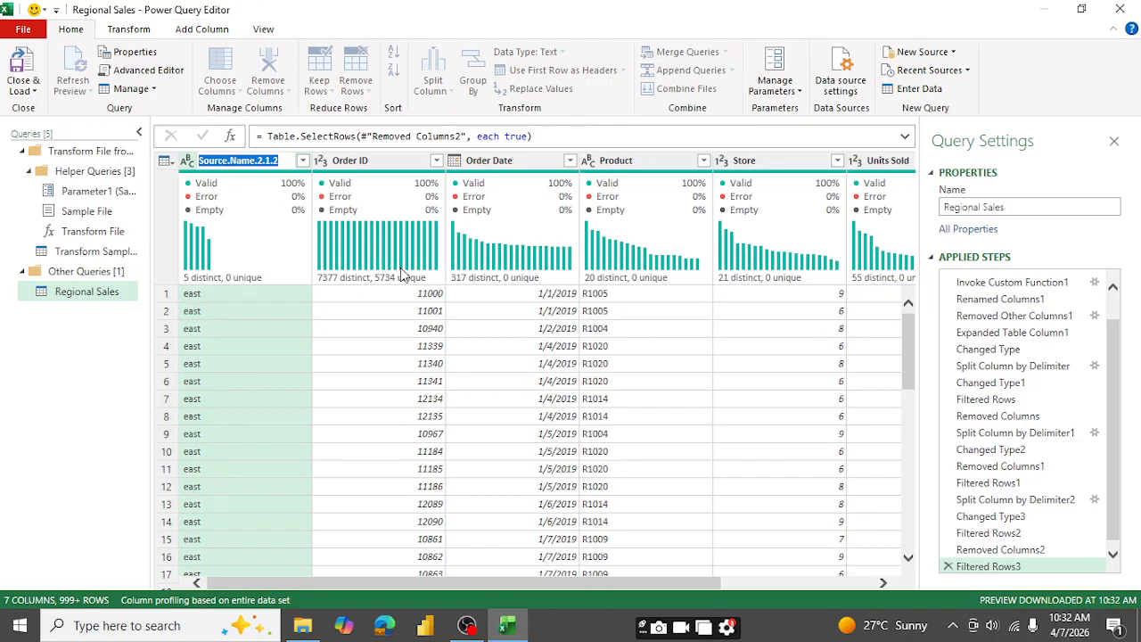
text(Re)
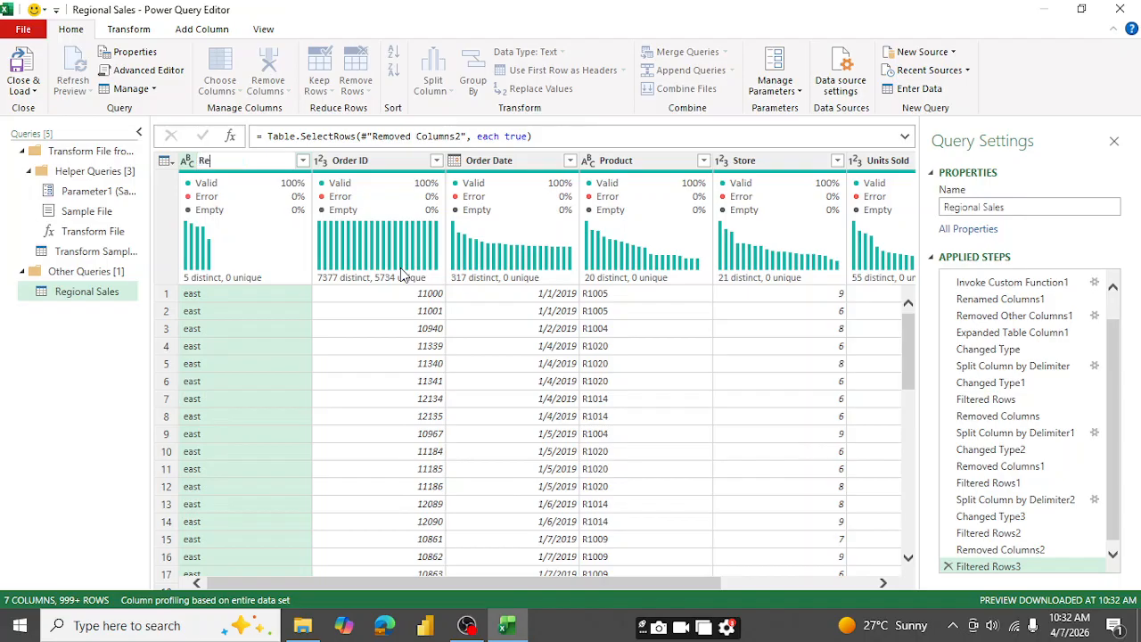
text(gion)
key(Return)
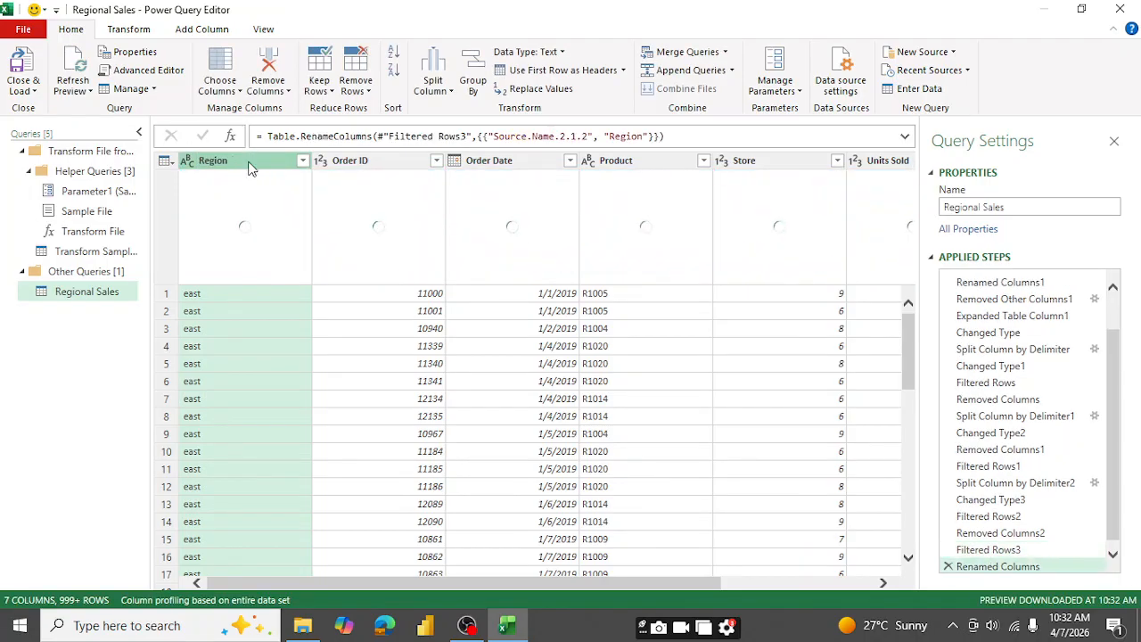
Step: Load the complete filter list of the Region column and apply it with all values selected
click(303, 162)
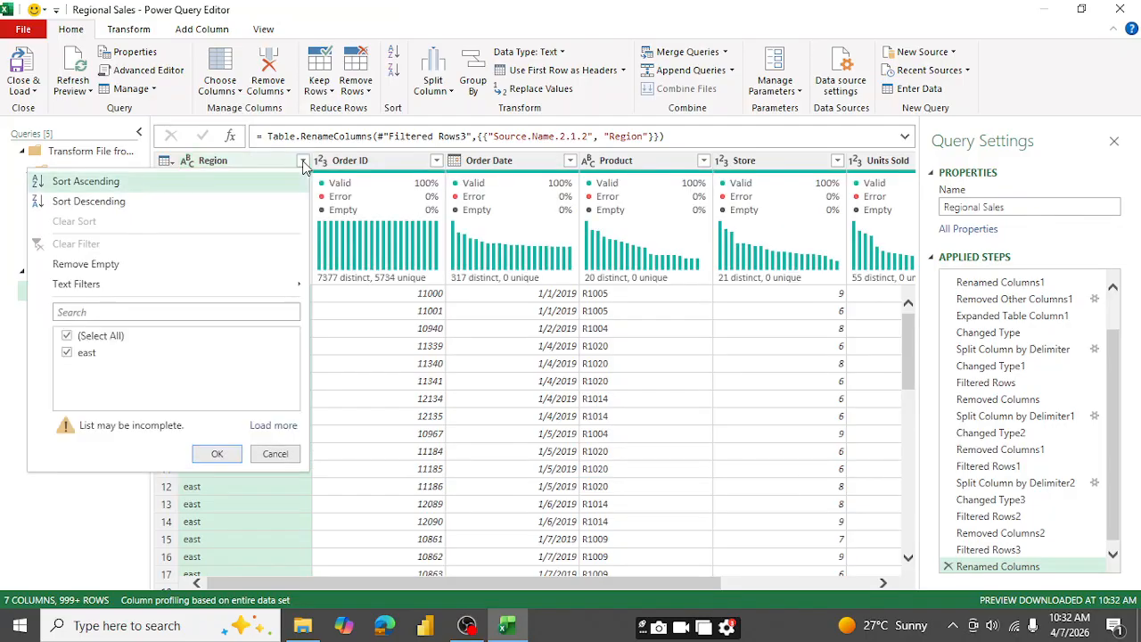
click(272, 424)
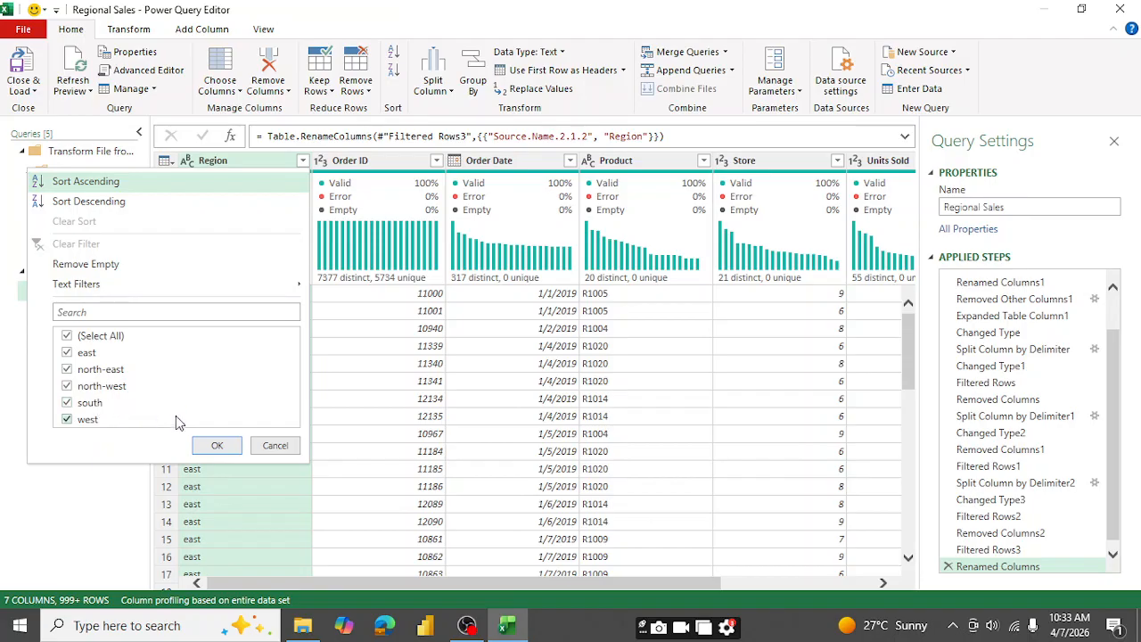
click(217, 445)
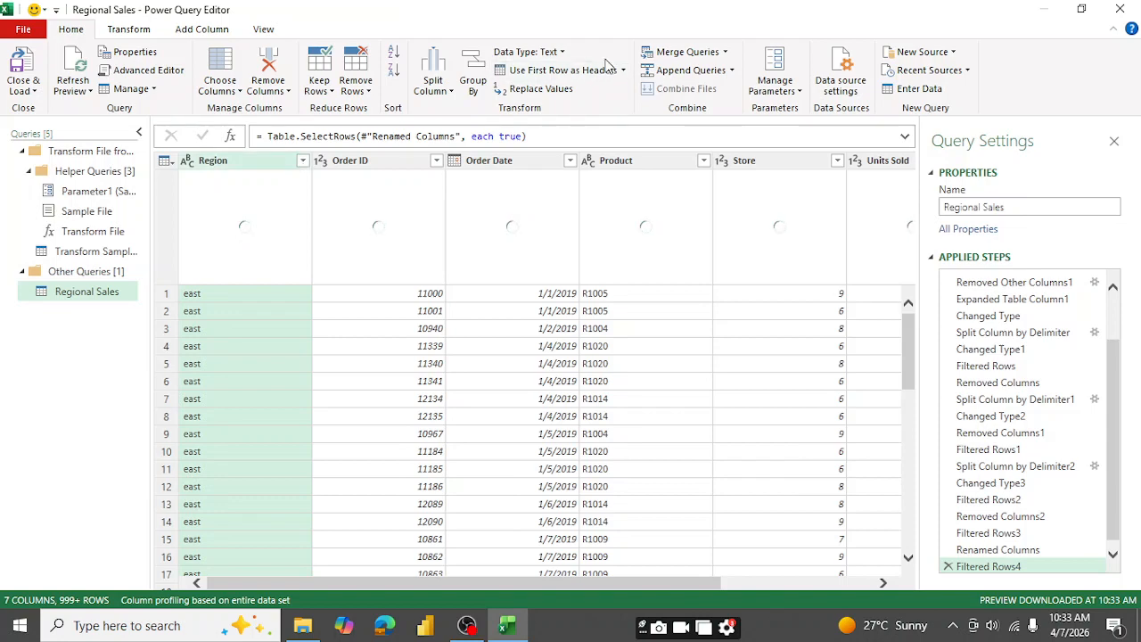
Step: Convert the Region column's text to uppercase, load its complete filter list and apply it with all values selected
click(130, 31)
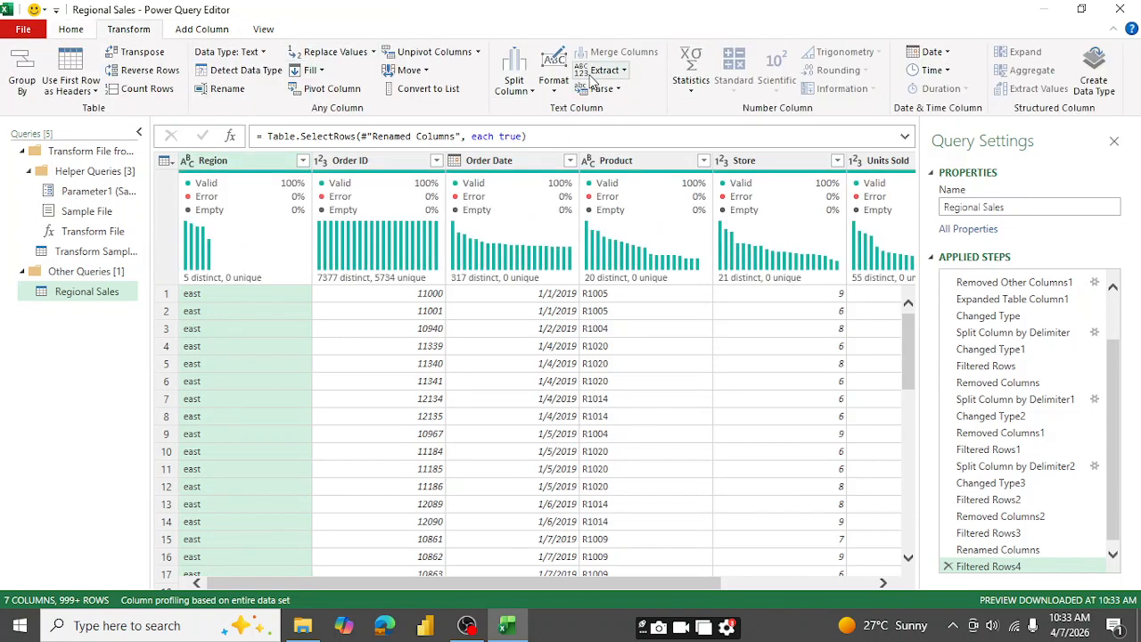
click(553, 73)
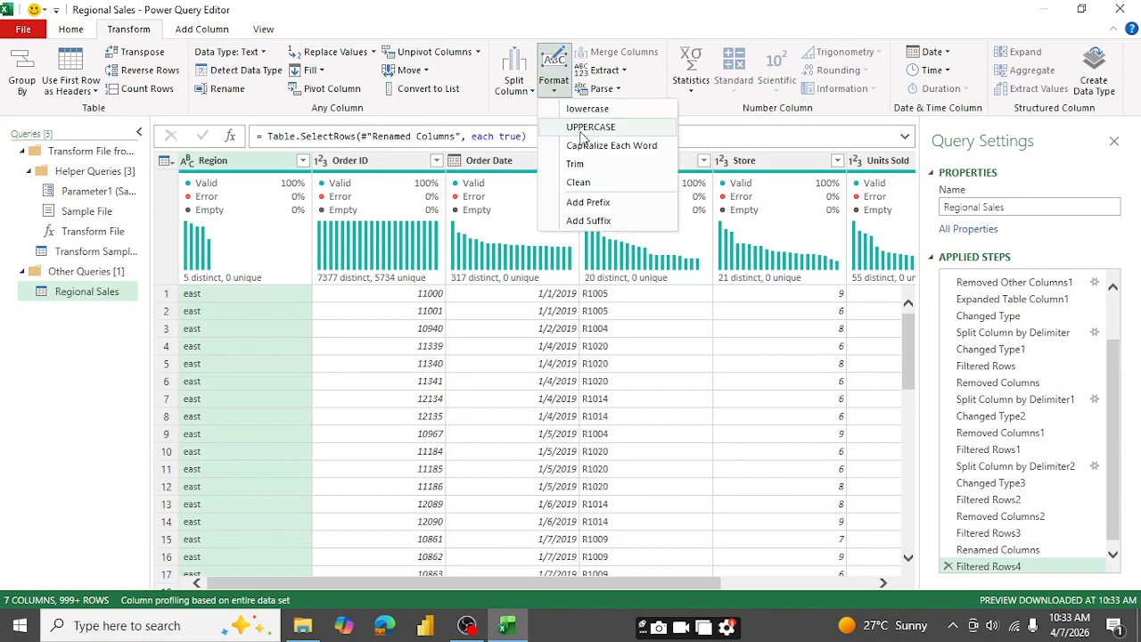
click(588, 127)
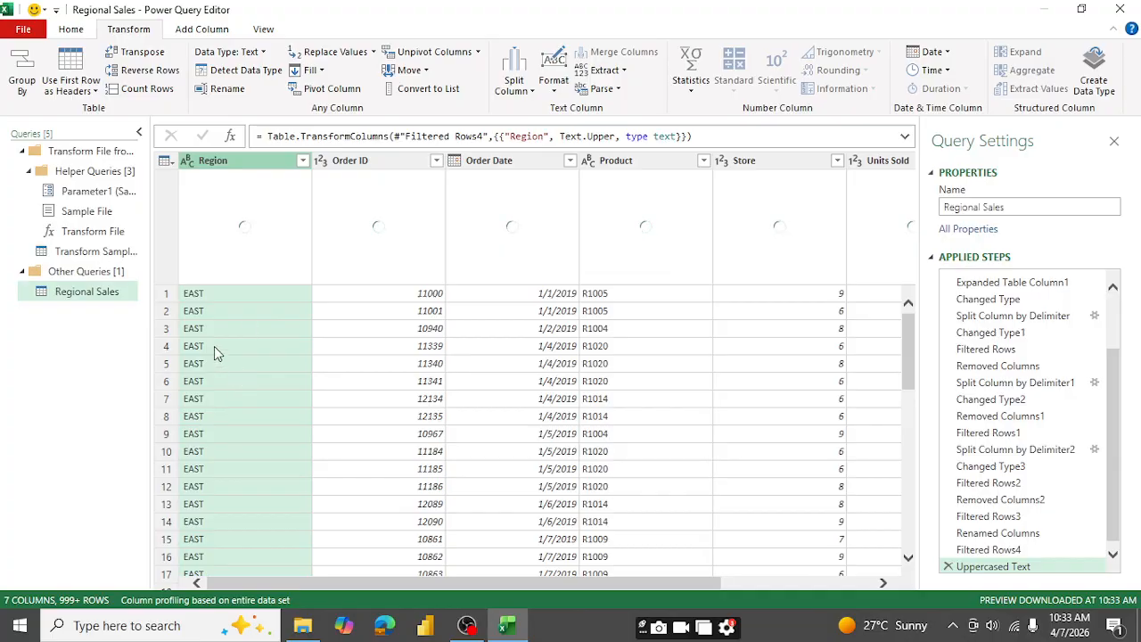
click(303, 161)
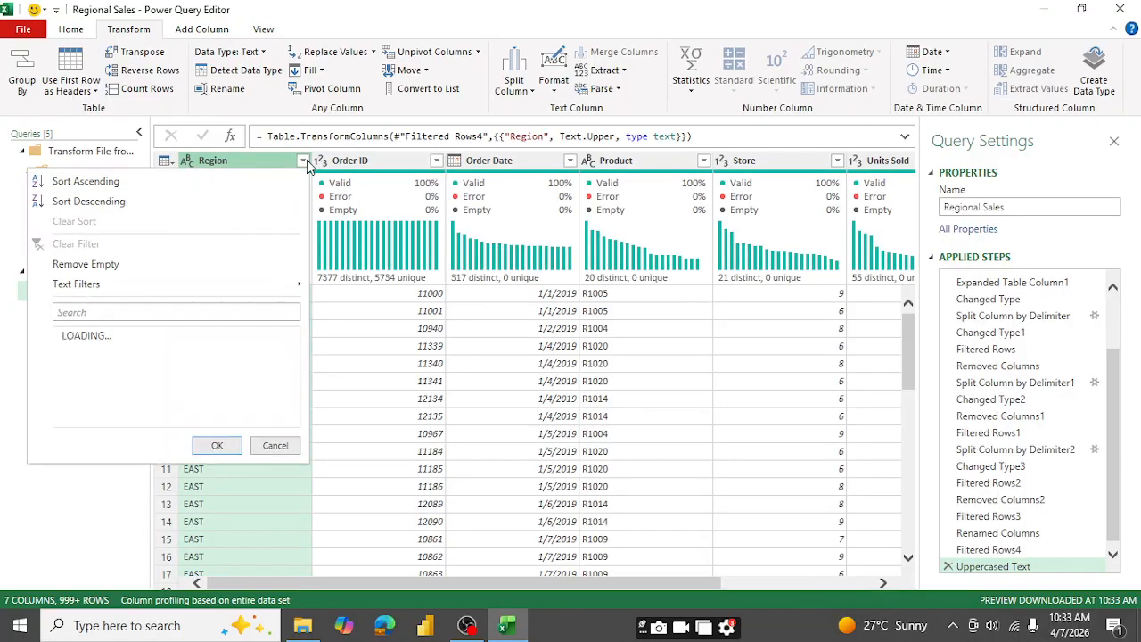
click(273, 425)
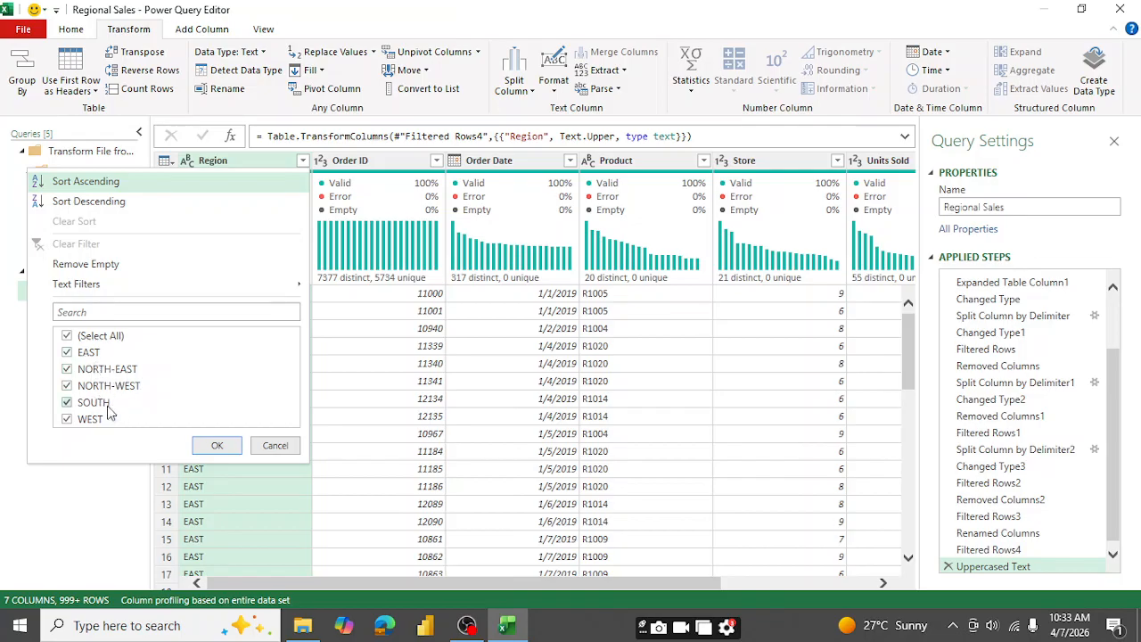
click(220, 447)
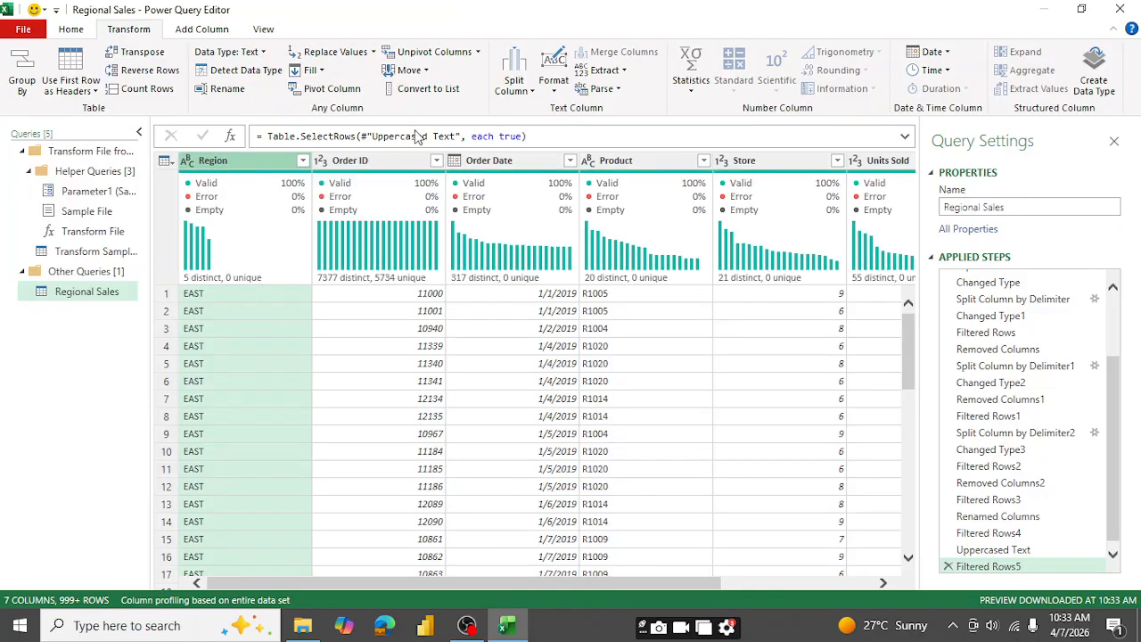
Step: Capitalize each word in the Region column, load its complete filter list and apply it with all values selected
click(553, 82)
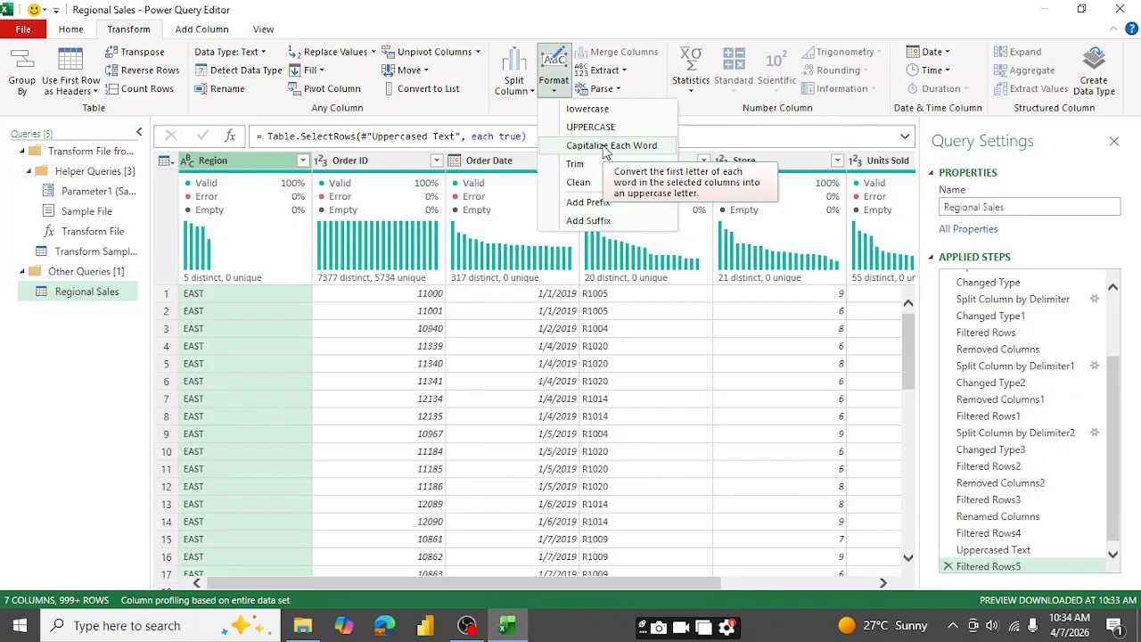
click(611, 145)
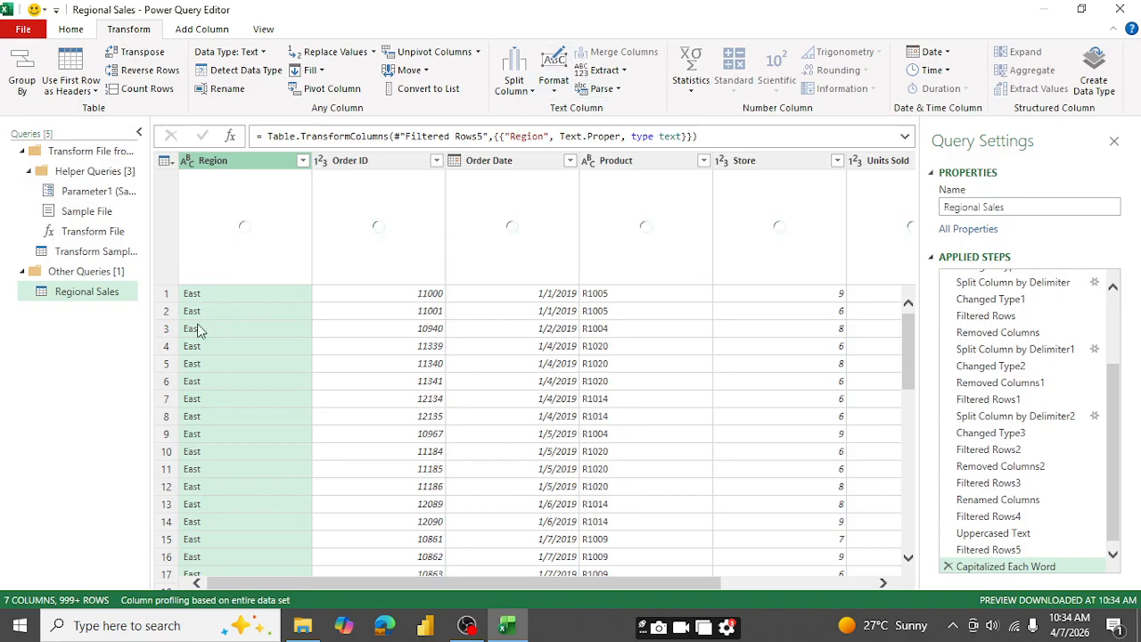
click(303, 161)
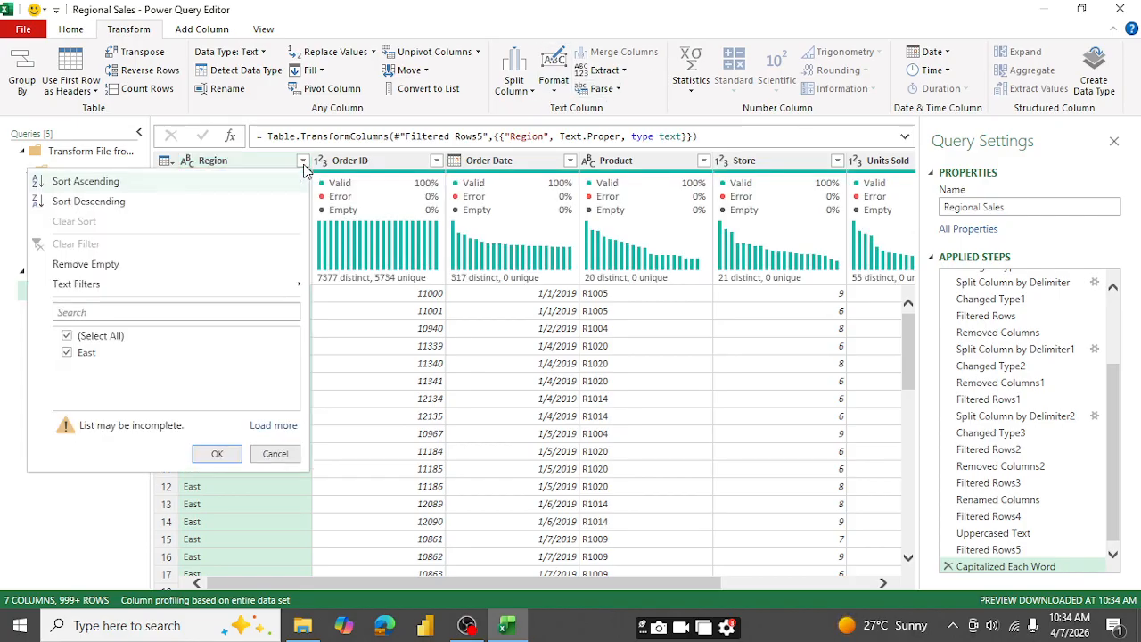
click(273, 425)
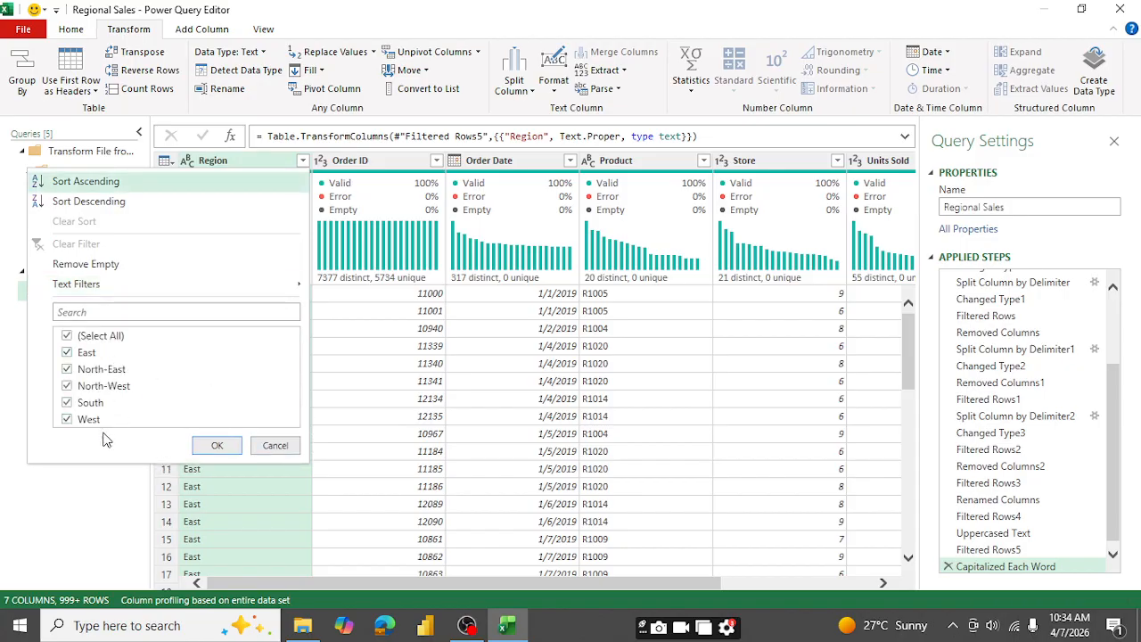
click(217, 445)
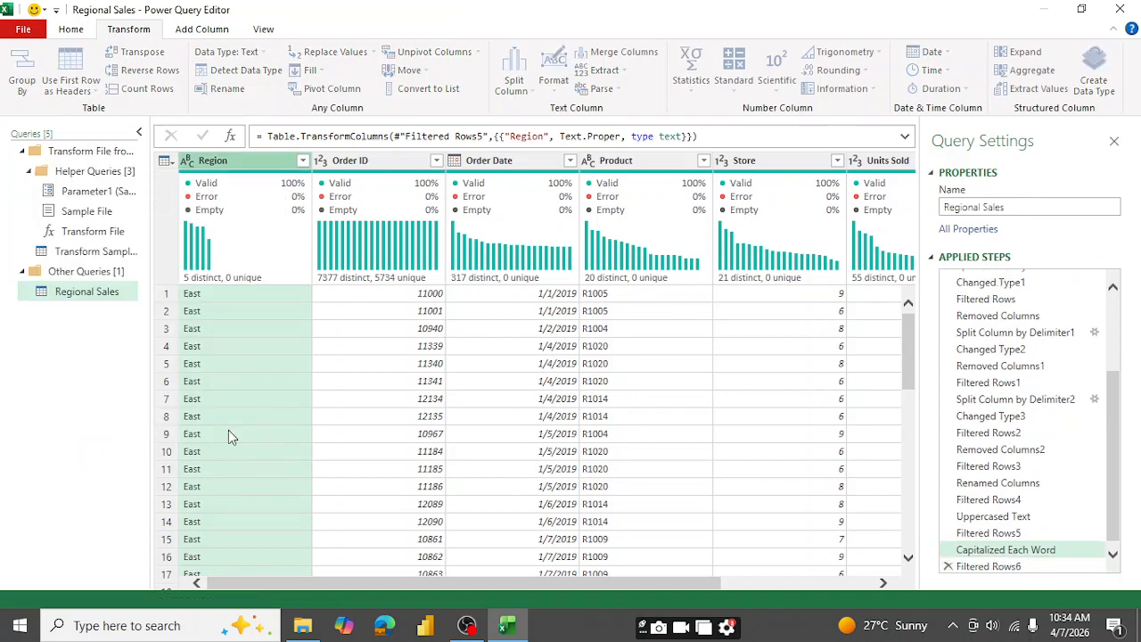
Step: Close the query editor and load the Regional Sales query into a worksheet
click(77, 33)
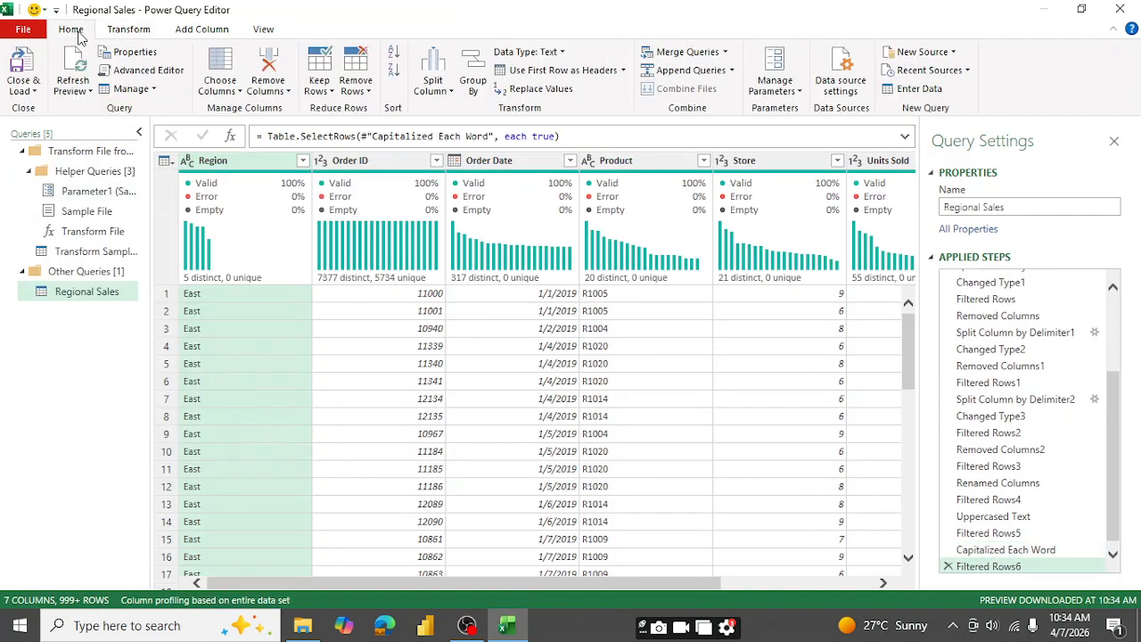
click(36, 90)
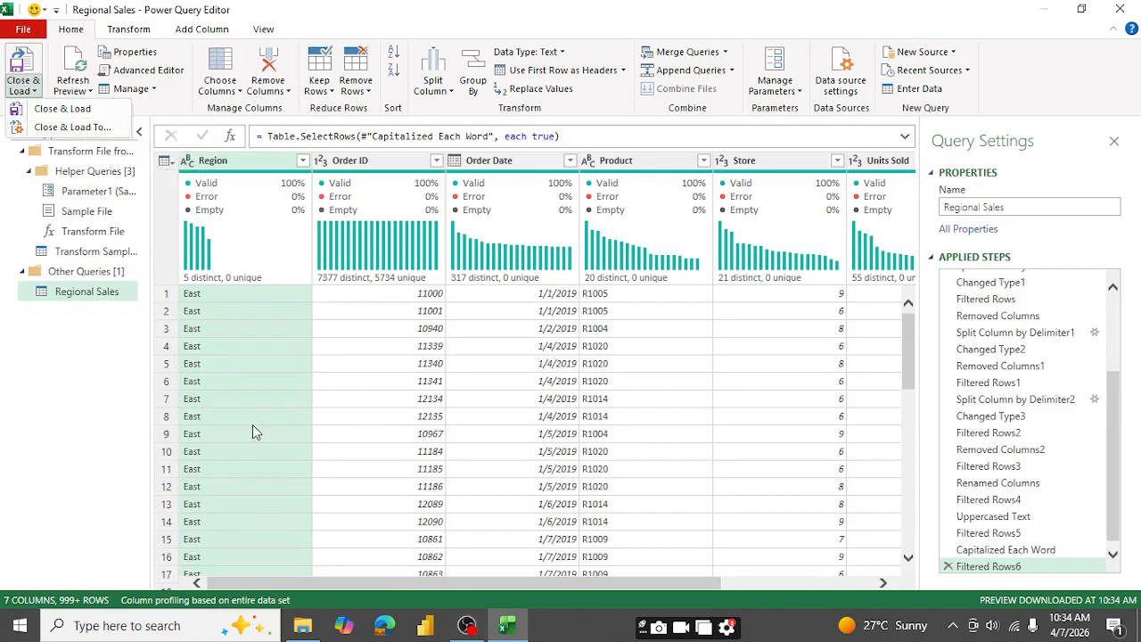
click(62, 109)
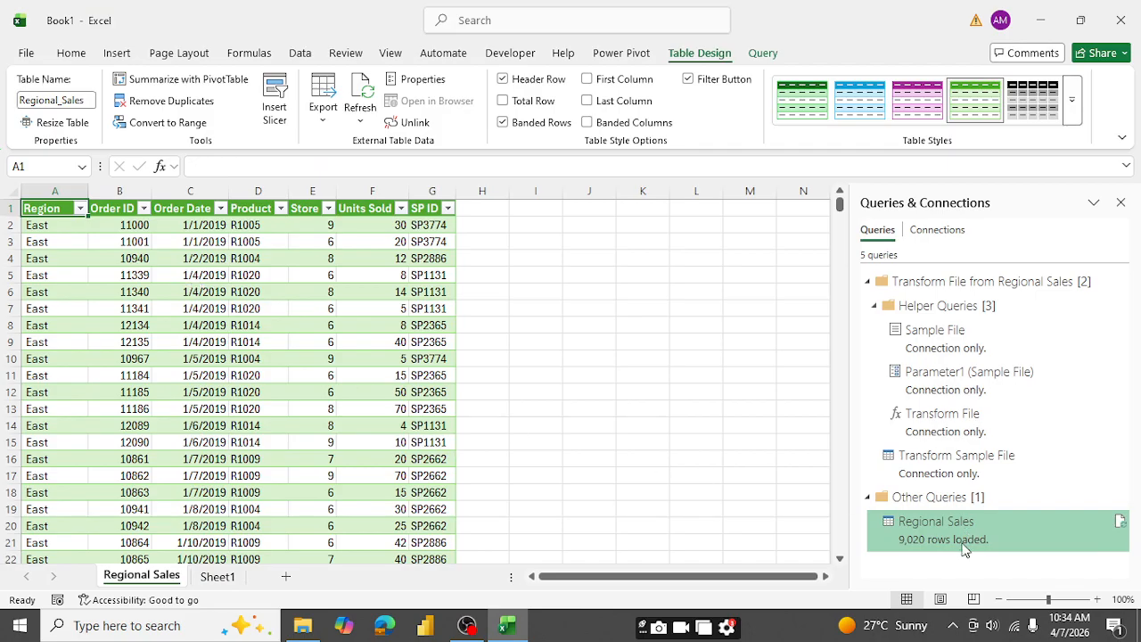
Step: Reopen the Regional Sales query for editing and set the Order Date column's data type to Date
mouse_move(933, 532)
double_click(933, 529)
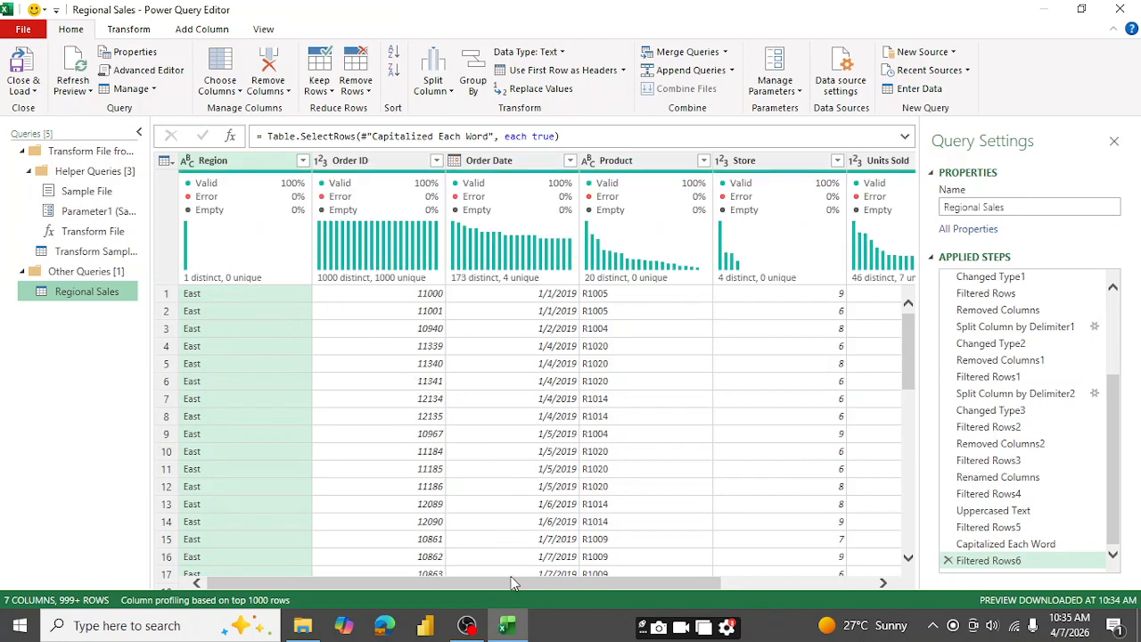
drag(500, 585, 574, 586)
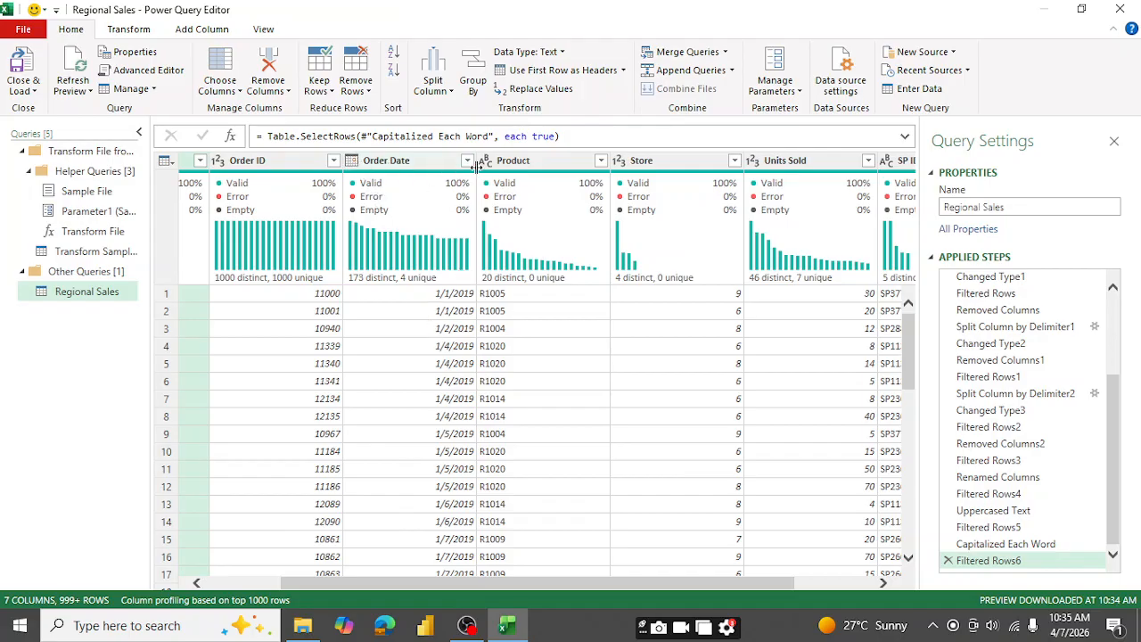
click(351, 161)
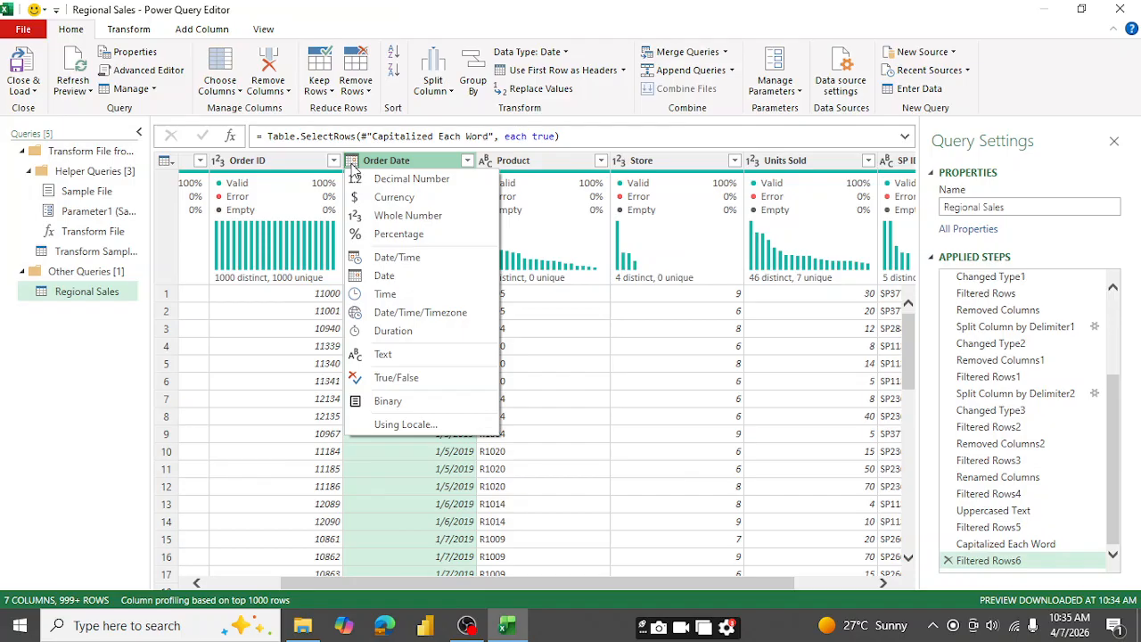
click(401, 276)
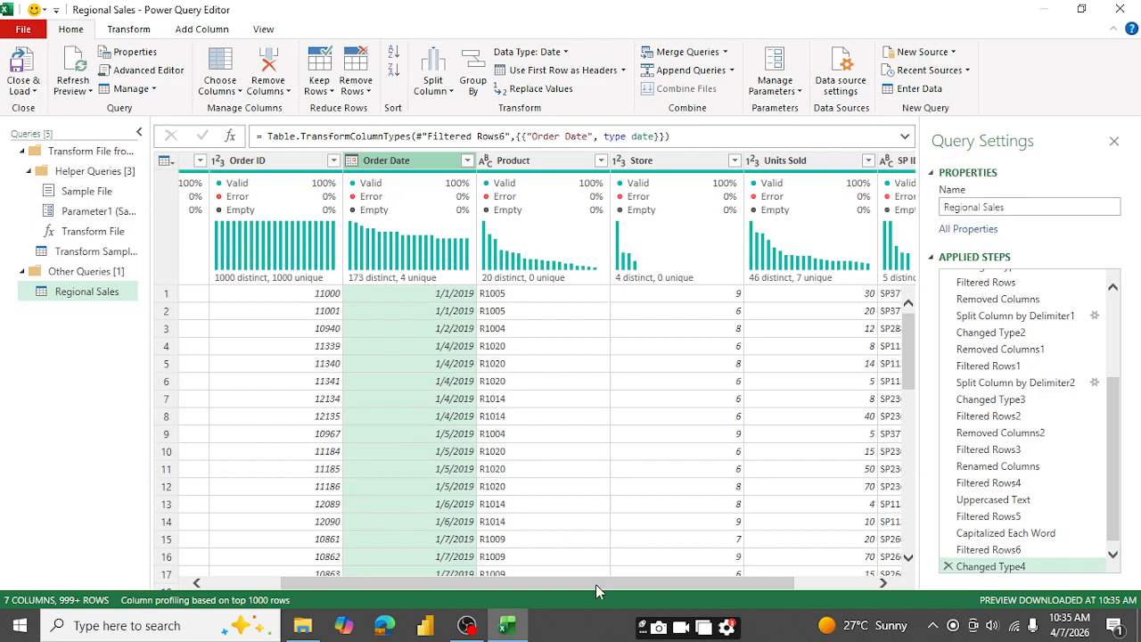
Step: Check the data types of the Product and Store columns, and load the edited query back into the workbook
drag(595, 584, 677, 582)
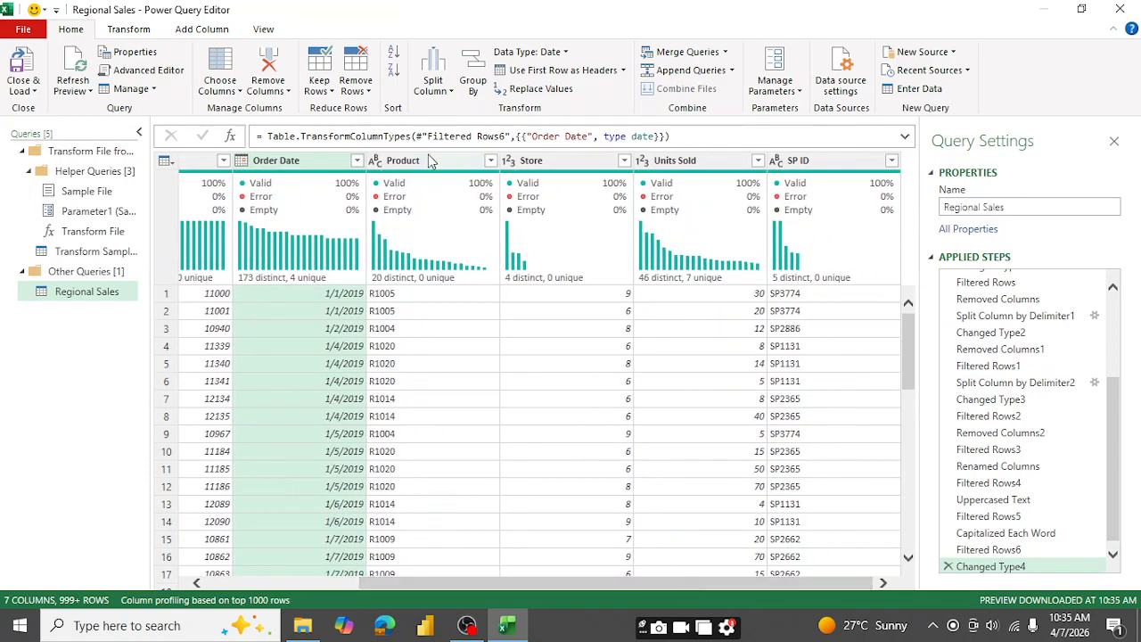
click(377, 162)
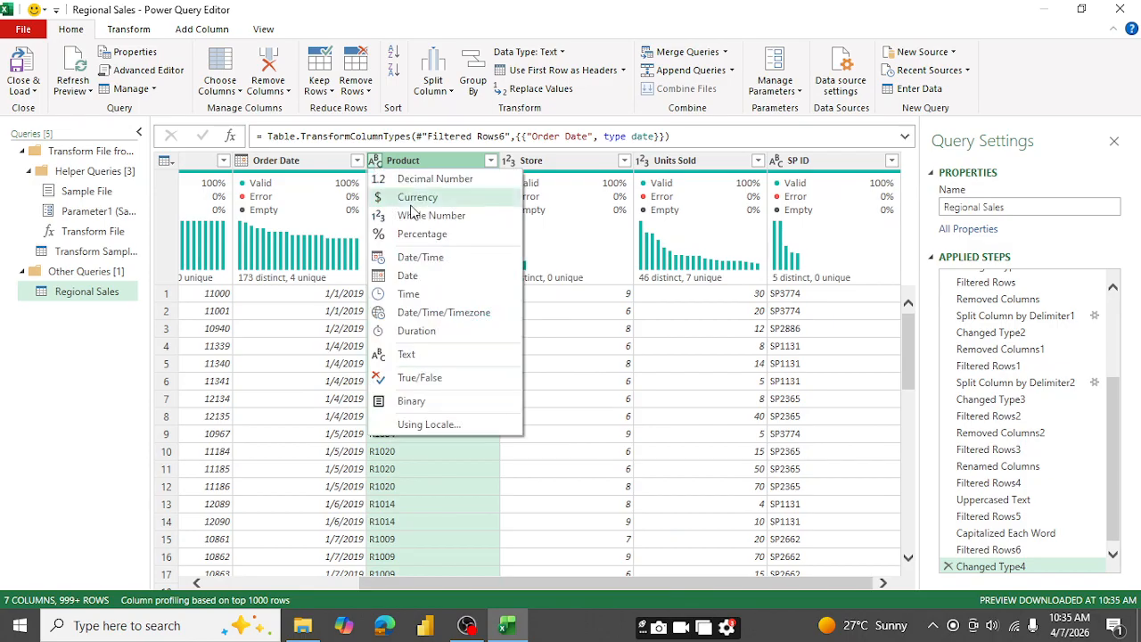
click(509, 161)
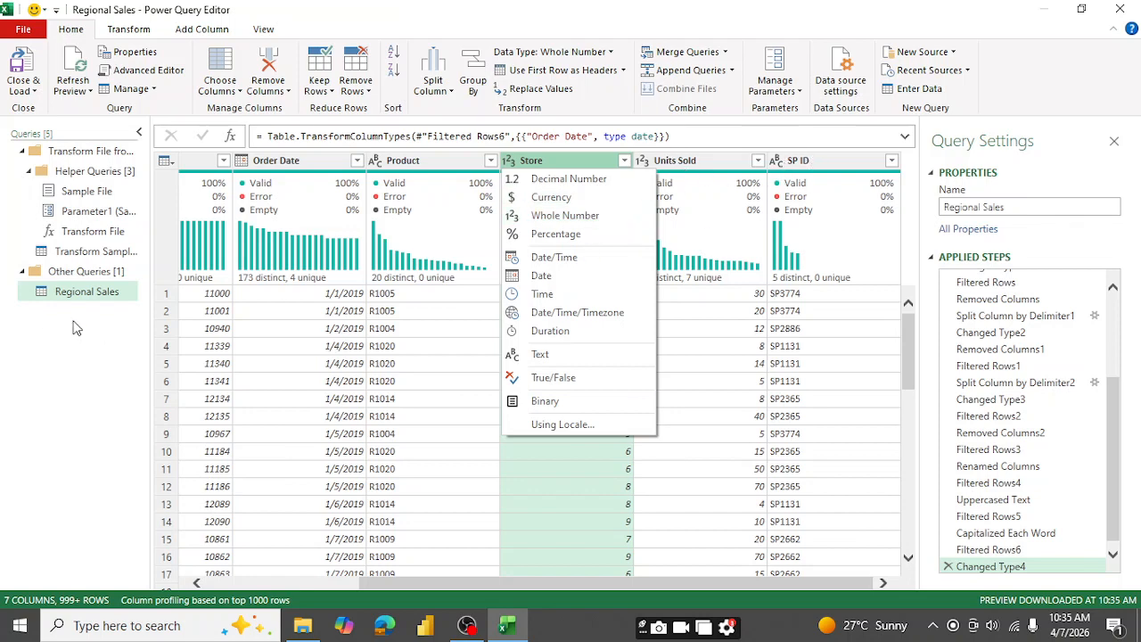
click(31, 91)
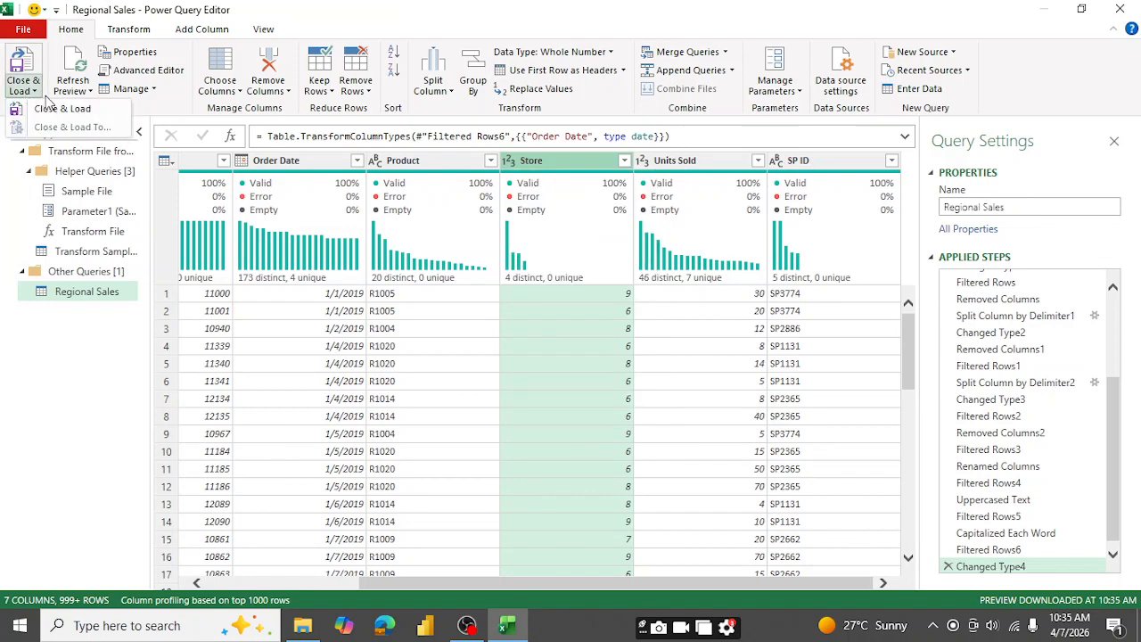
click(56, 108)
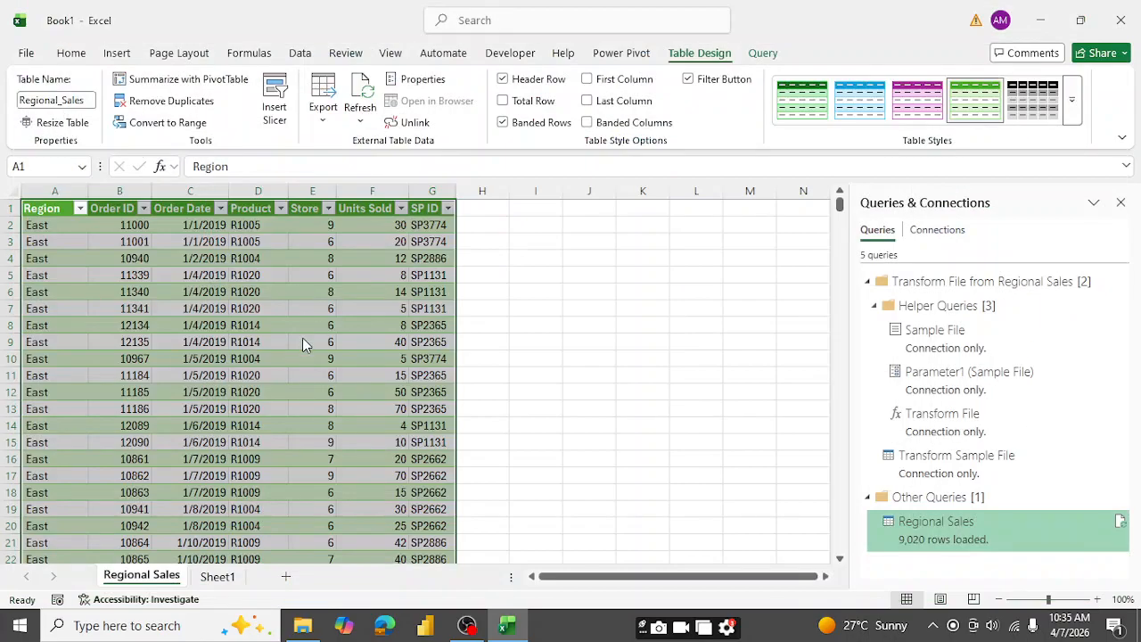
click(478, 329)
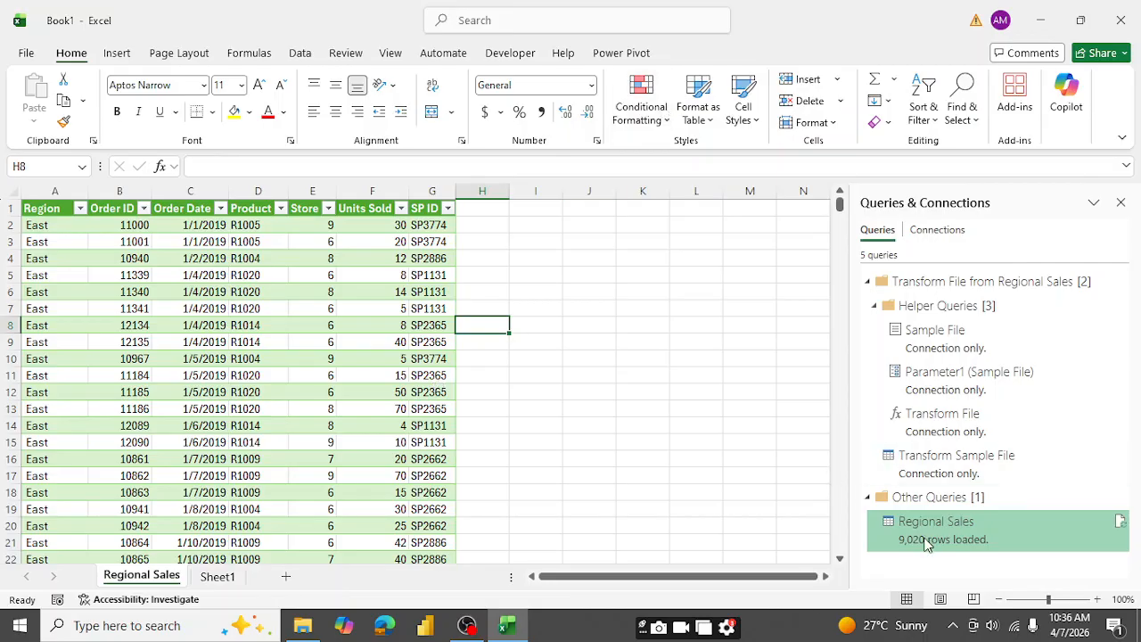
Step: Switch to File Explorer and copy "2. Combine File - north-west" from the Auto Load folder into the Load folder
mouse_move(909, 544)
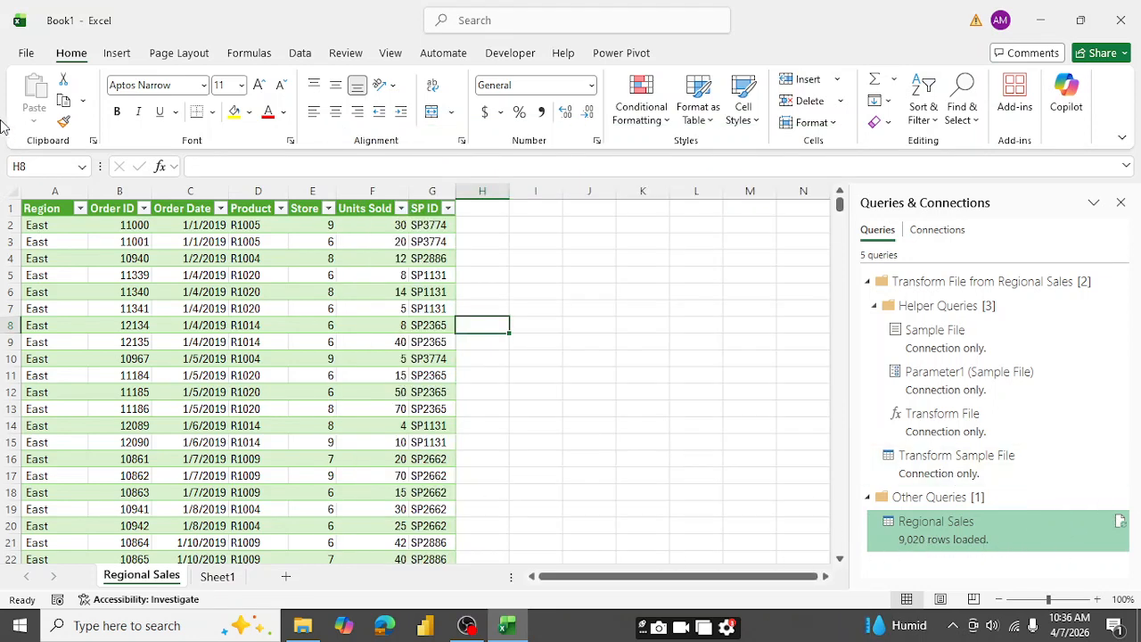
click(1038, 20)
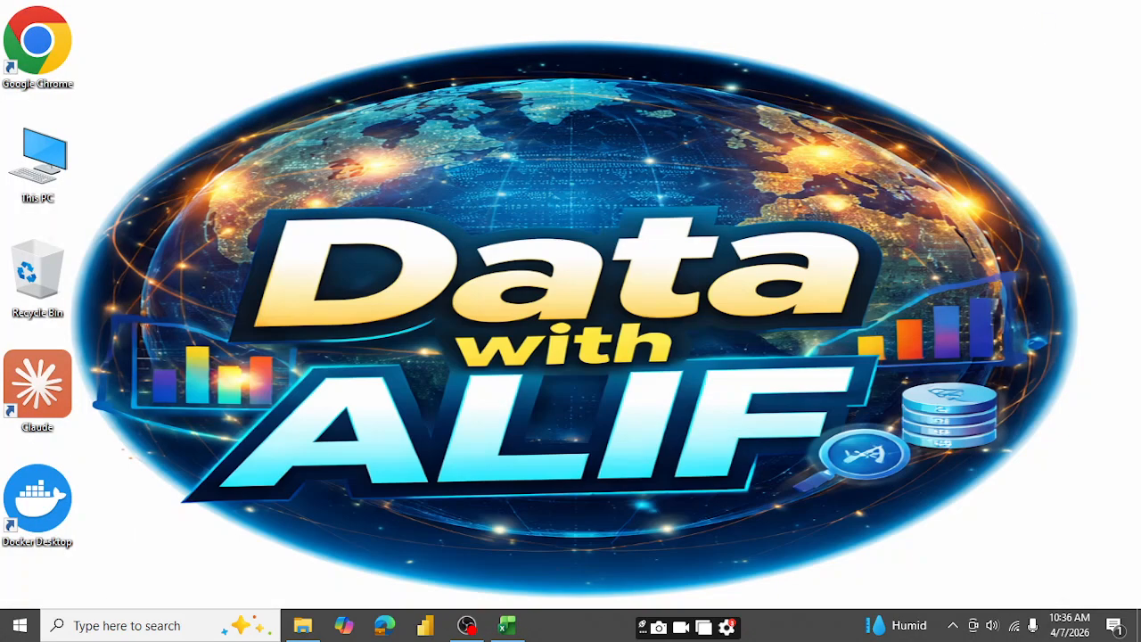
click(303, 625)
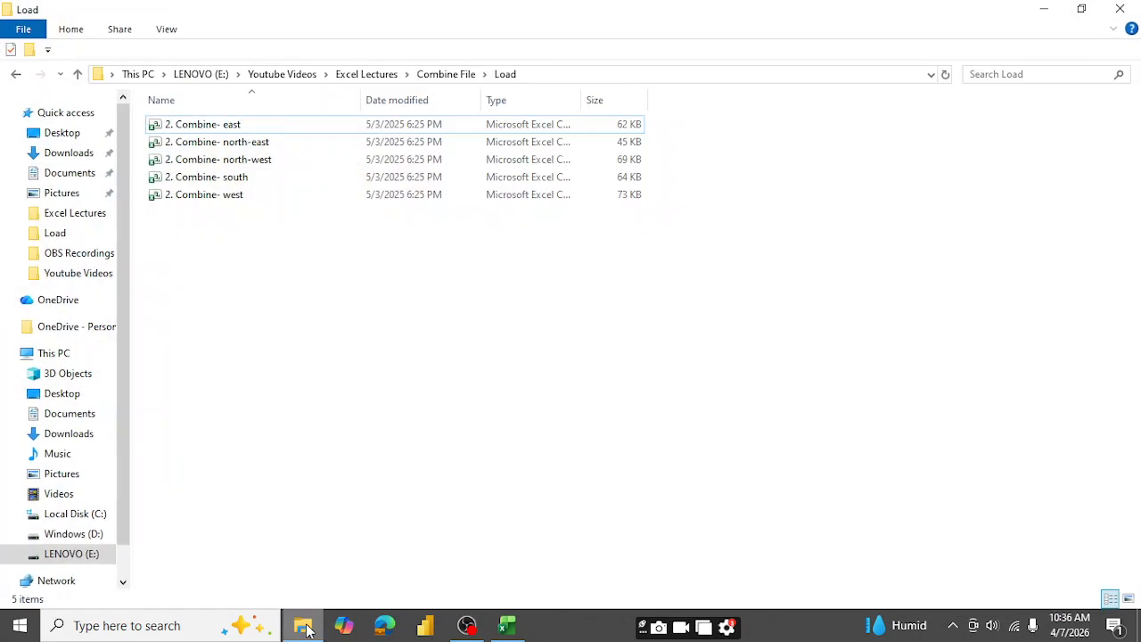
click(445, 77)
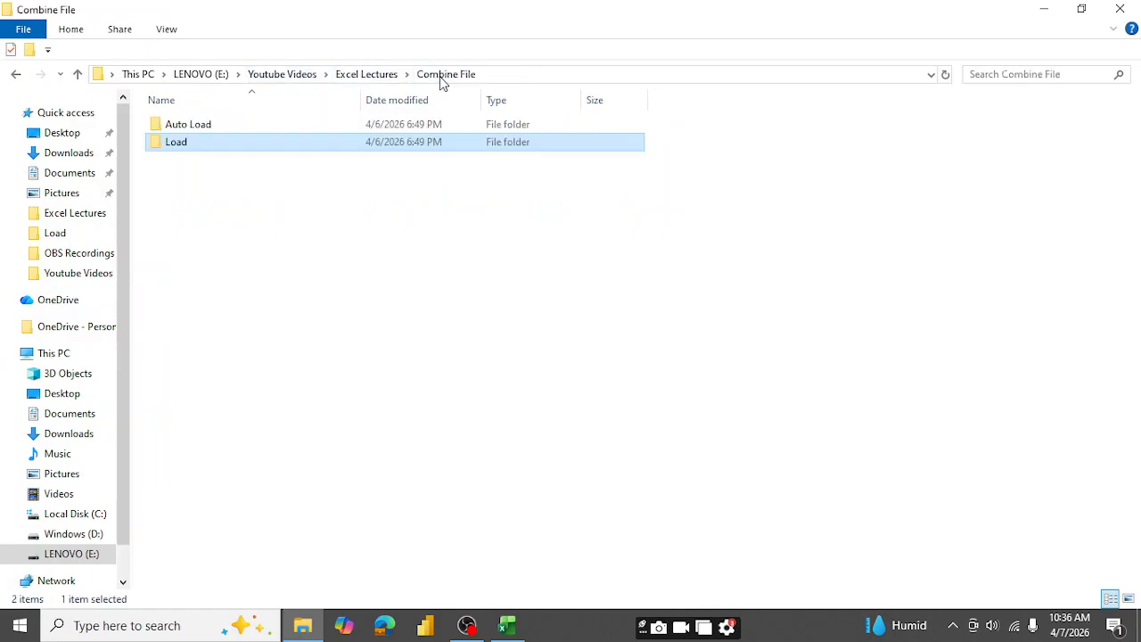
double_click(188, 130)
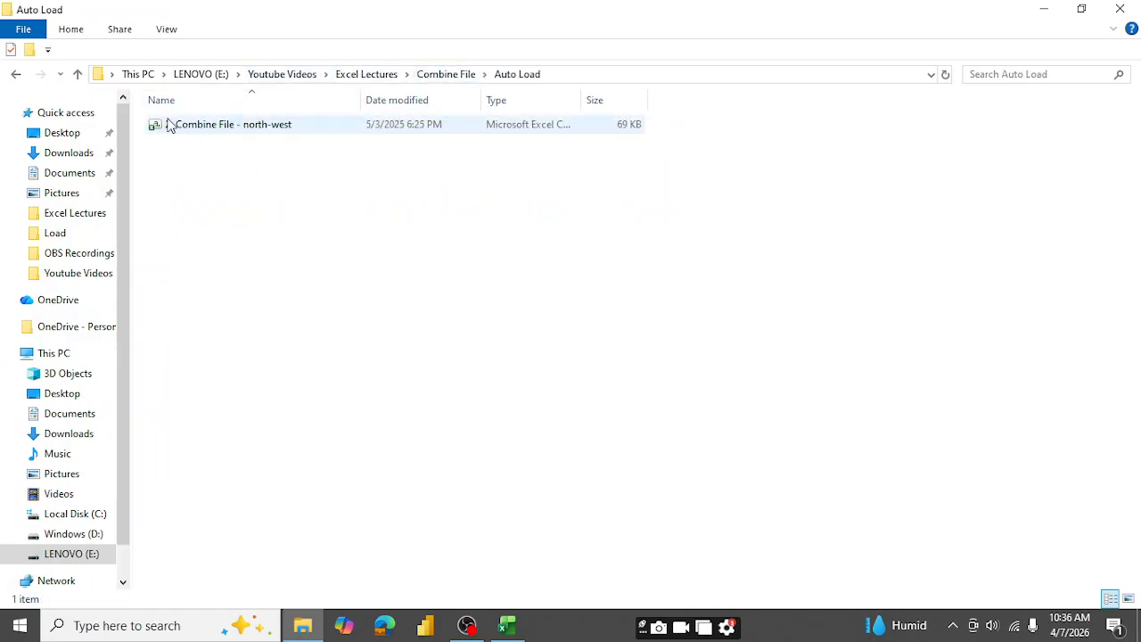
click(209, 130)
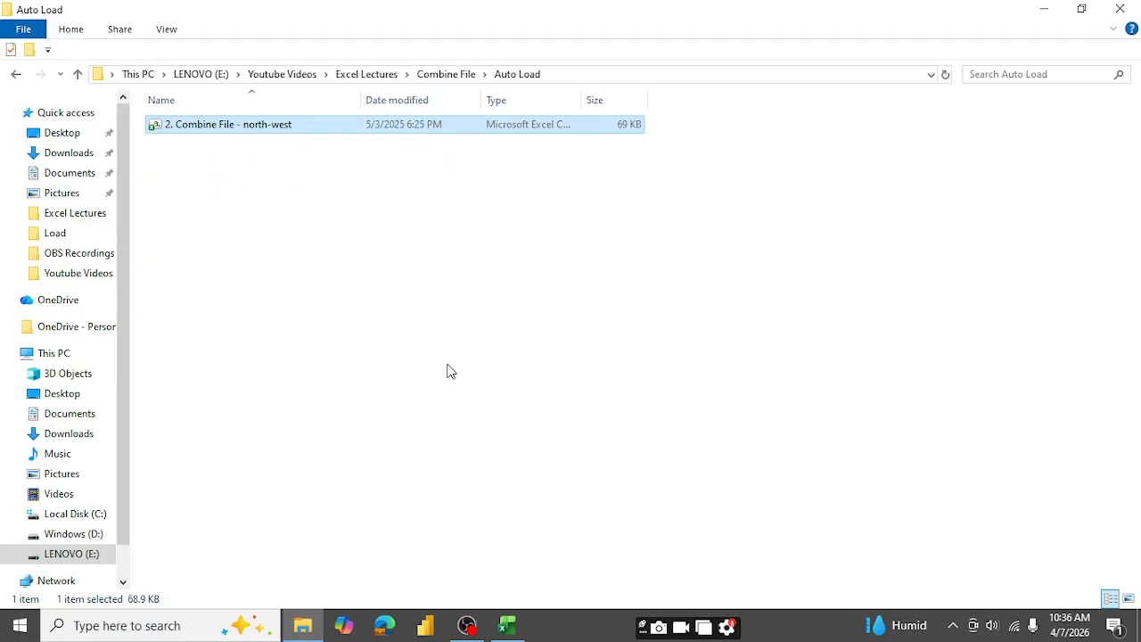
click(445, 75)
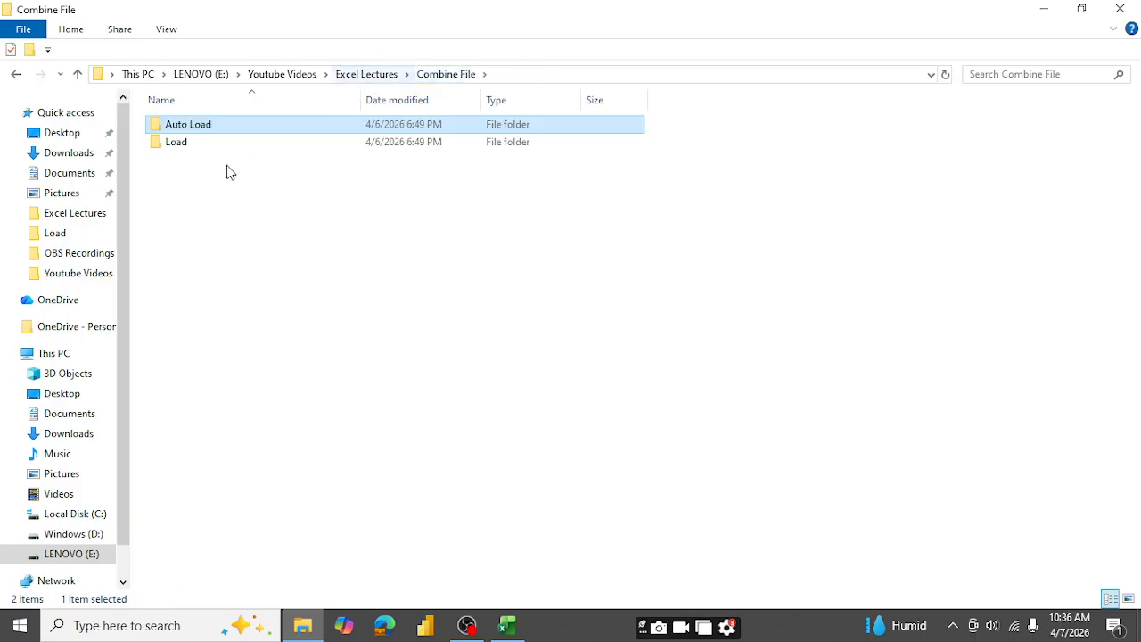
click(174, 145)
double_click(175, 144)
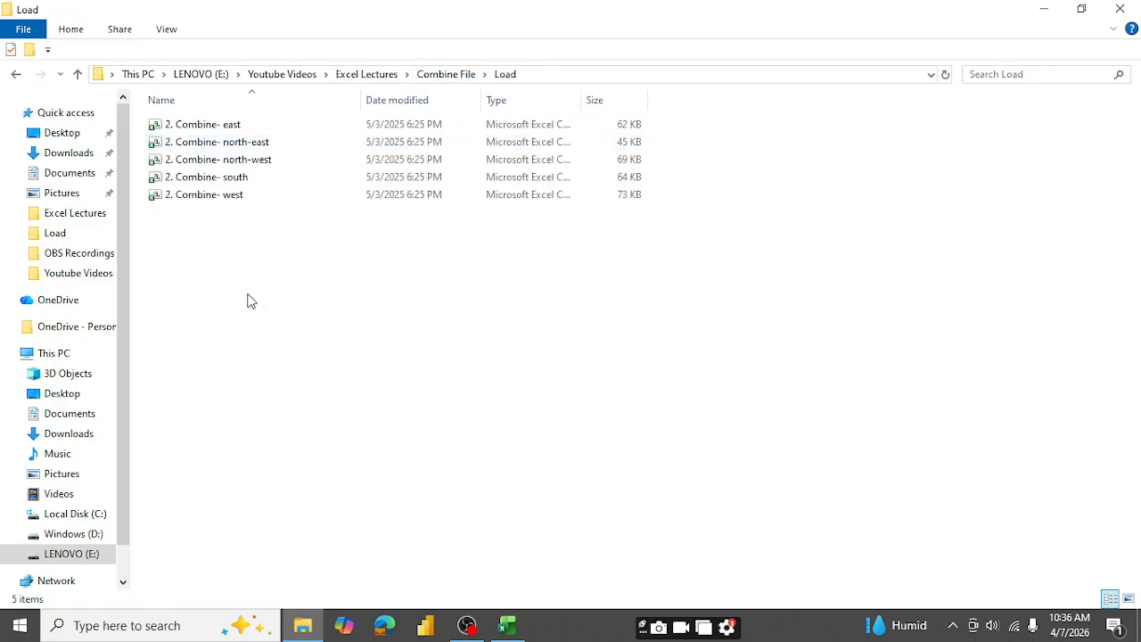
key(ctrl+v)
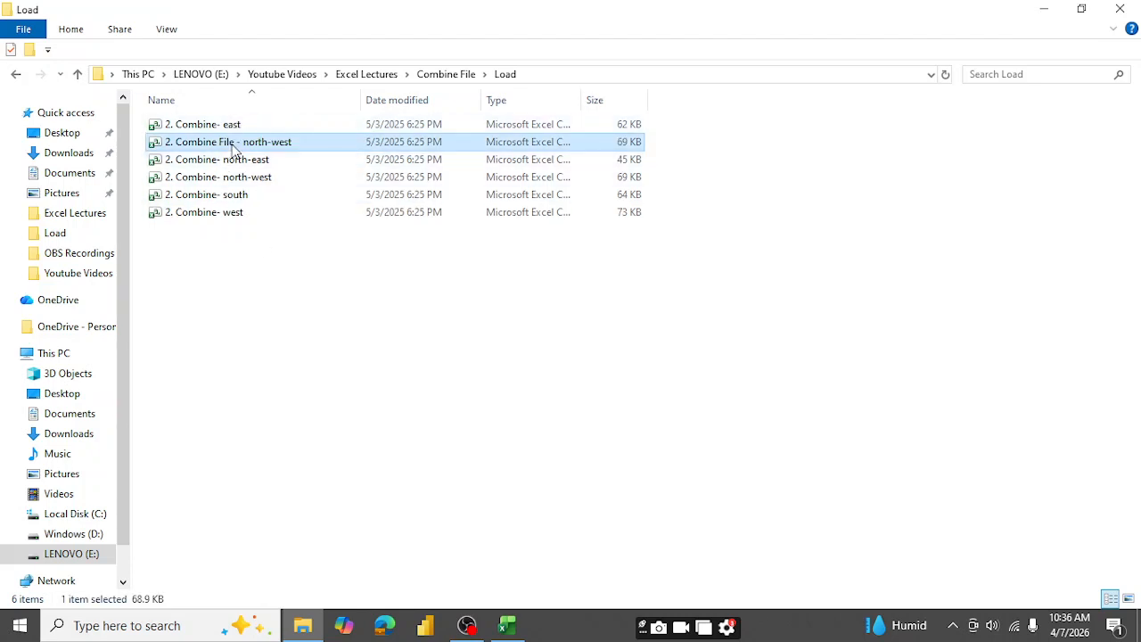
Step: Switch to the Excel workbook and refresh all data connections to bring the added north-west file into the Regional Sales table
click(506, 625)
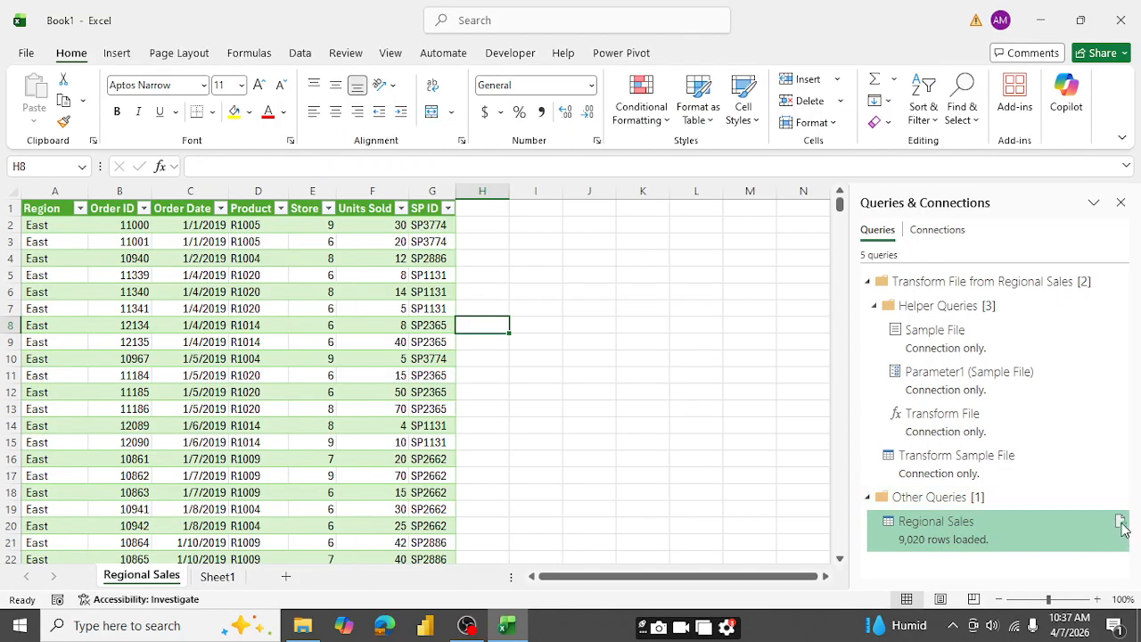
mouse_move(1121, 526)
click(300, 55)
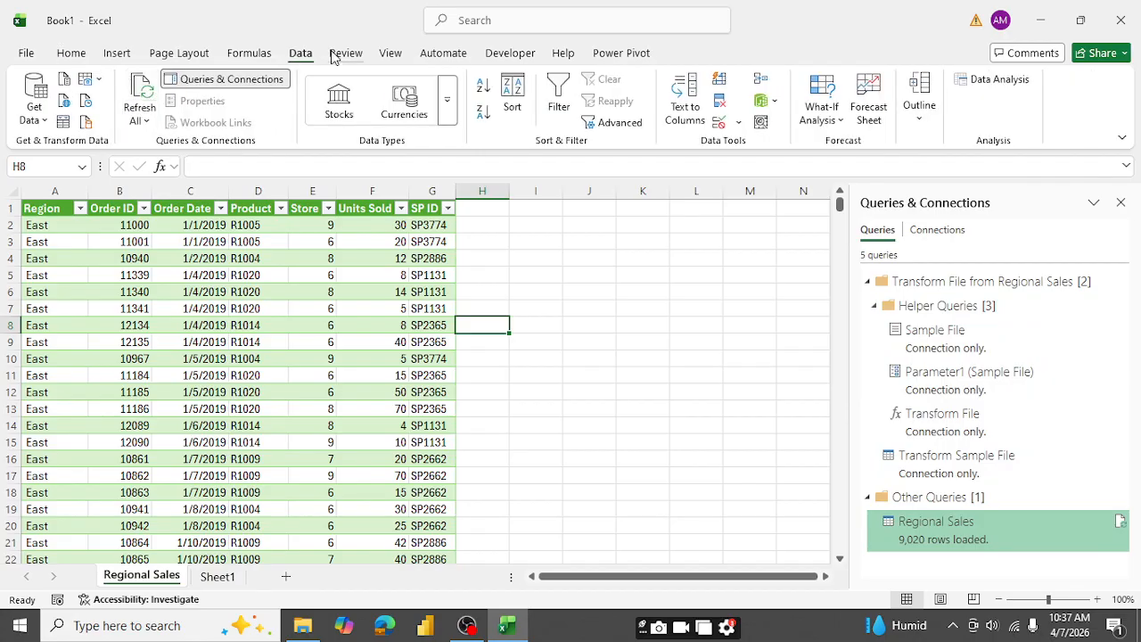
click(143, 89)
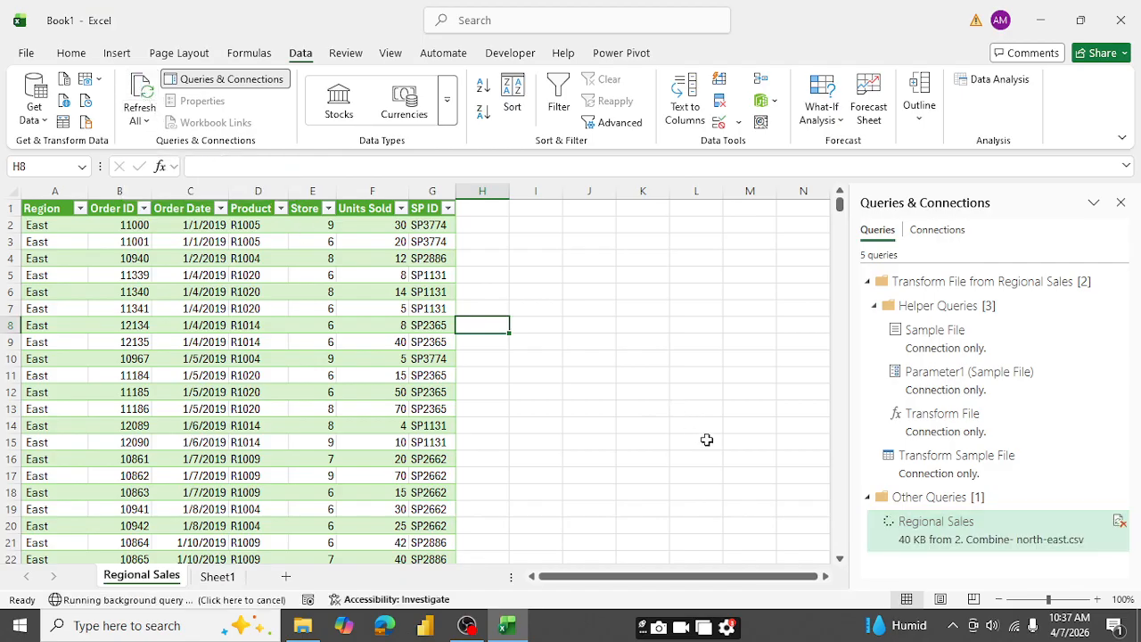
Step: Examine the refreshed Regional Sales query's loaded row count and the table's North-West records, and return to the first row
mouse_move(943, 542)
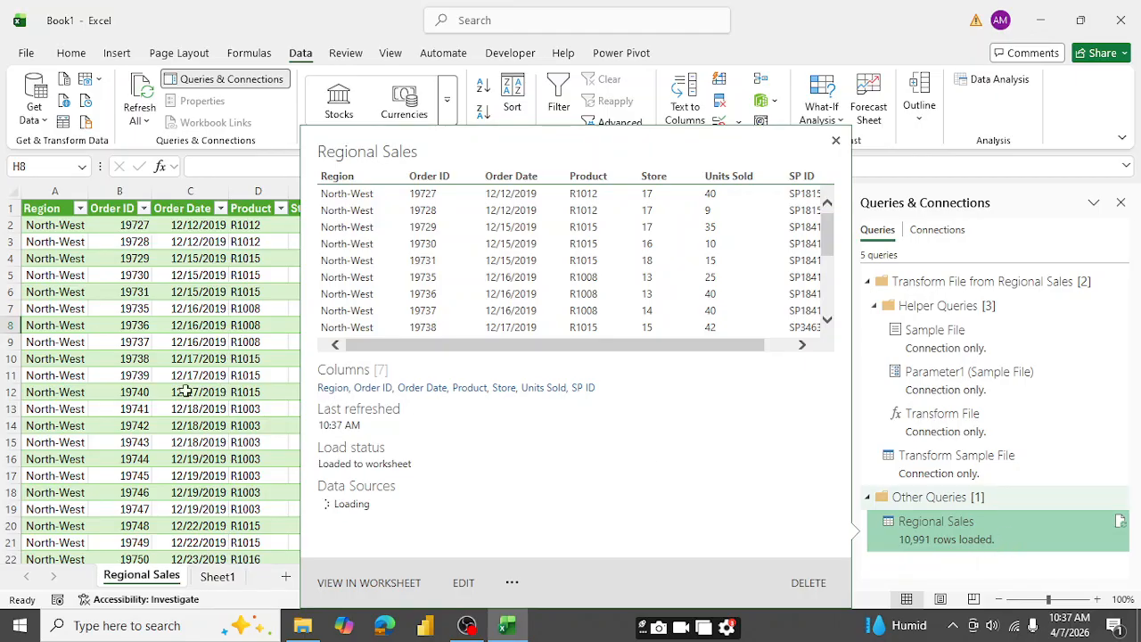
scroll(499, 321, down, 20)
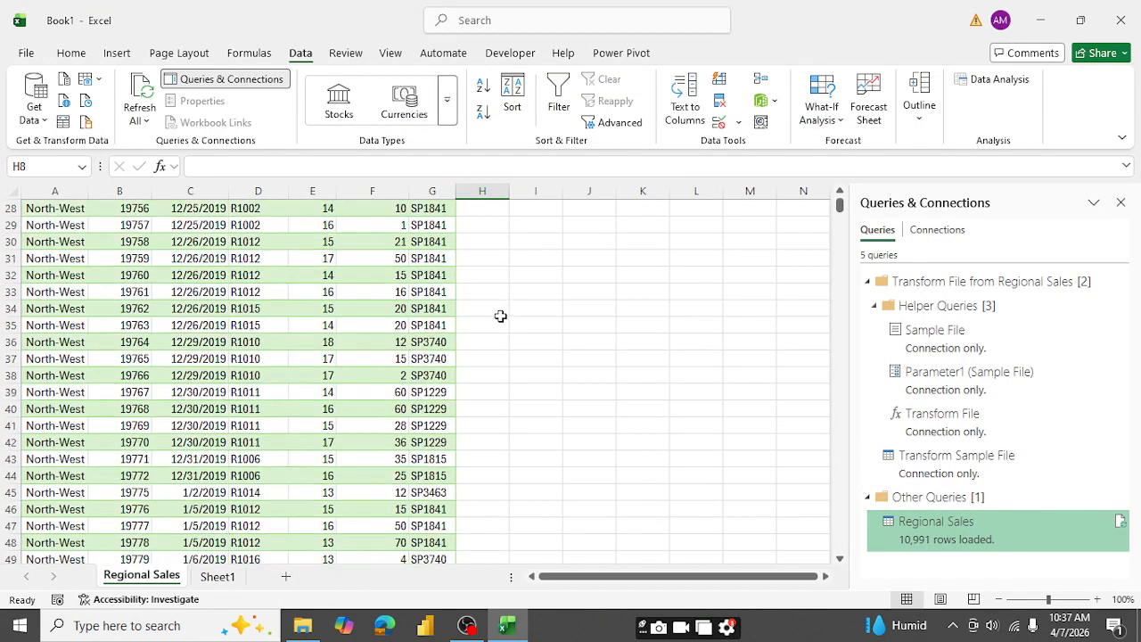
scroll(497, 326, down, 20)
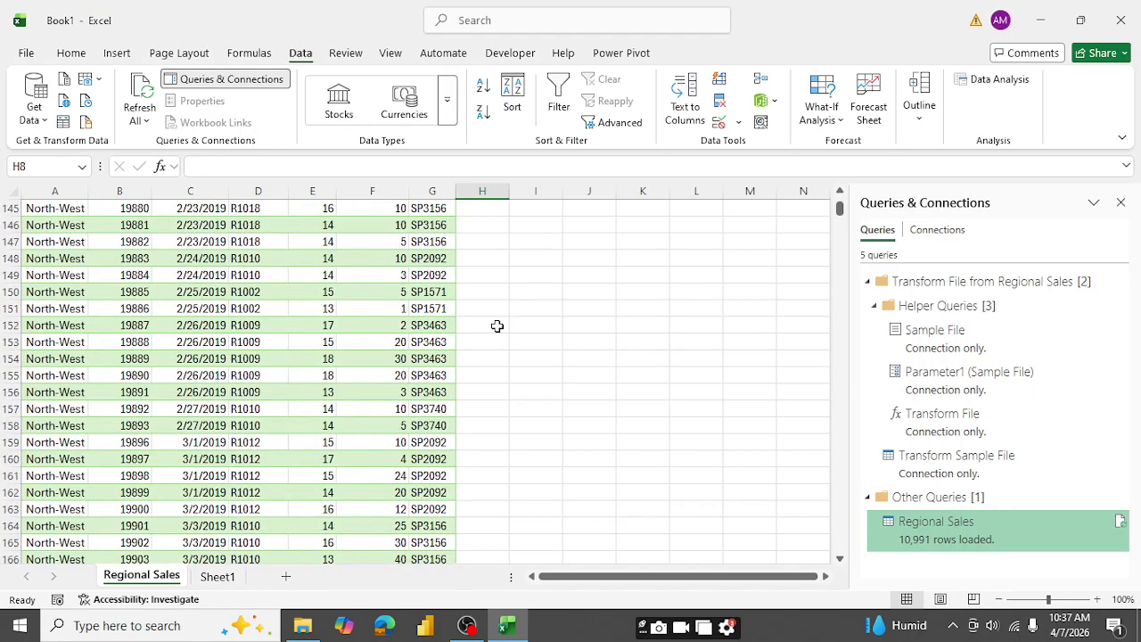
scroll(489, 332, down, 16)
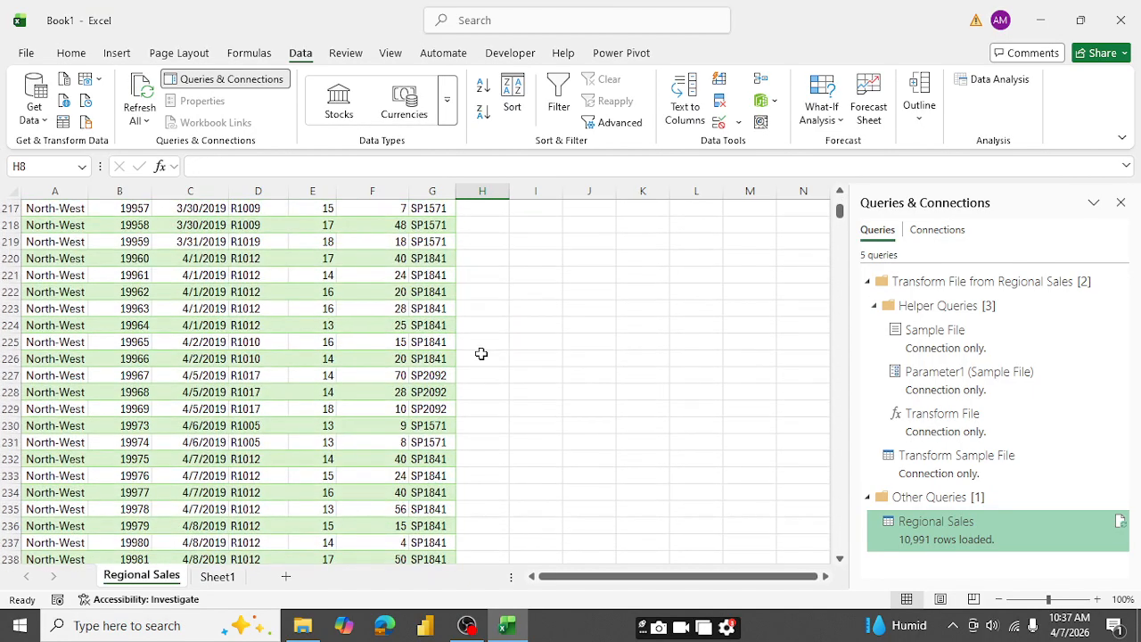
scroll(482, 364, down, 16)
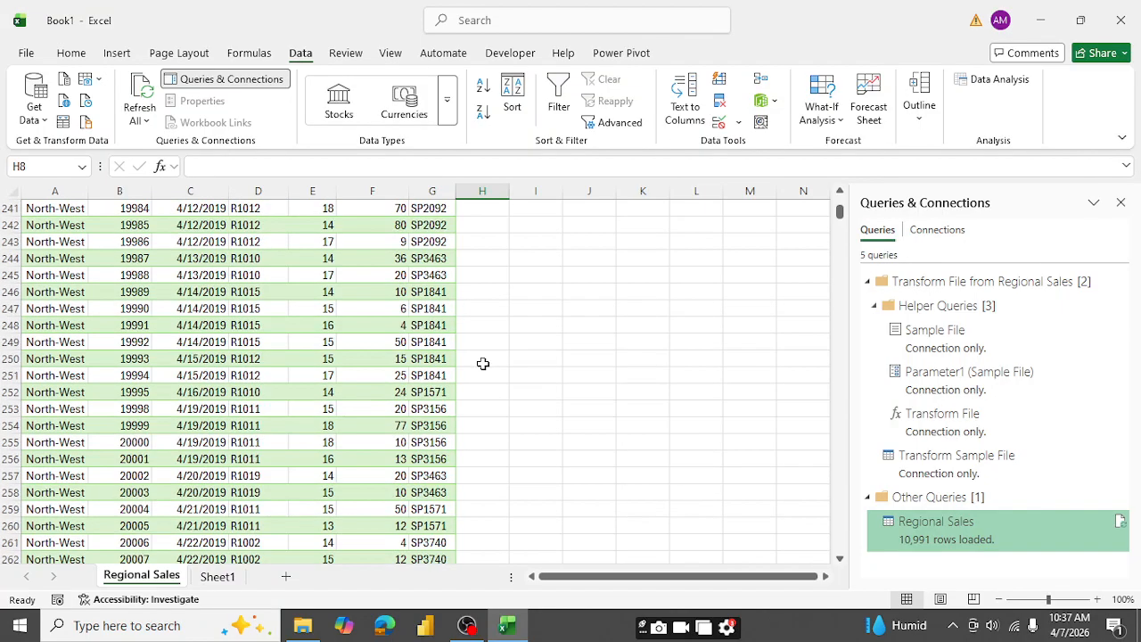
scroll(508, 356, up, 9)
scroll(539, 419, up, 10)
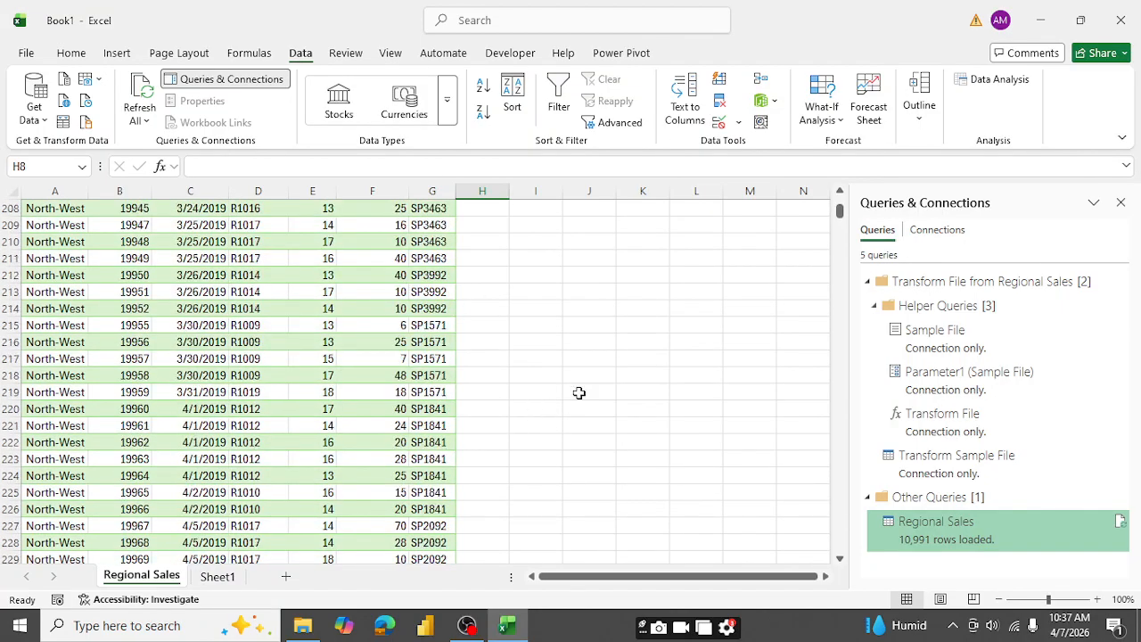
drag(842, 217, 838, 201)
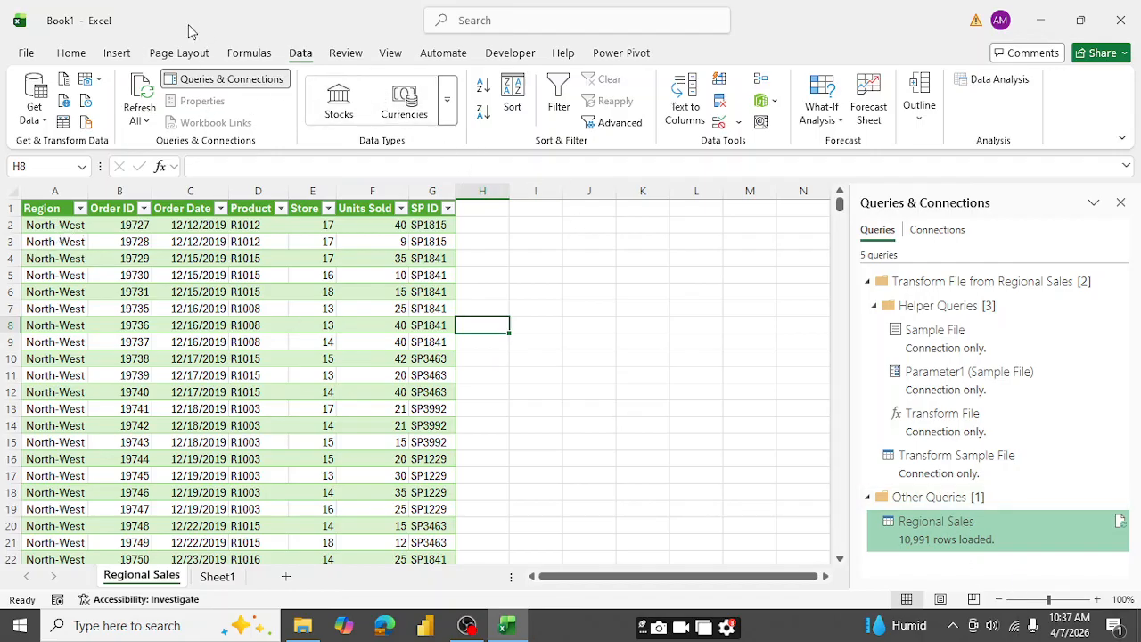
click(71, 55)
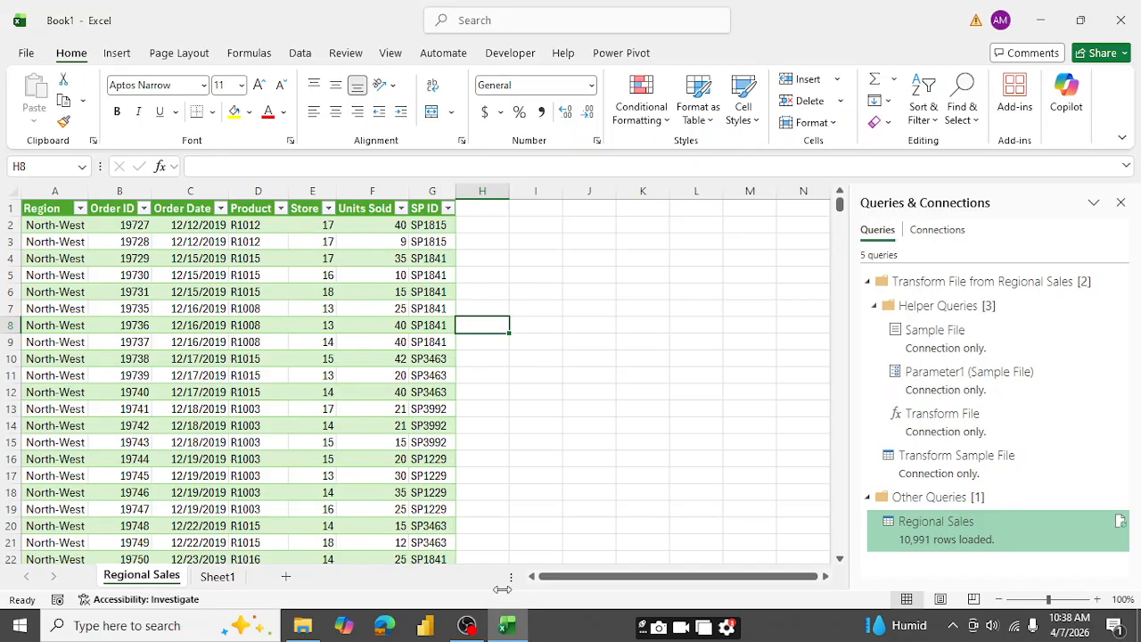
click(477, 628)
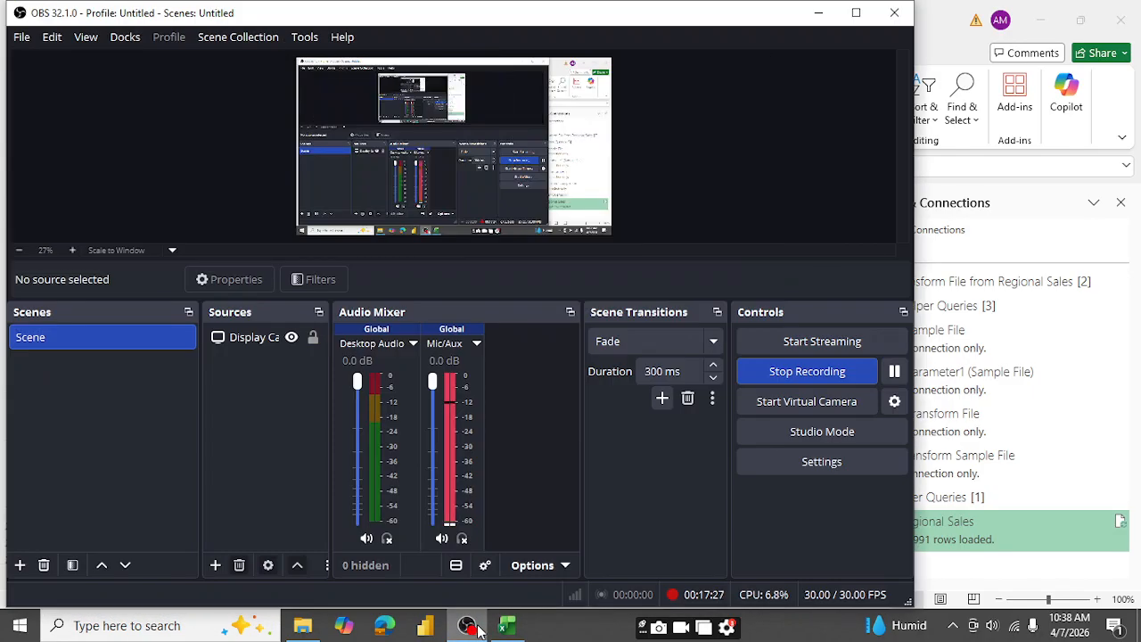
click(479, 628)
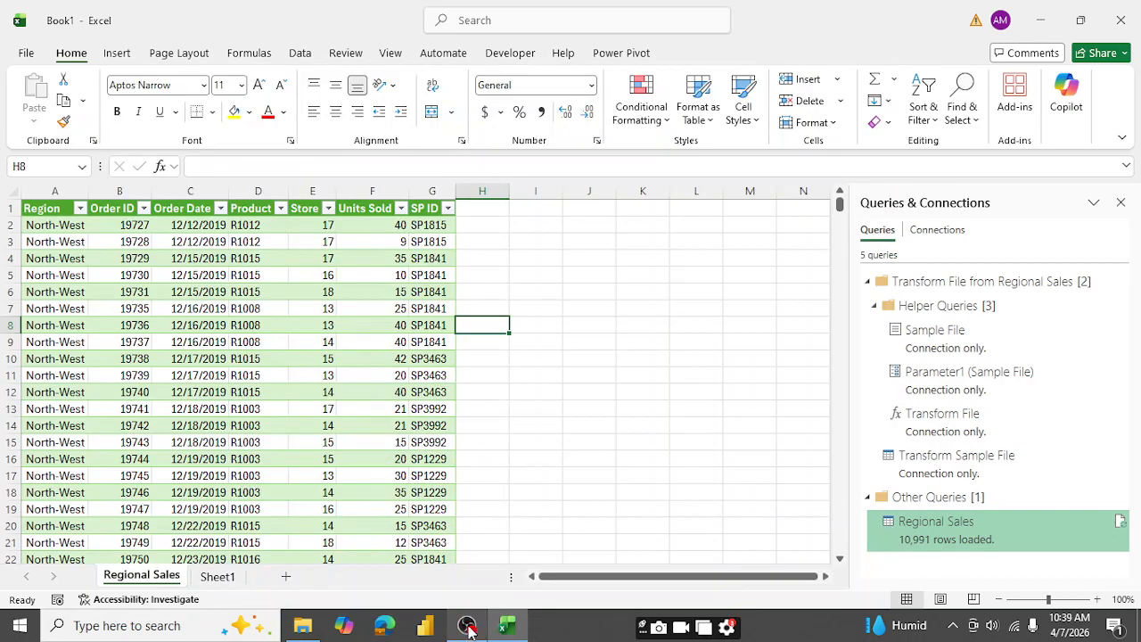
click(468, 627)
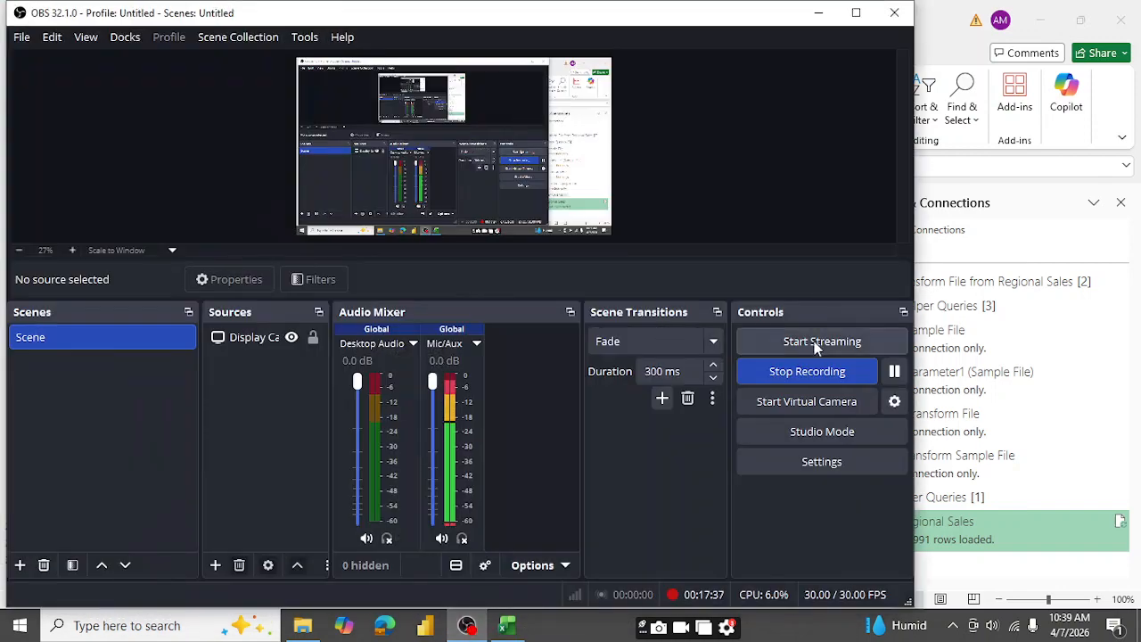